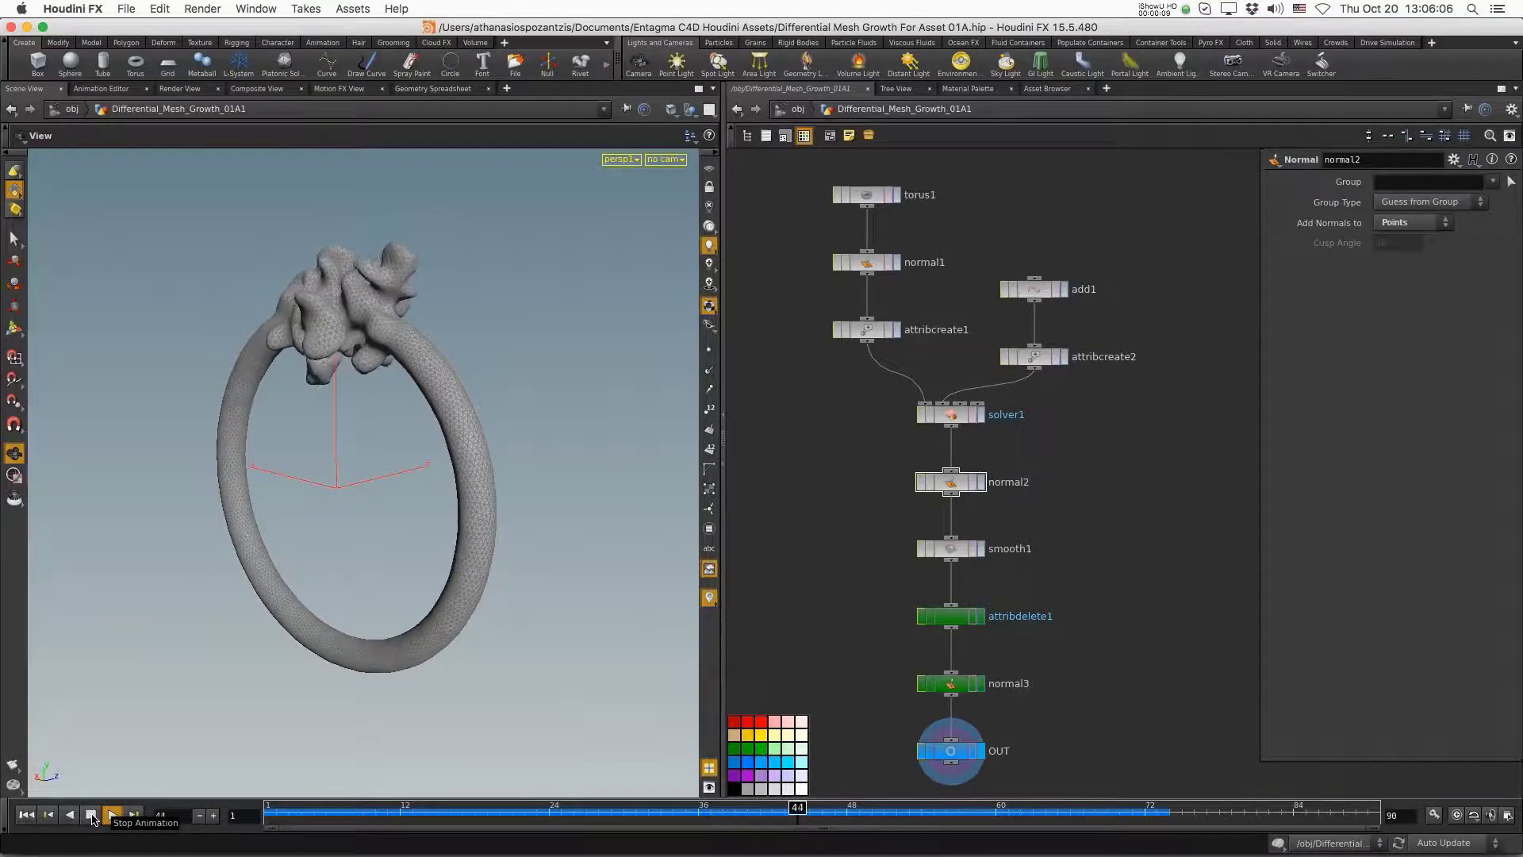
- Stop Houdini's growth playback while the blob is partway grown on the torus
left_click(92, 816)
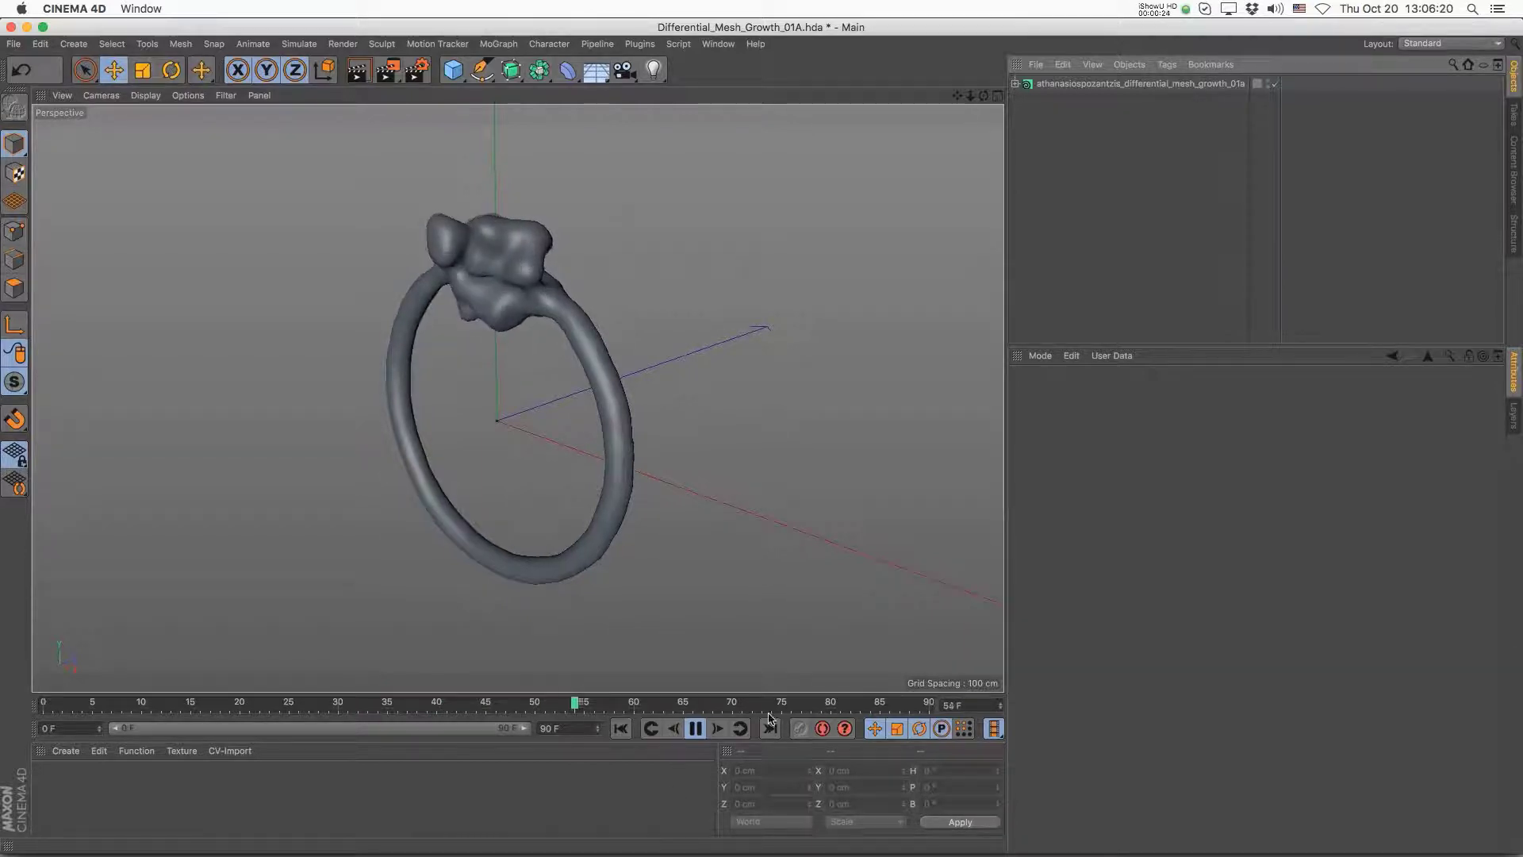
- Stop Cinema 4D playback, rewind to frame 0, and select the growth asset
left_click(695, 729)
left_click(621, 728)
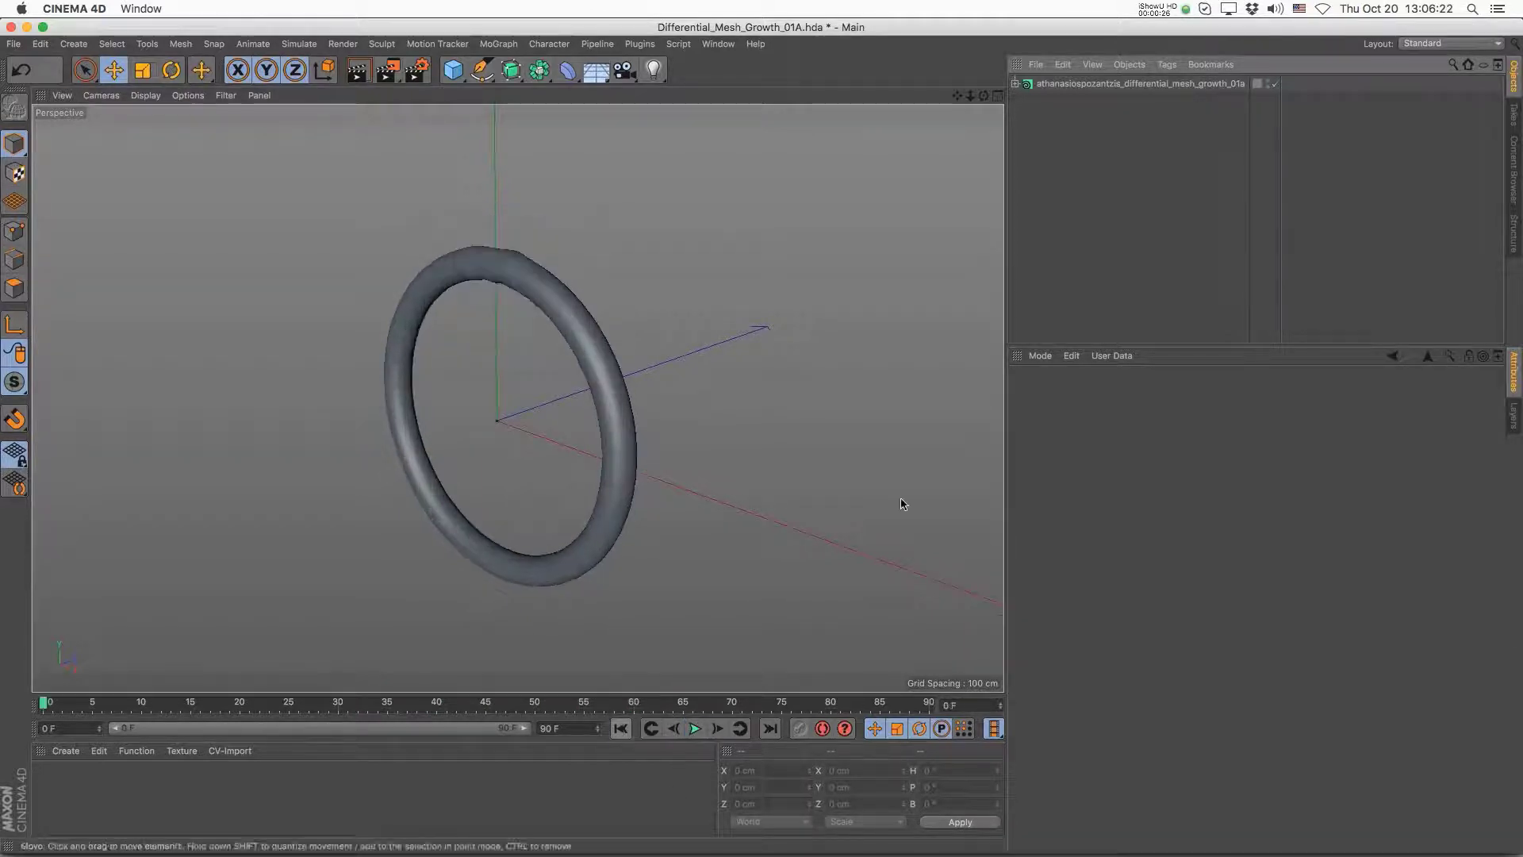
left_click(1140, 83)
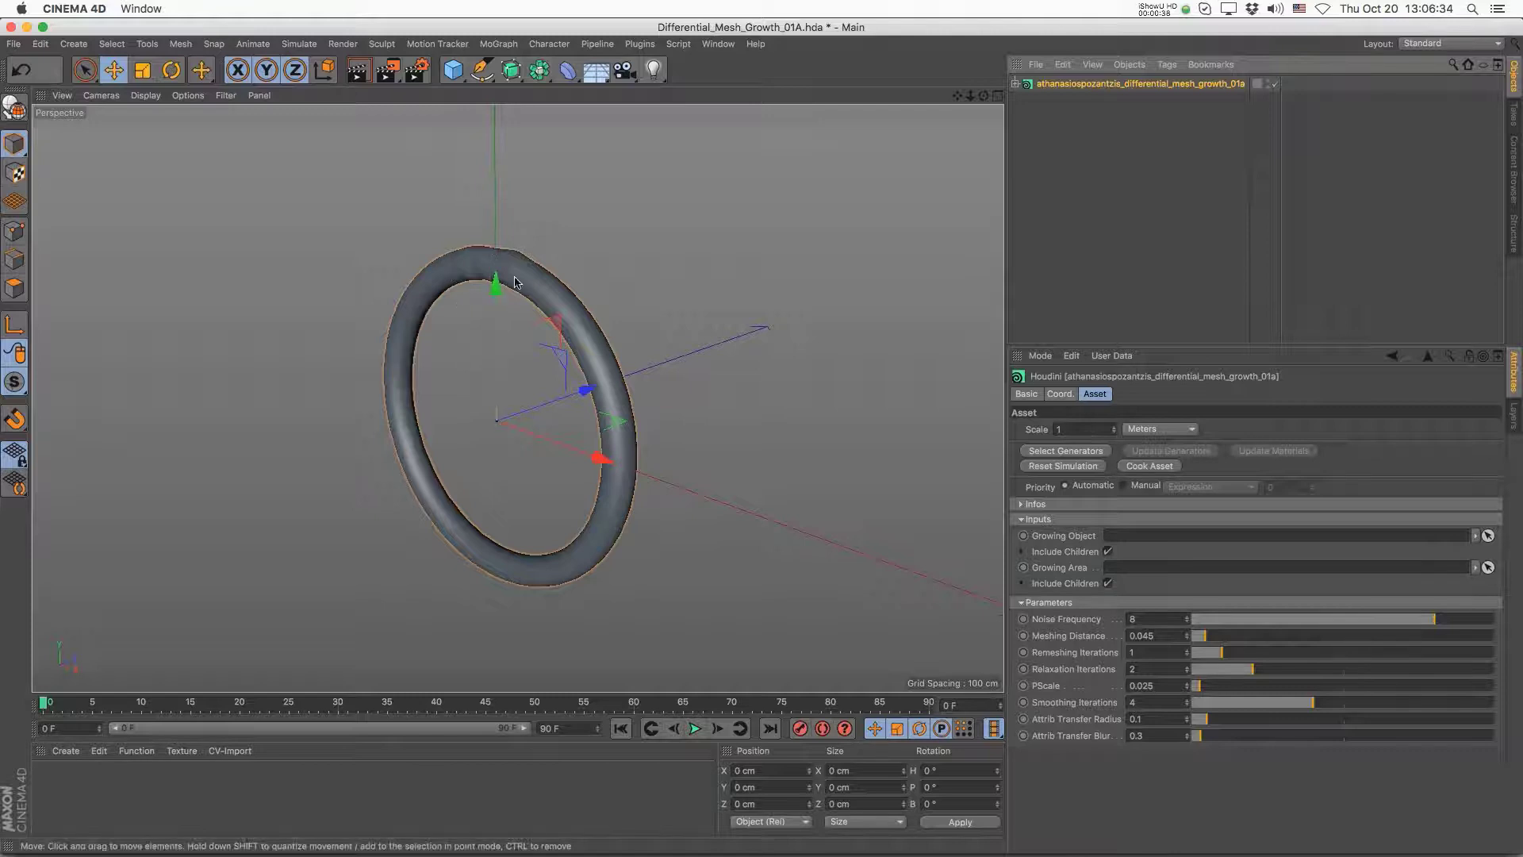
- Play the ring growth briefly, pause, rewind to frame 0, and bring up the primitives
left_click(695, 730)
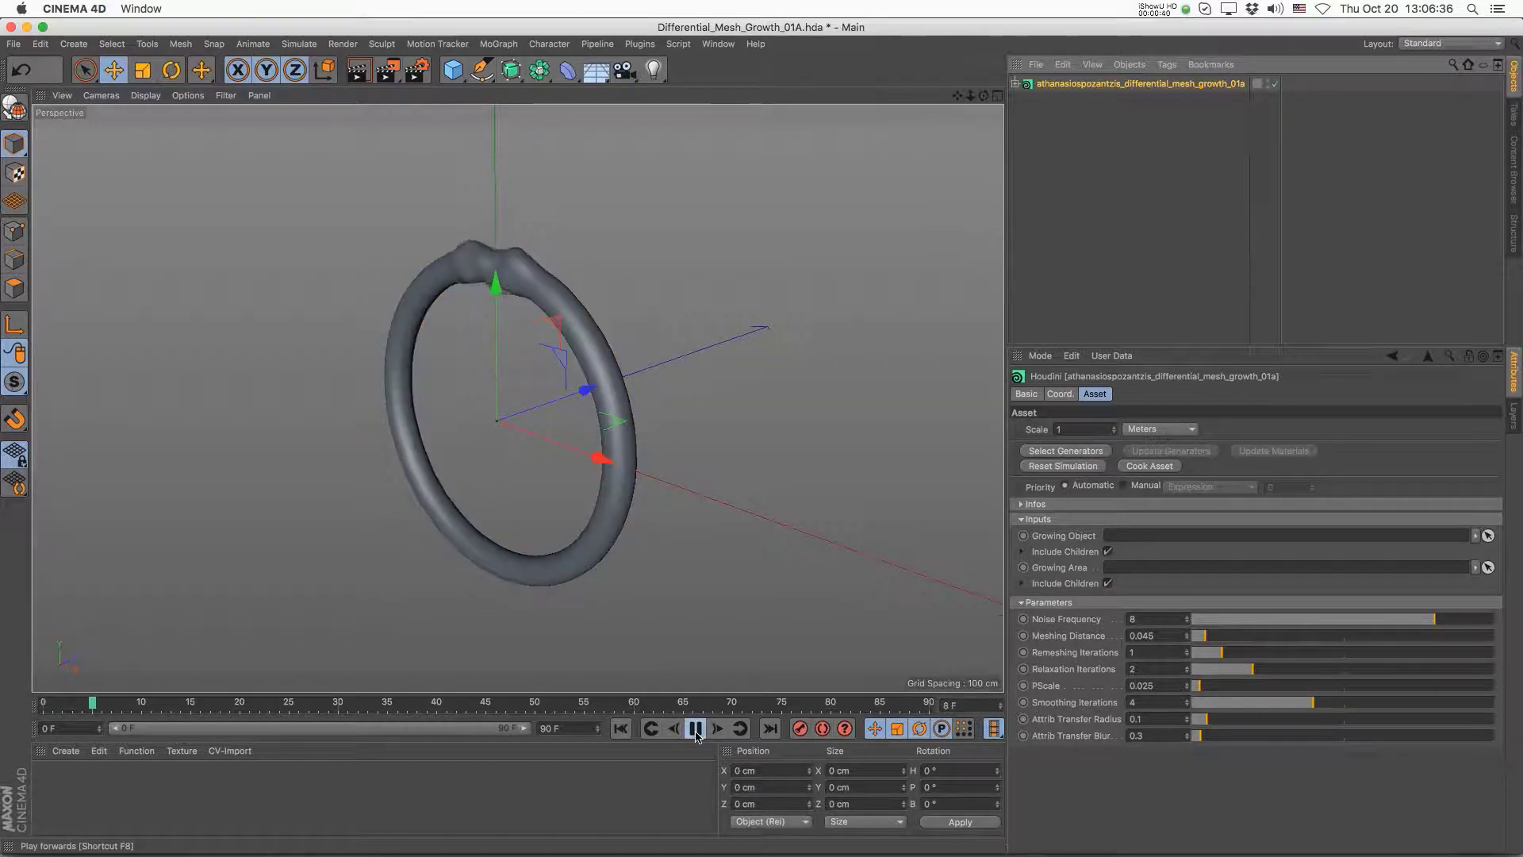
left_click(695, 730)
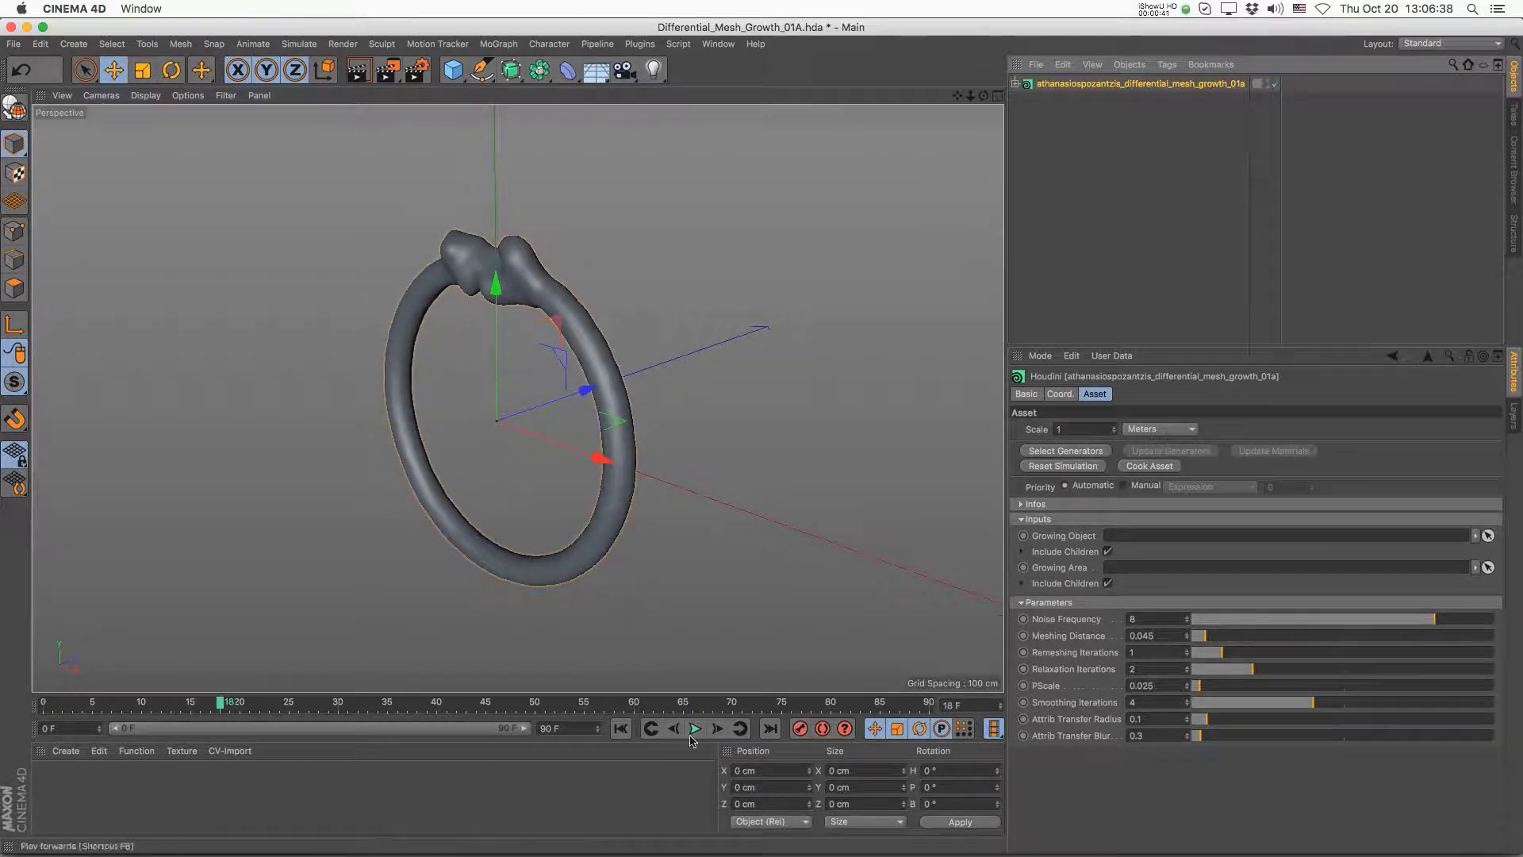
left_click(621, 729)
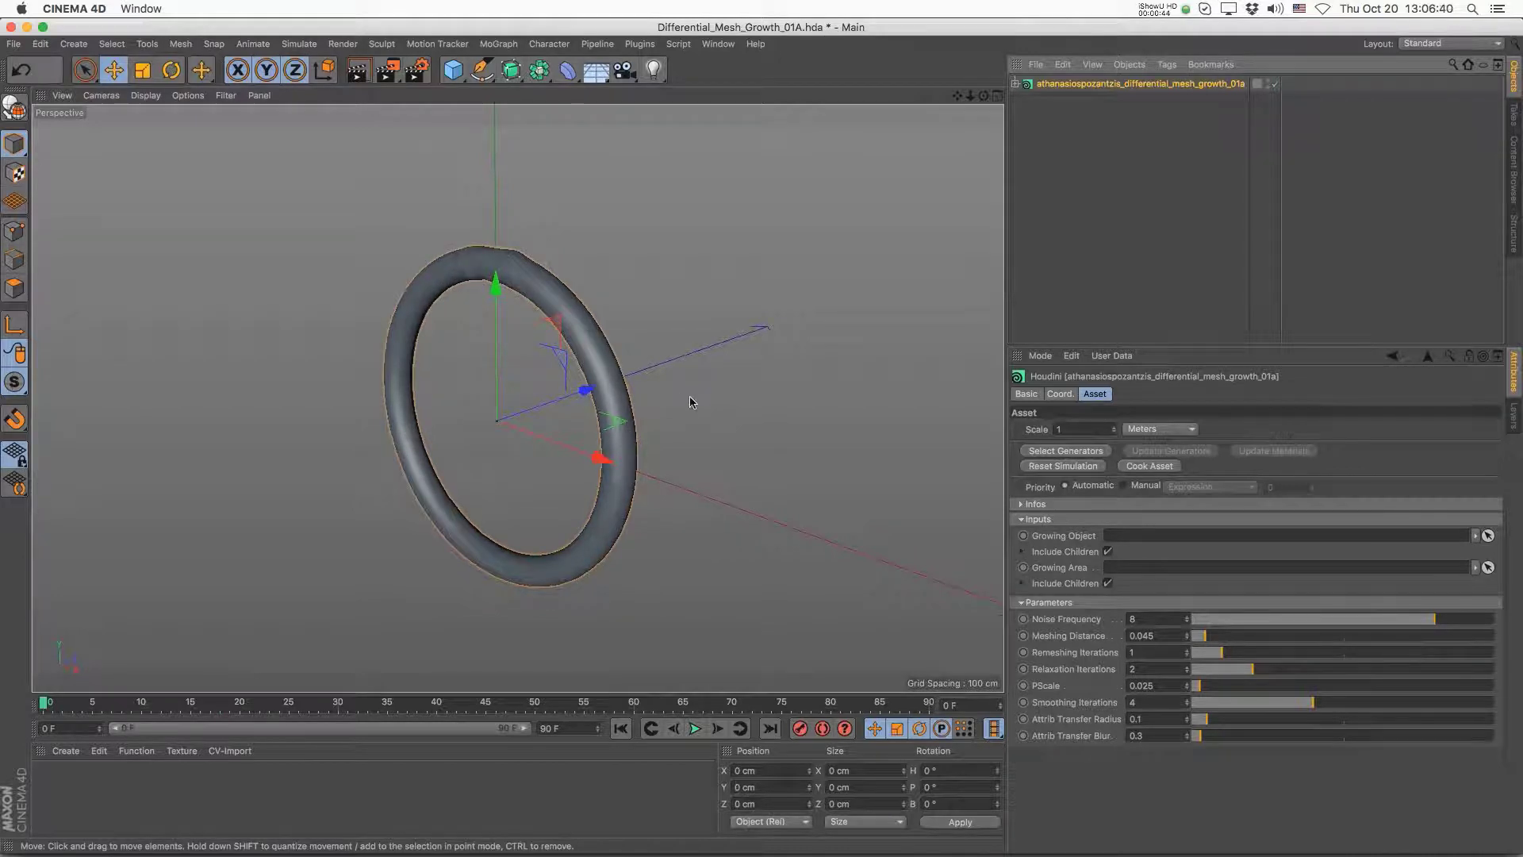
left_click(453, 70)
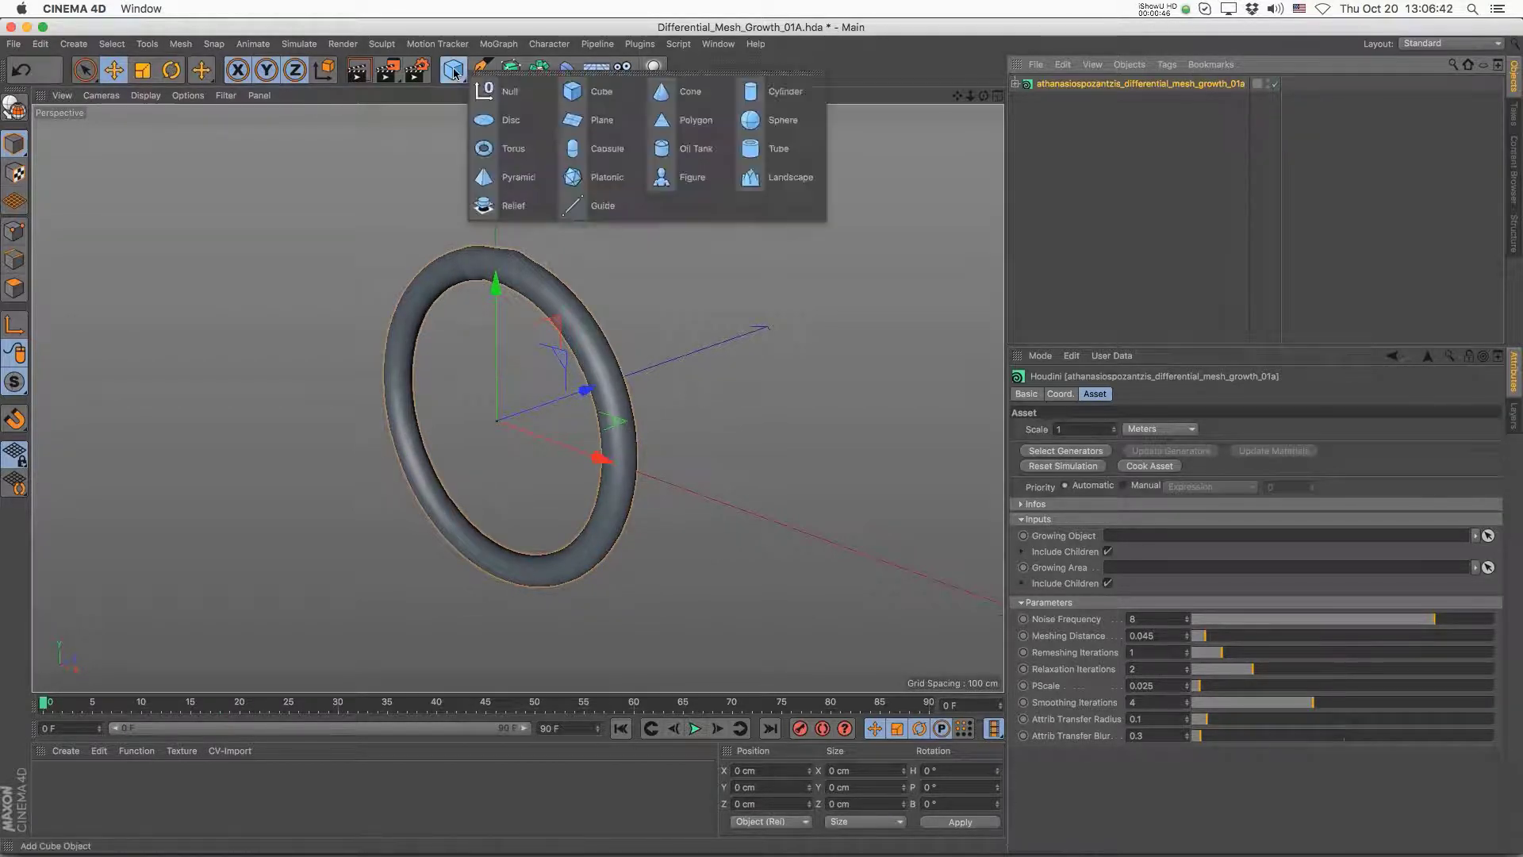
- Add a cube scaled to about half size and a sphere scaled to about a third
left_click(599, 100)
key("t")
left_click_drag(674, 353, 414, 503)
left_click(453, 70)
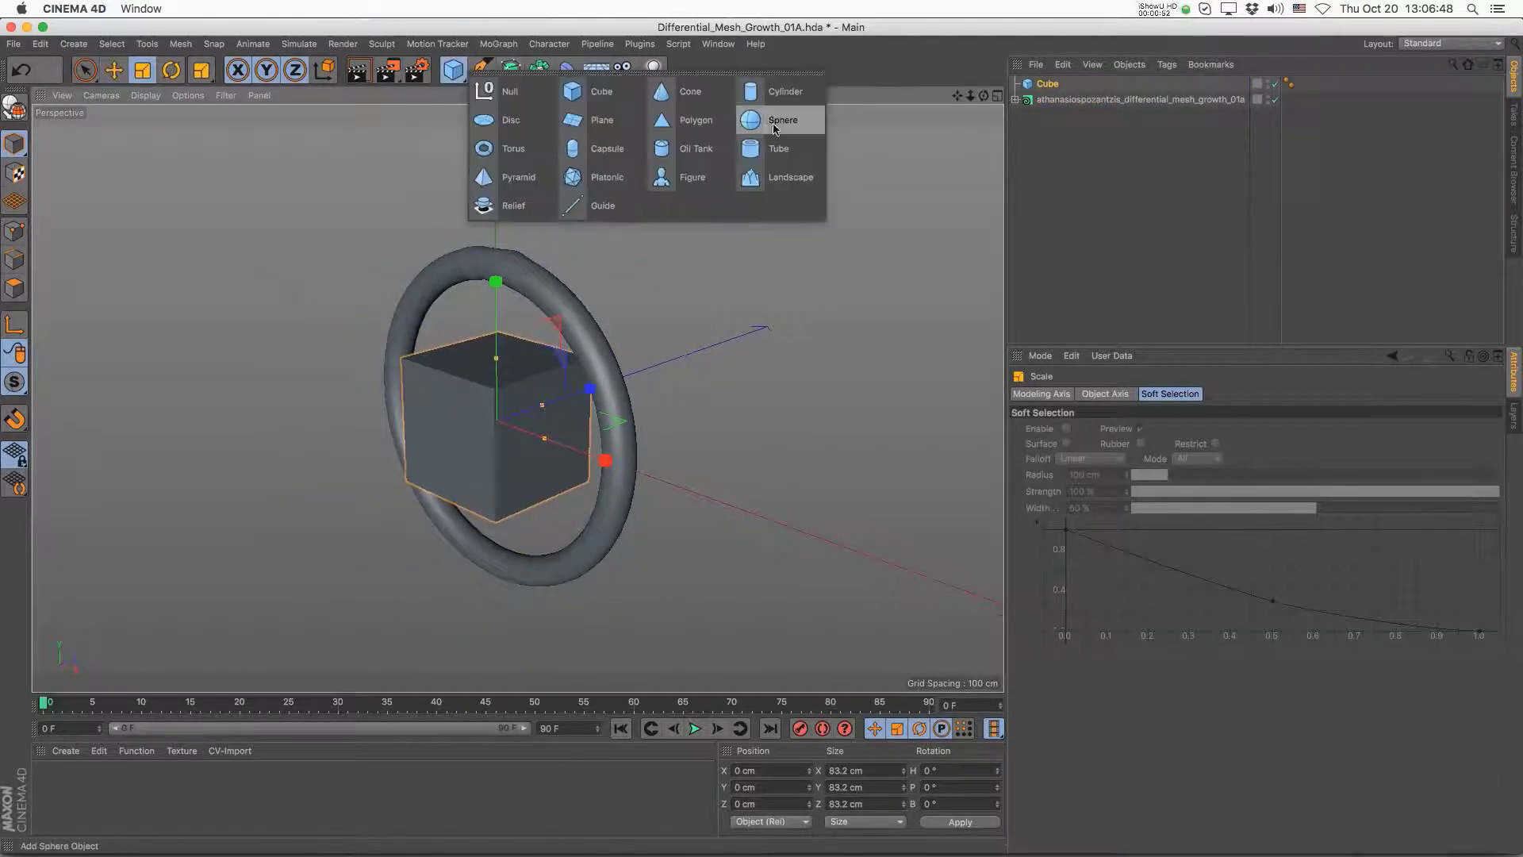
left_click(712, 216)
left_click_drag(722, 202, 412, 404)
- Move the sphere right and up beside the cube, and make Cube the asset's Growing Object
key("e")
left_click_drag(565, 447, 620, 467)
left_click_drag(558, 403, 664, 340)
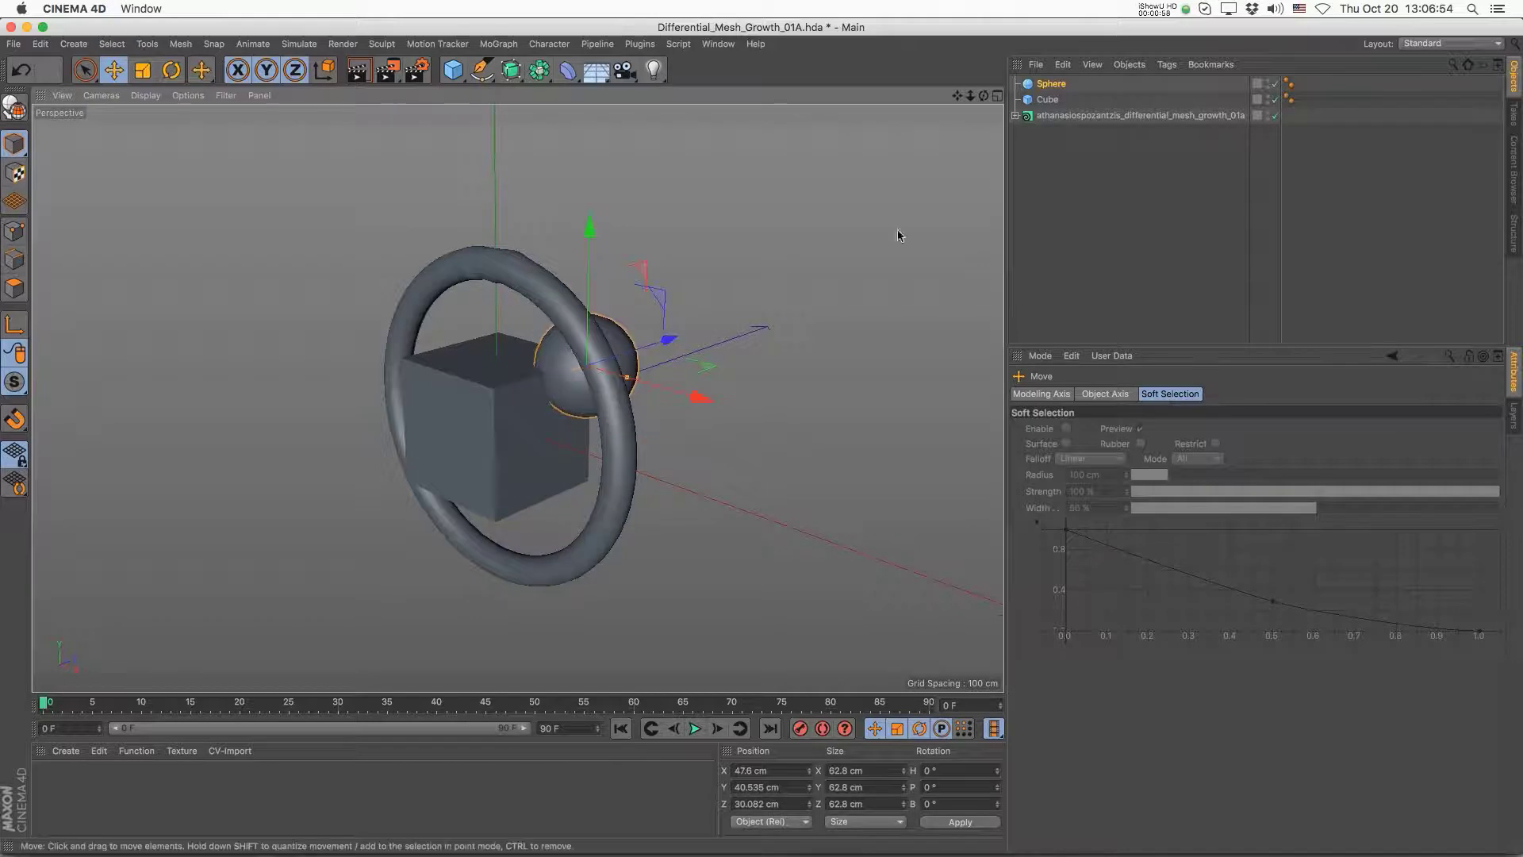
left_click(1077, 116)
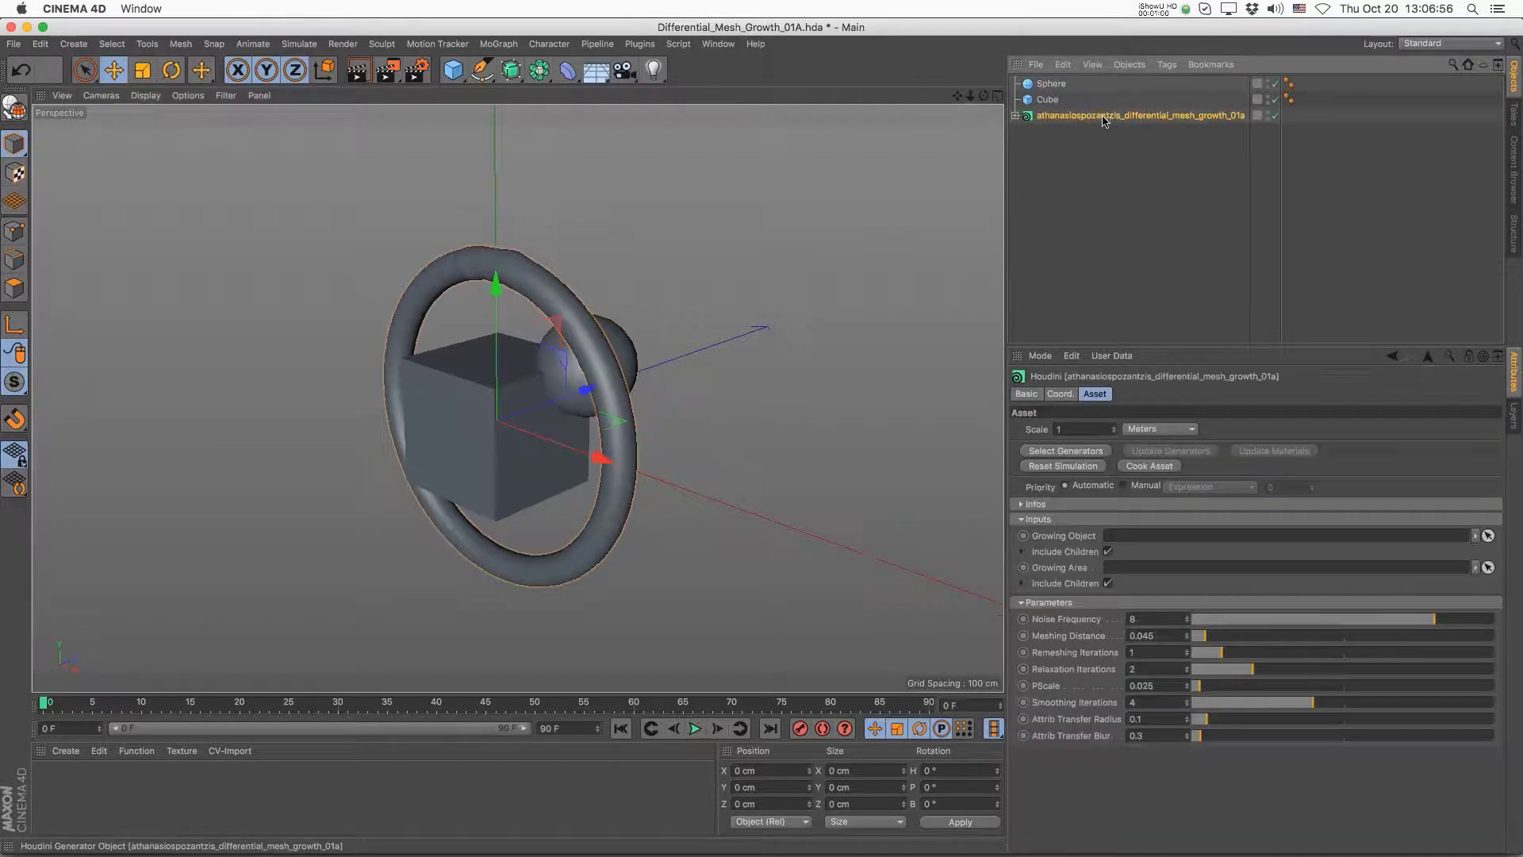
left_click_drag(1049, 100, 1134, 537)
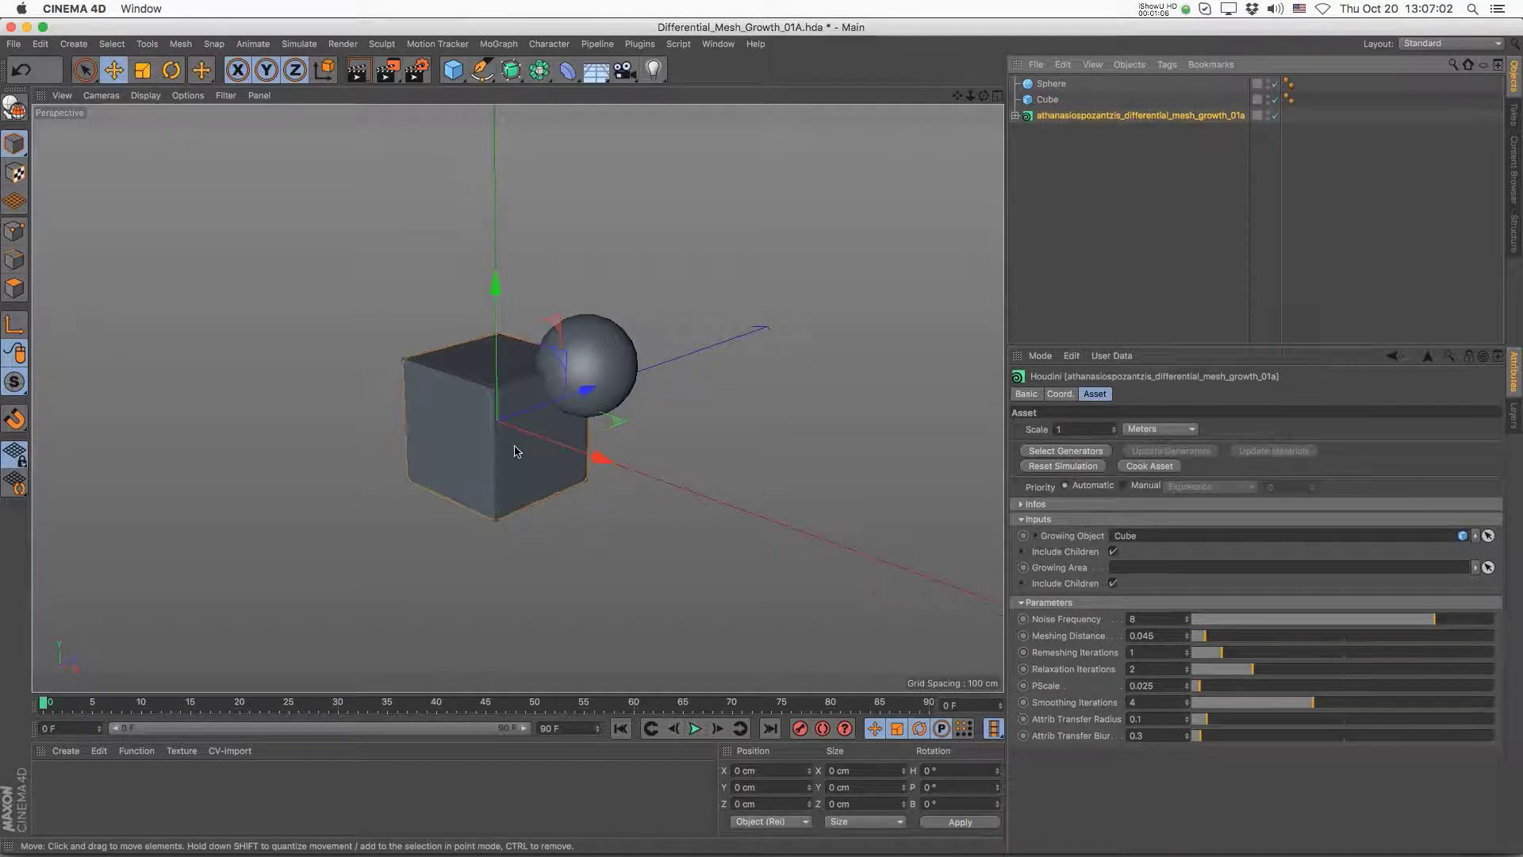
- Hide the original Cube in the viewport and make Sphere the asset's Growing Area
left_click(1269, 97)
left_click(1269, 98)
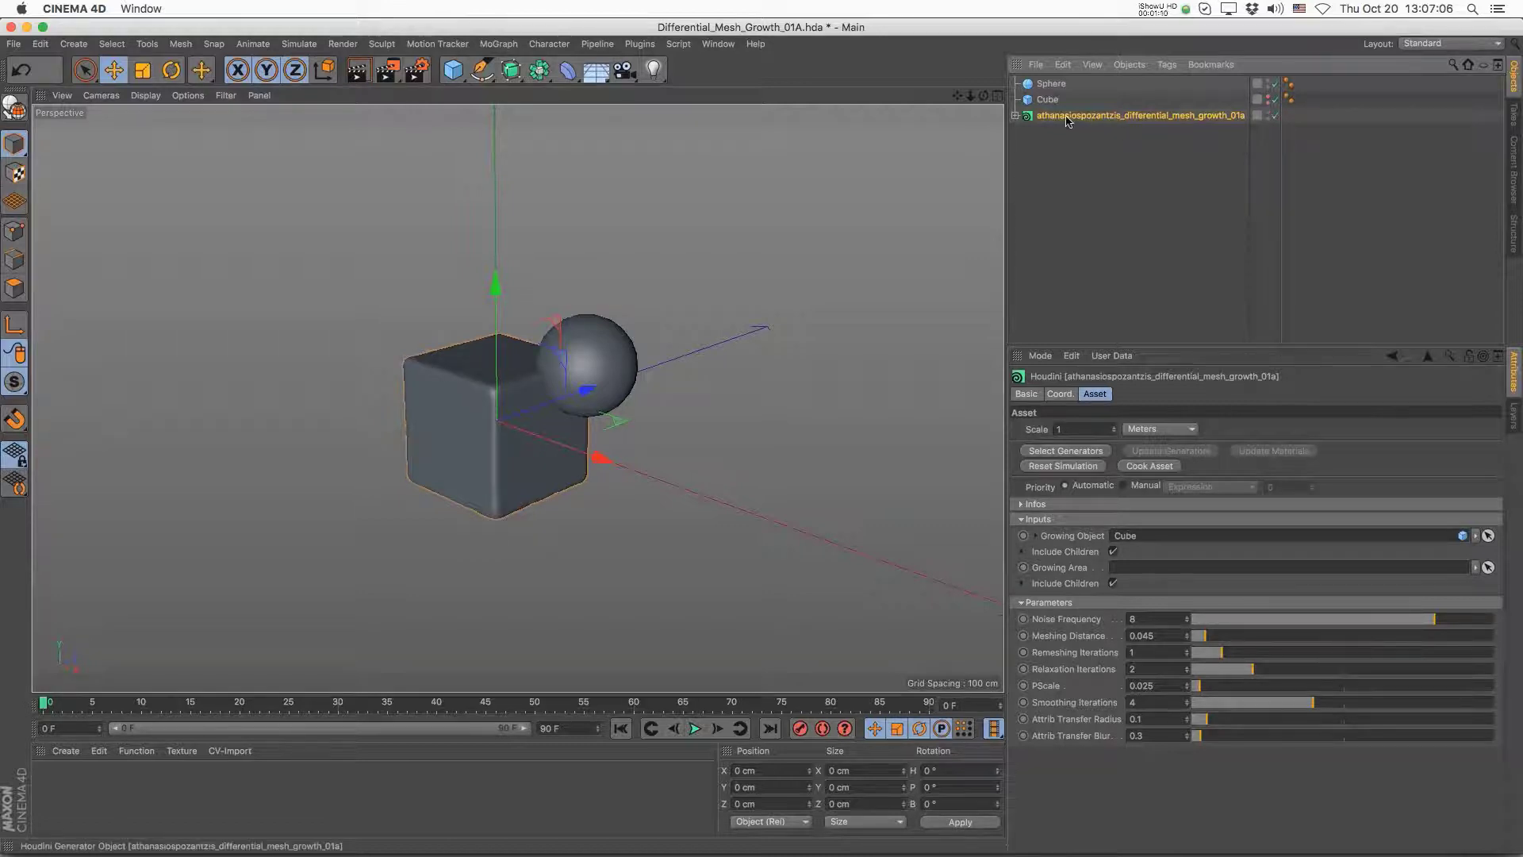
left_click(1016, 116)
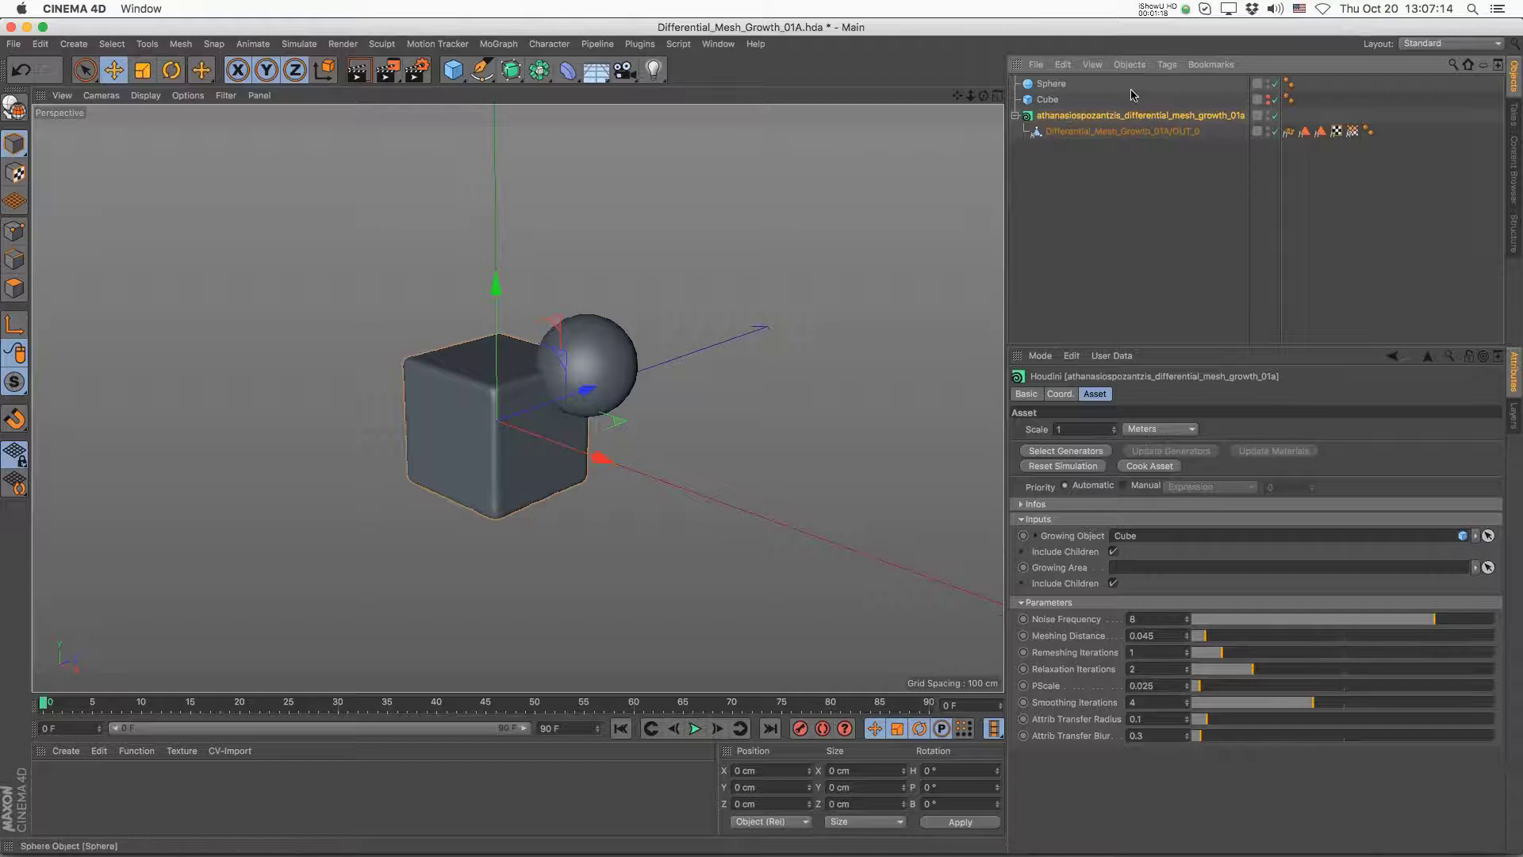
left_click_drag(1051, 83, 1141, 573)
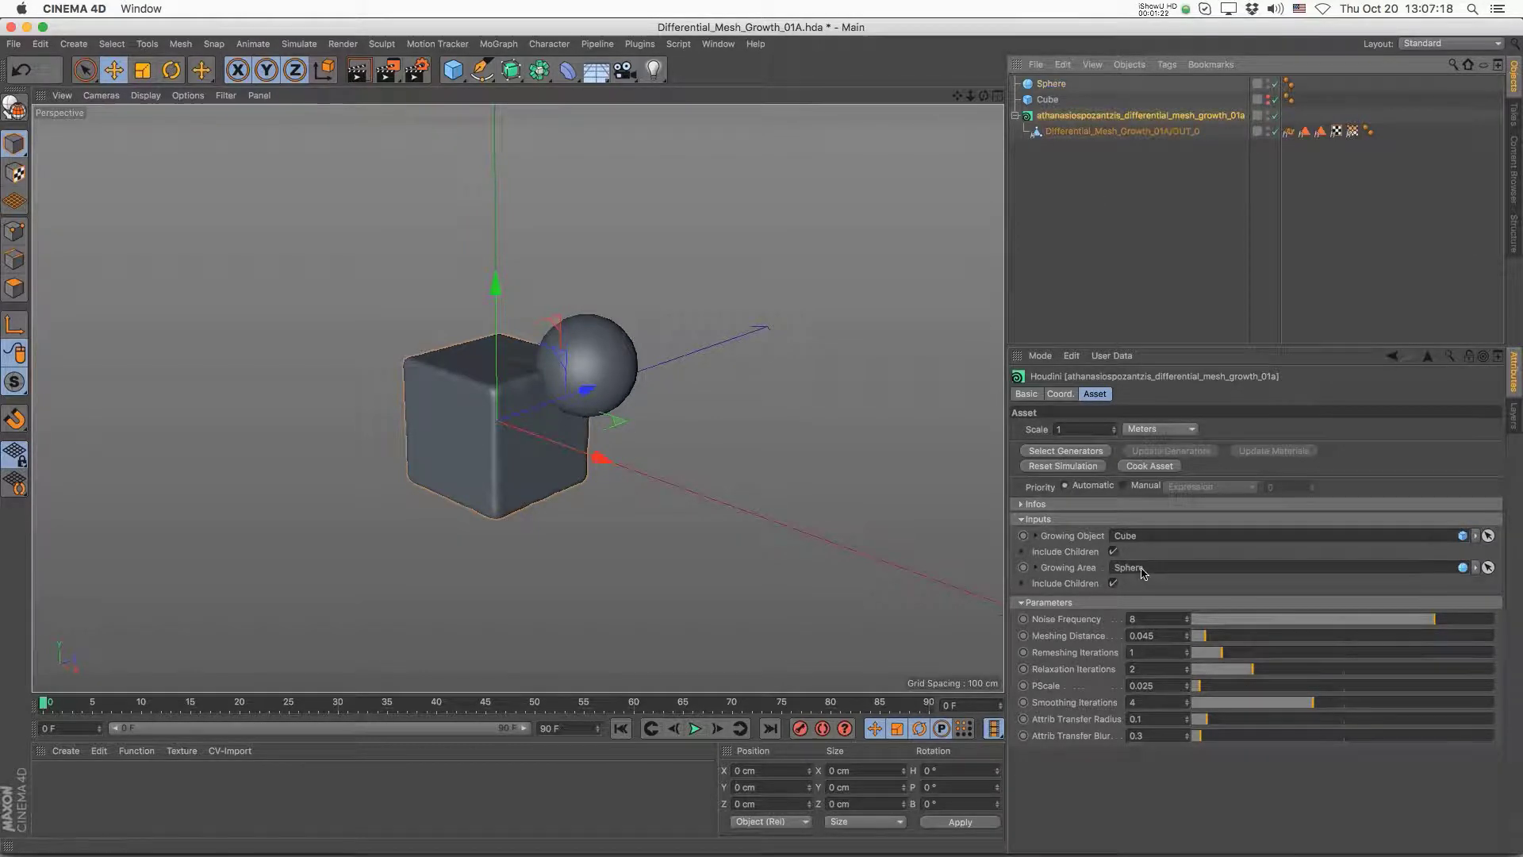
right_click(1063, 85)
- Give the Sphere a Display tag with Shading Mode Lines and Style Isoparms
mouse_move(1086, 97)
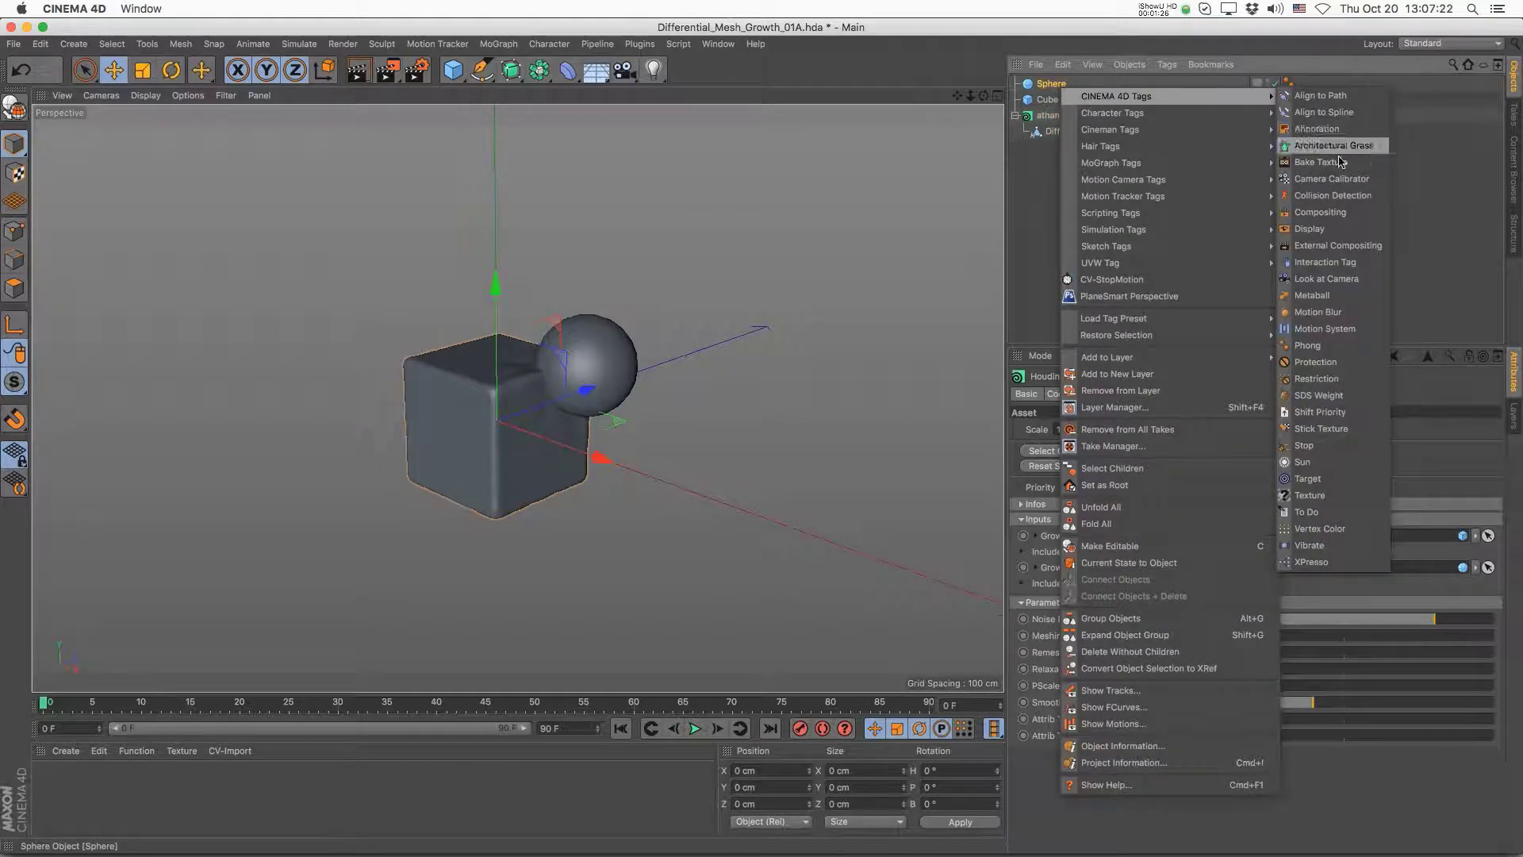
left_click(1317, 228)
left_click(1052, 429)
left_click(1181, 428)
left_click(1186, 563)
left_click(1188, 444)
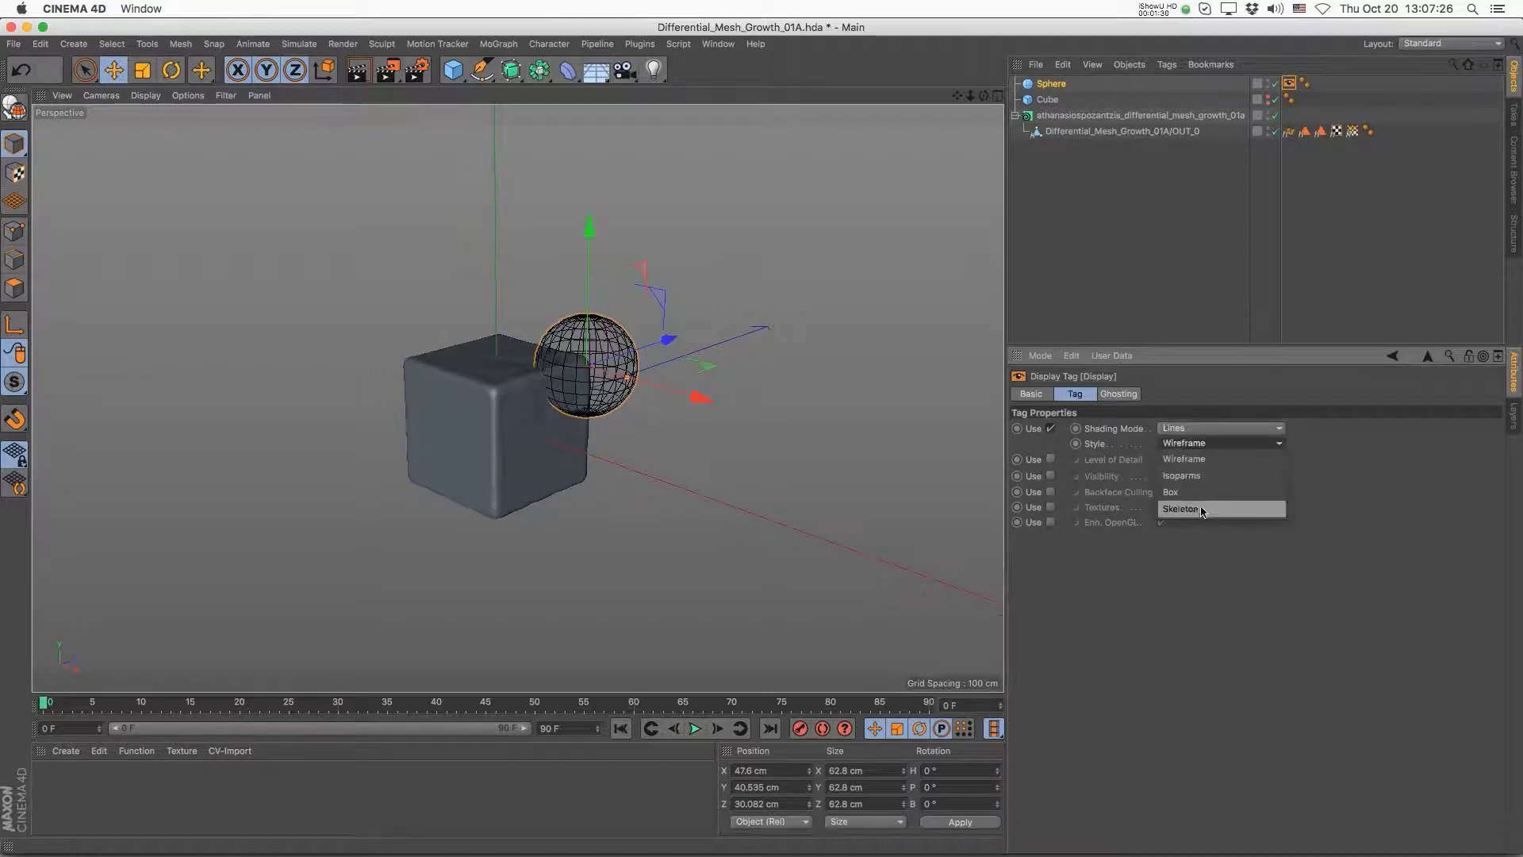
left_click(1197, 478)
- Move the sphere in front of the cube along Z and play the growth
left_click_drag(676, 343, 401, 413)
right_click_drag(401, 413, 537, 405, "alt")
middle_click_drag(537, 405, 584, 369, "alt")
left_click(695, 728)
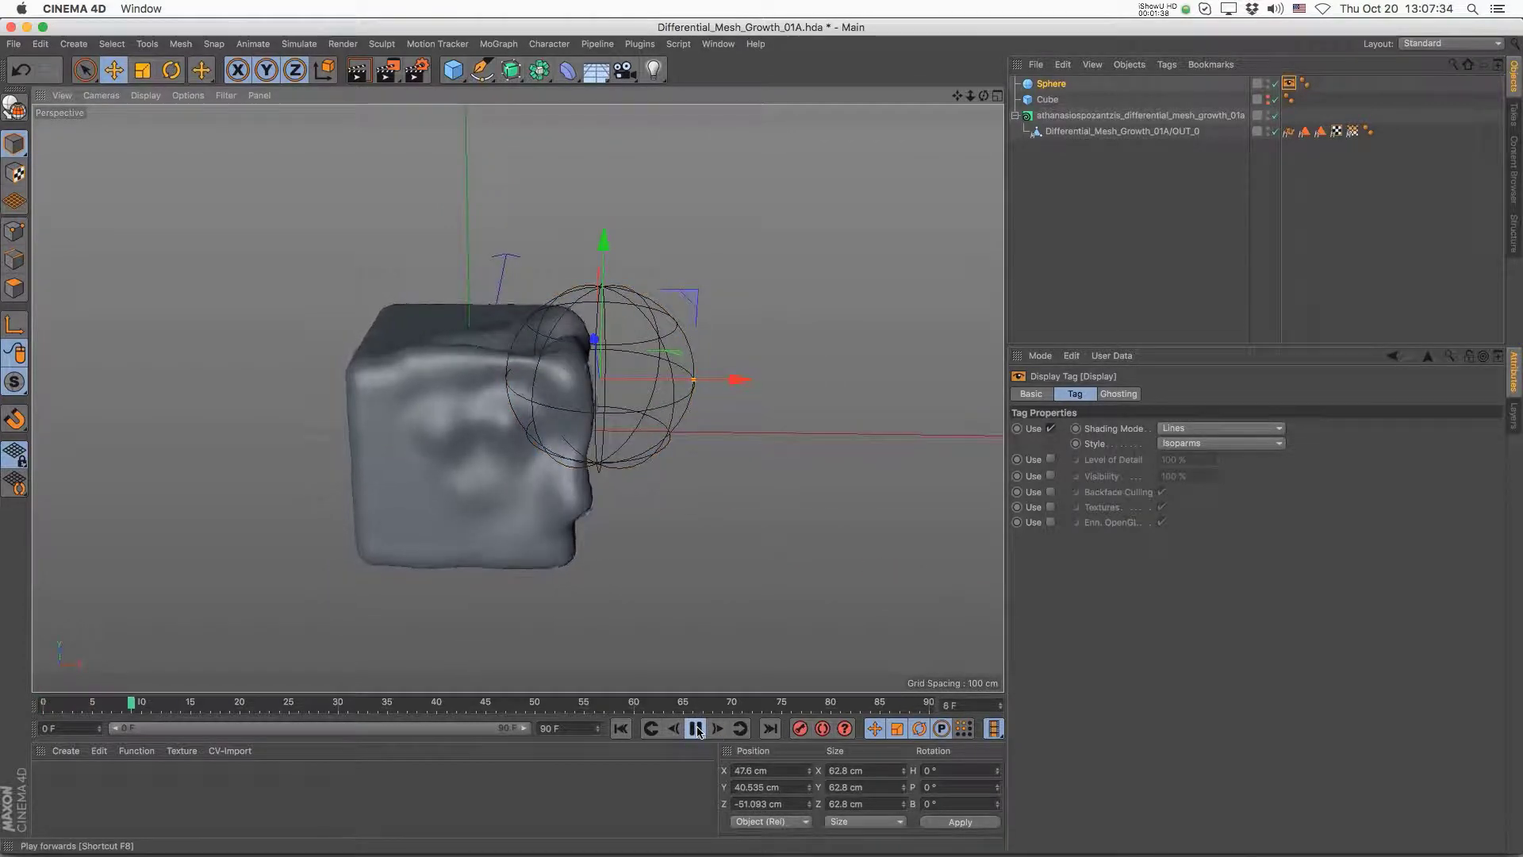
- Rewind the growth, move the sphere to the cube's left side, and replay it
left_click(695, 728)
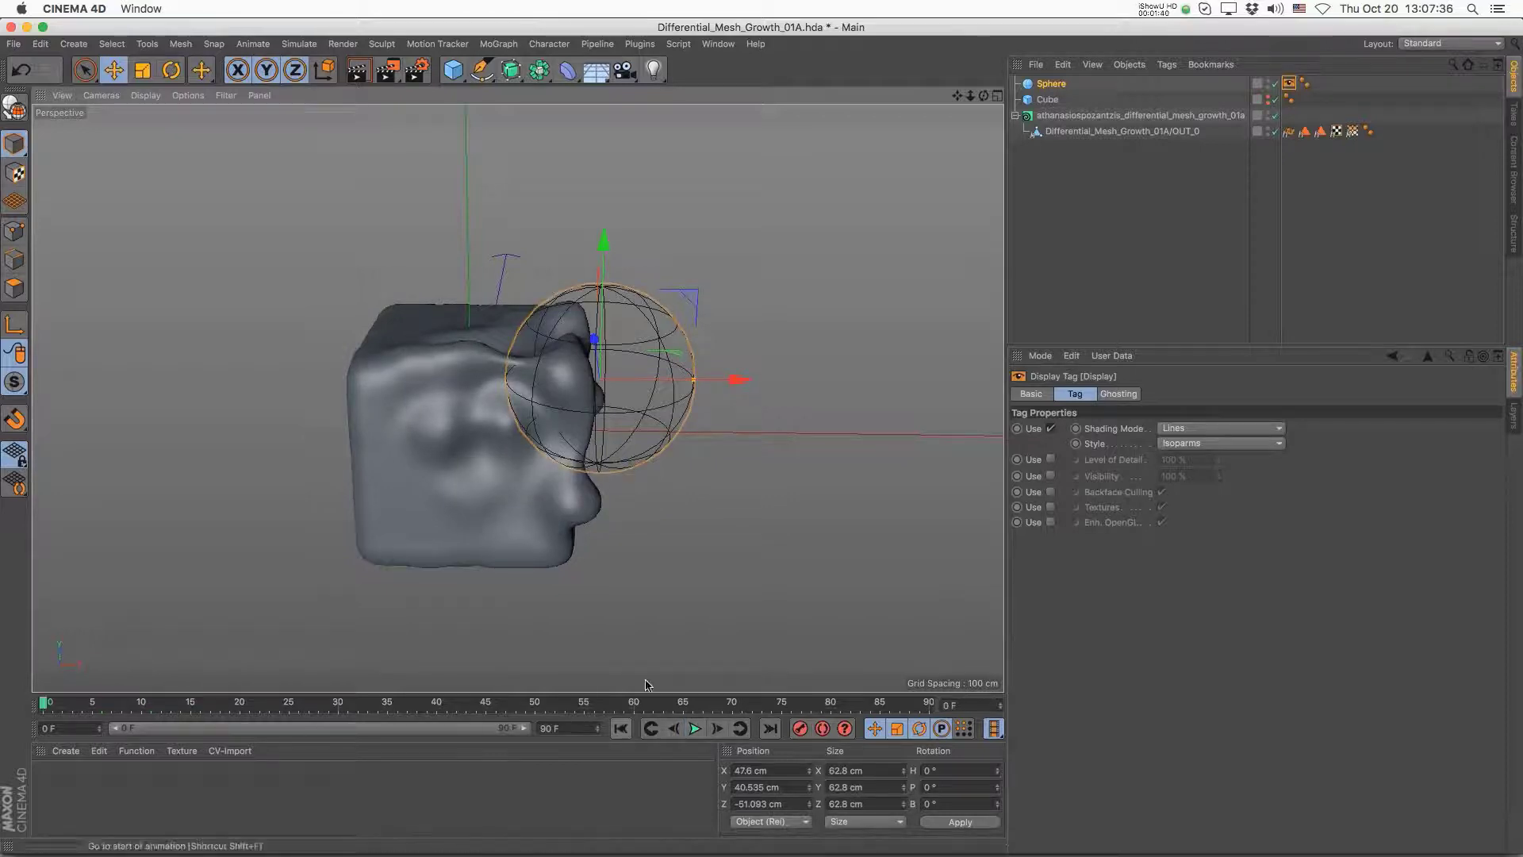
left_click(621, 728)
left_click_drag(738, 380, 472, 378)
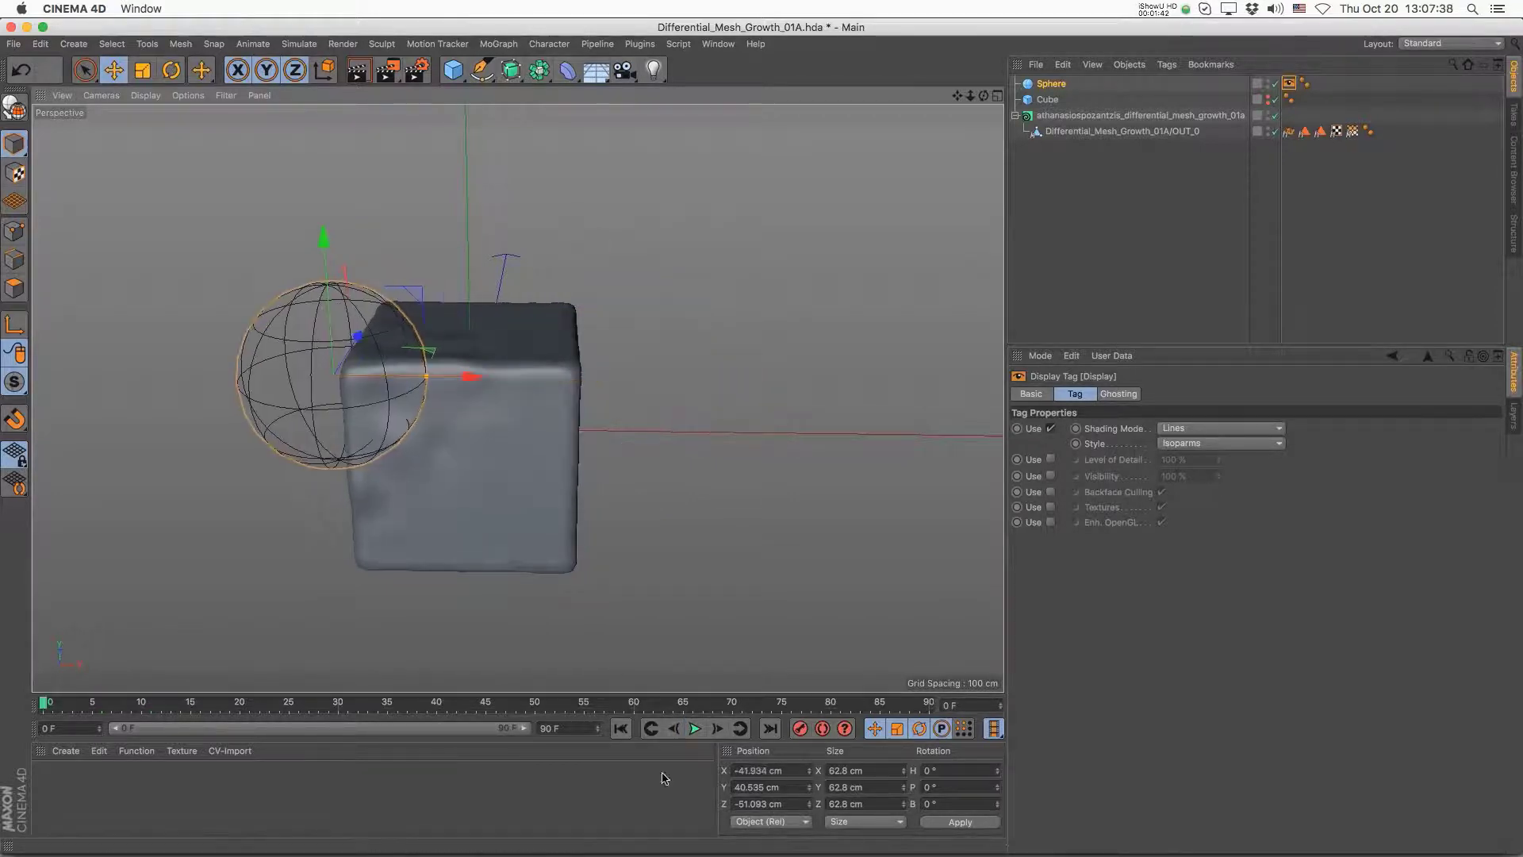
left_click(695, 729)
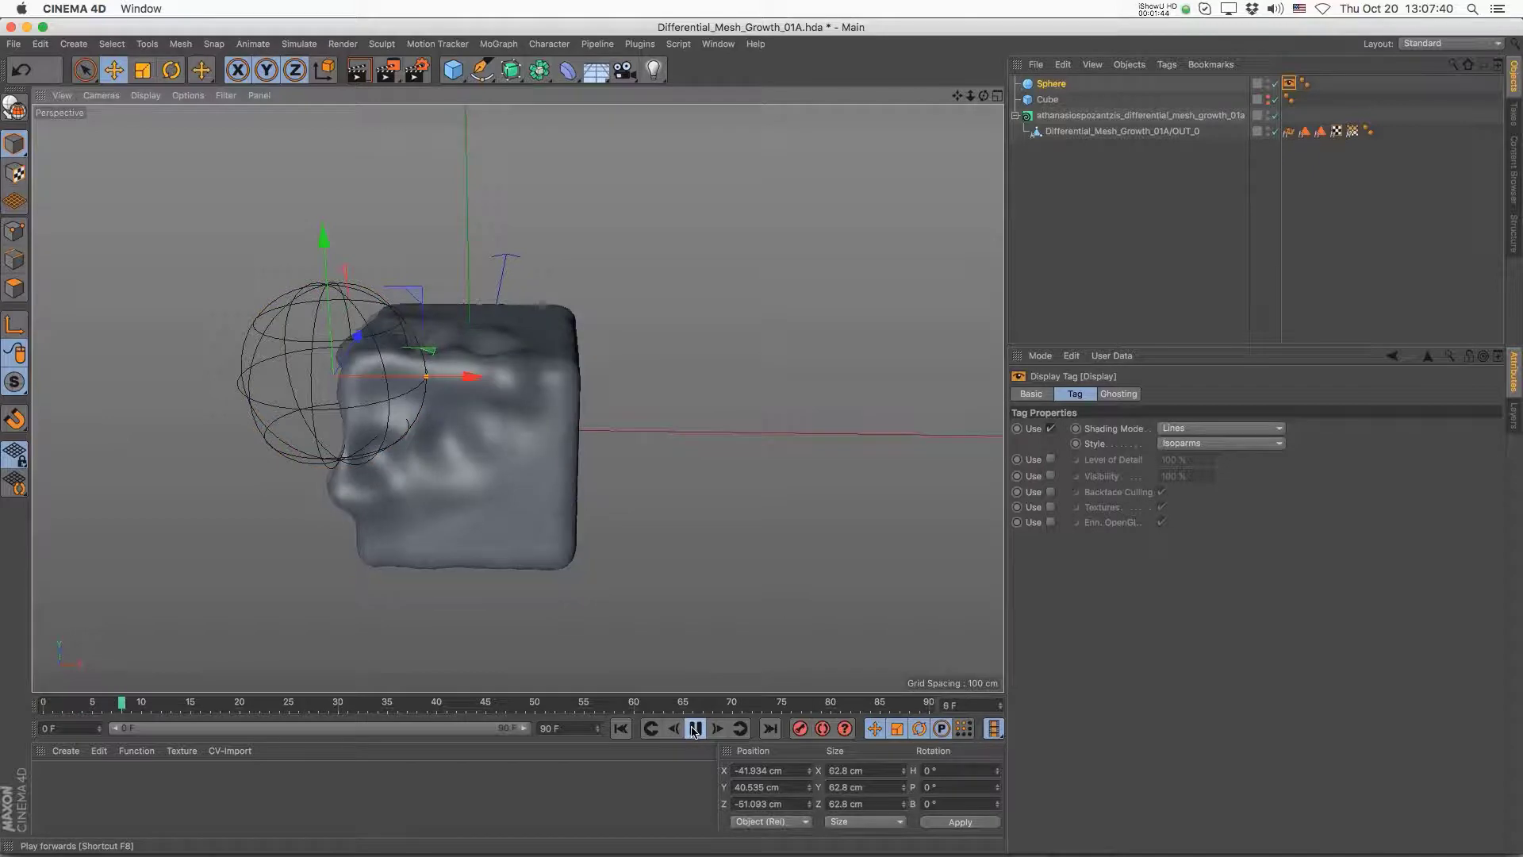
- Rewind to the plain cube and Ctrl-drag a sphere copy to X 53.807 cm on the other side
left_click(693, 730)
left_click_drag(513, 405, 577, 424, "alt")
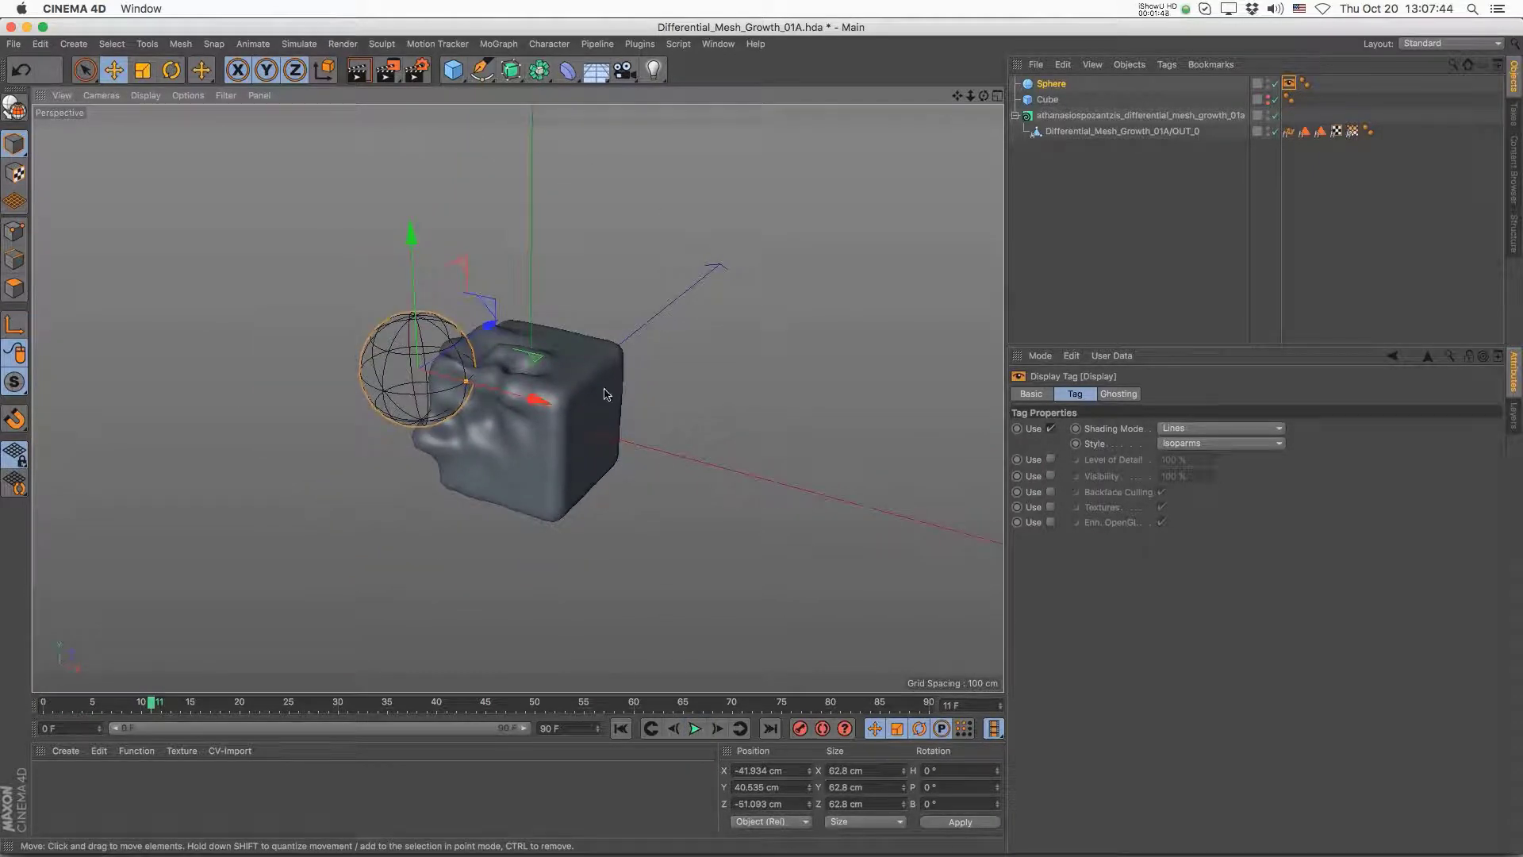
left_click(622, 728)
left_click_drag(538, 401, 706, 424, "ctrl")
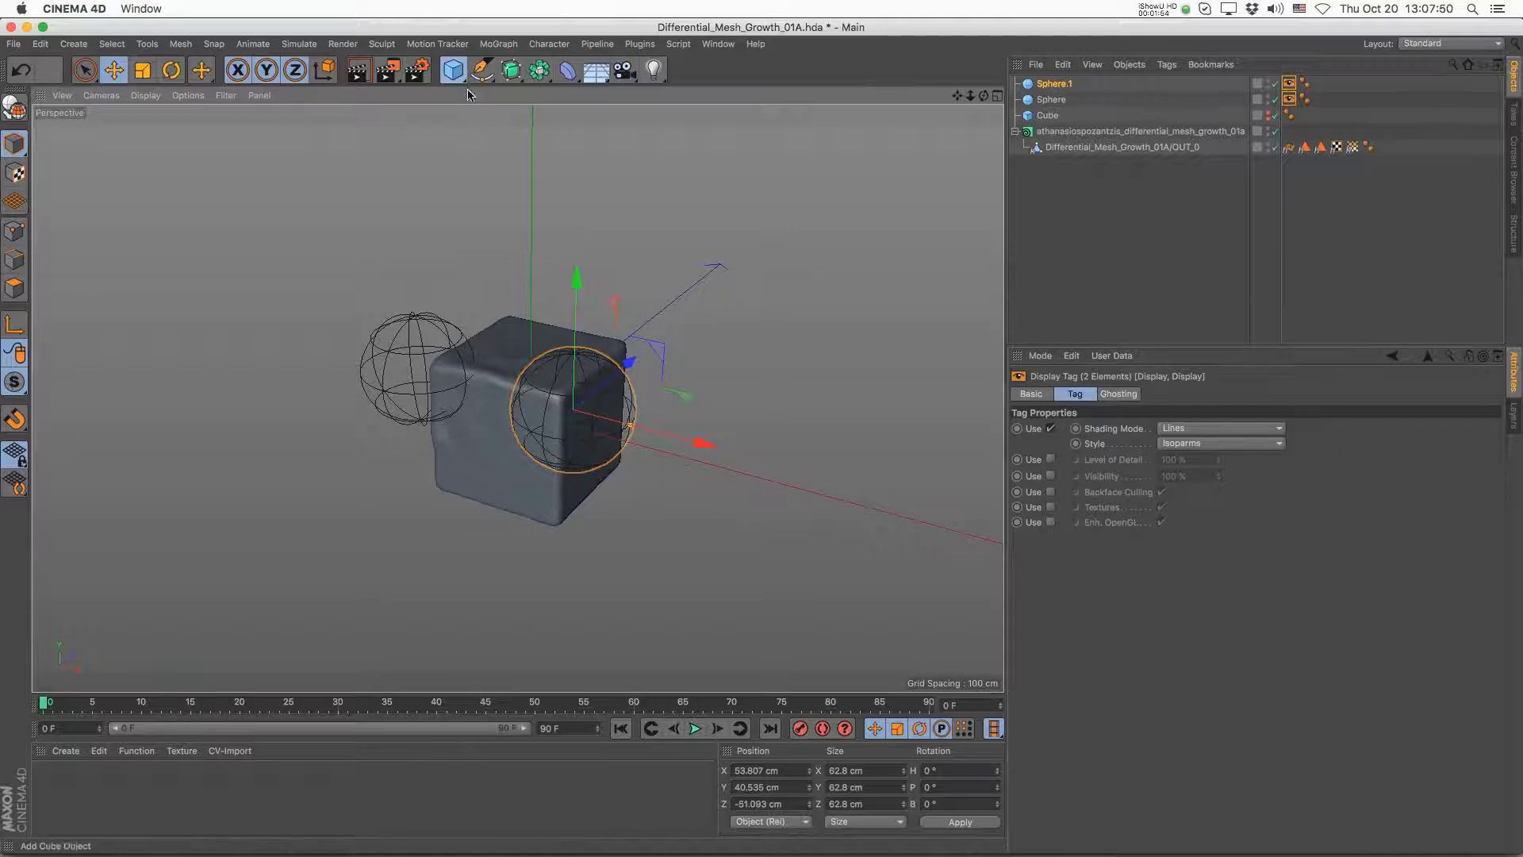
- Parent Sphere and Sphere.1 under a new Null, use it as the Growing Area, and play
left_click_drag(457, 73, 476, 73)
left_click(1054, 101)
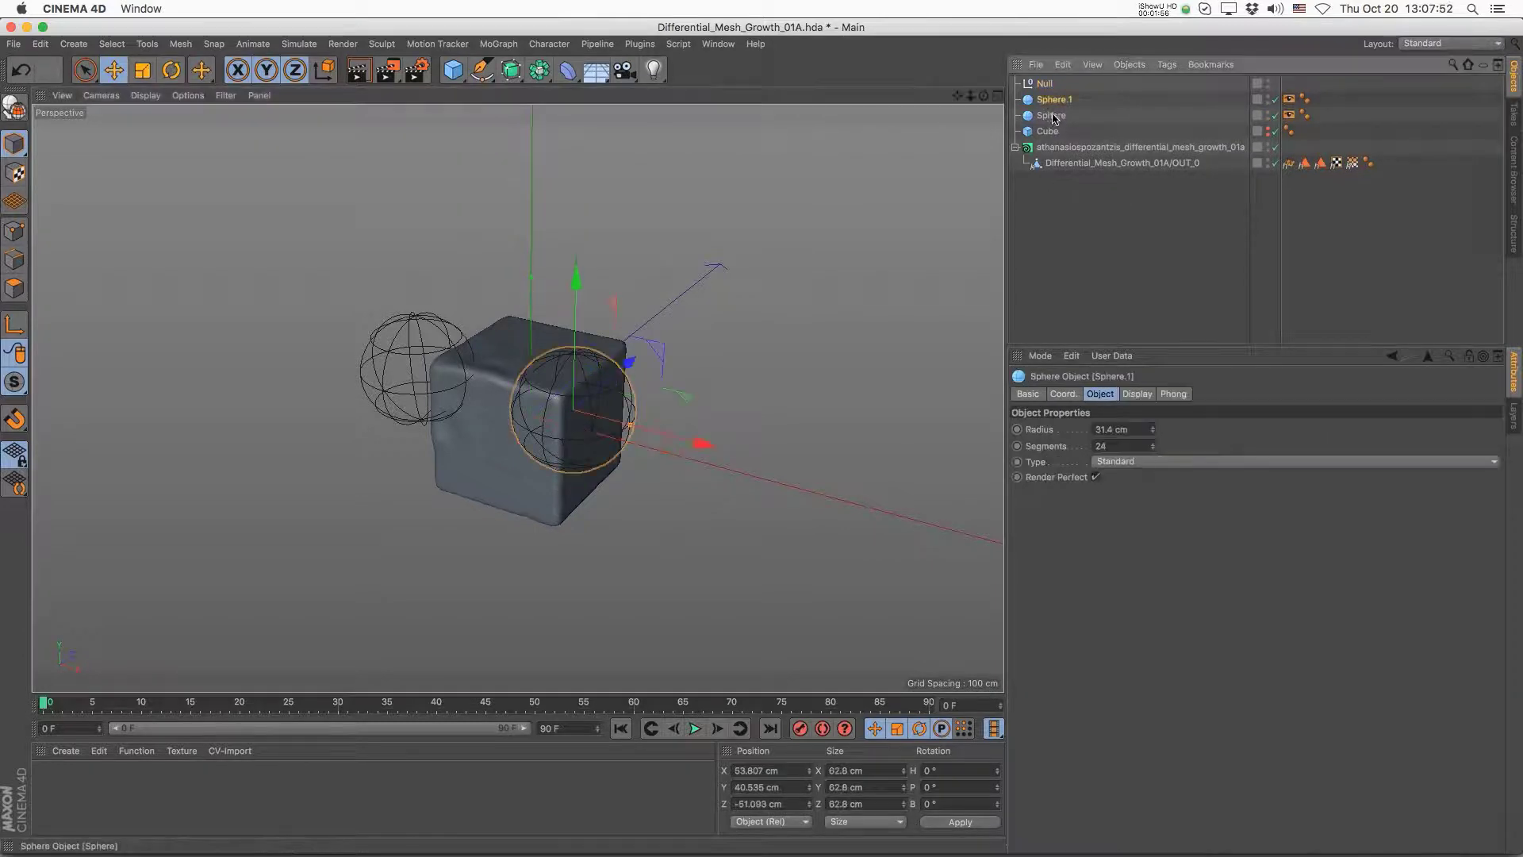
left_click(1053, 116, "shift")
left_click_drag(1055, 101, 1147, 573)
left_click(1140, 147)
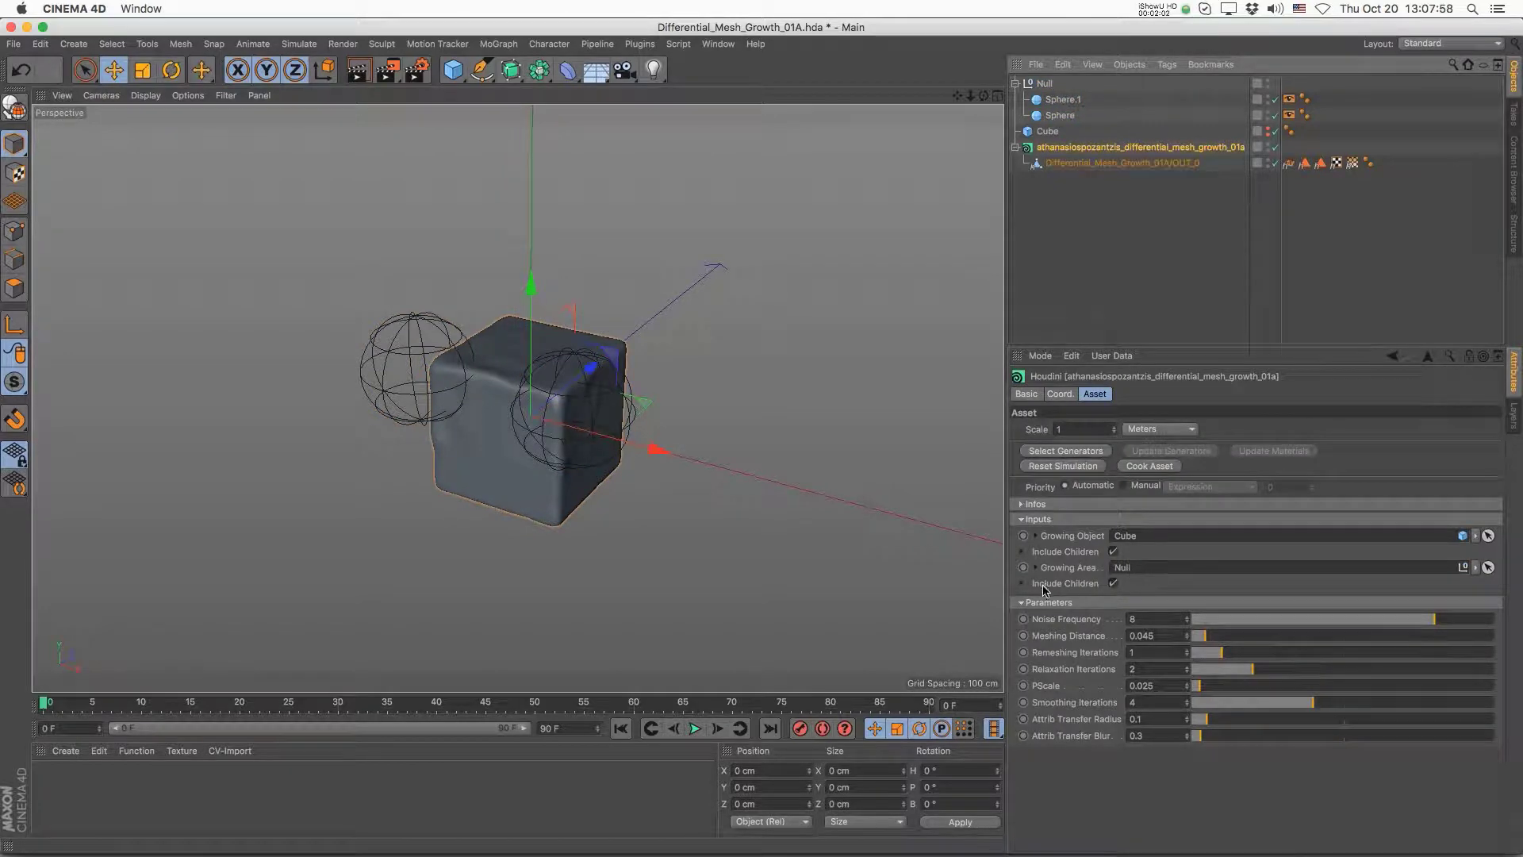
left_click(695, 728)
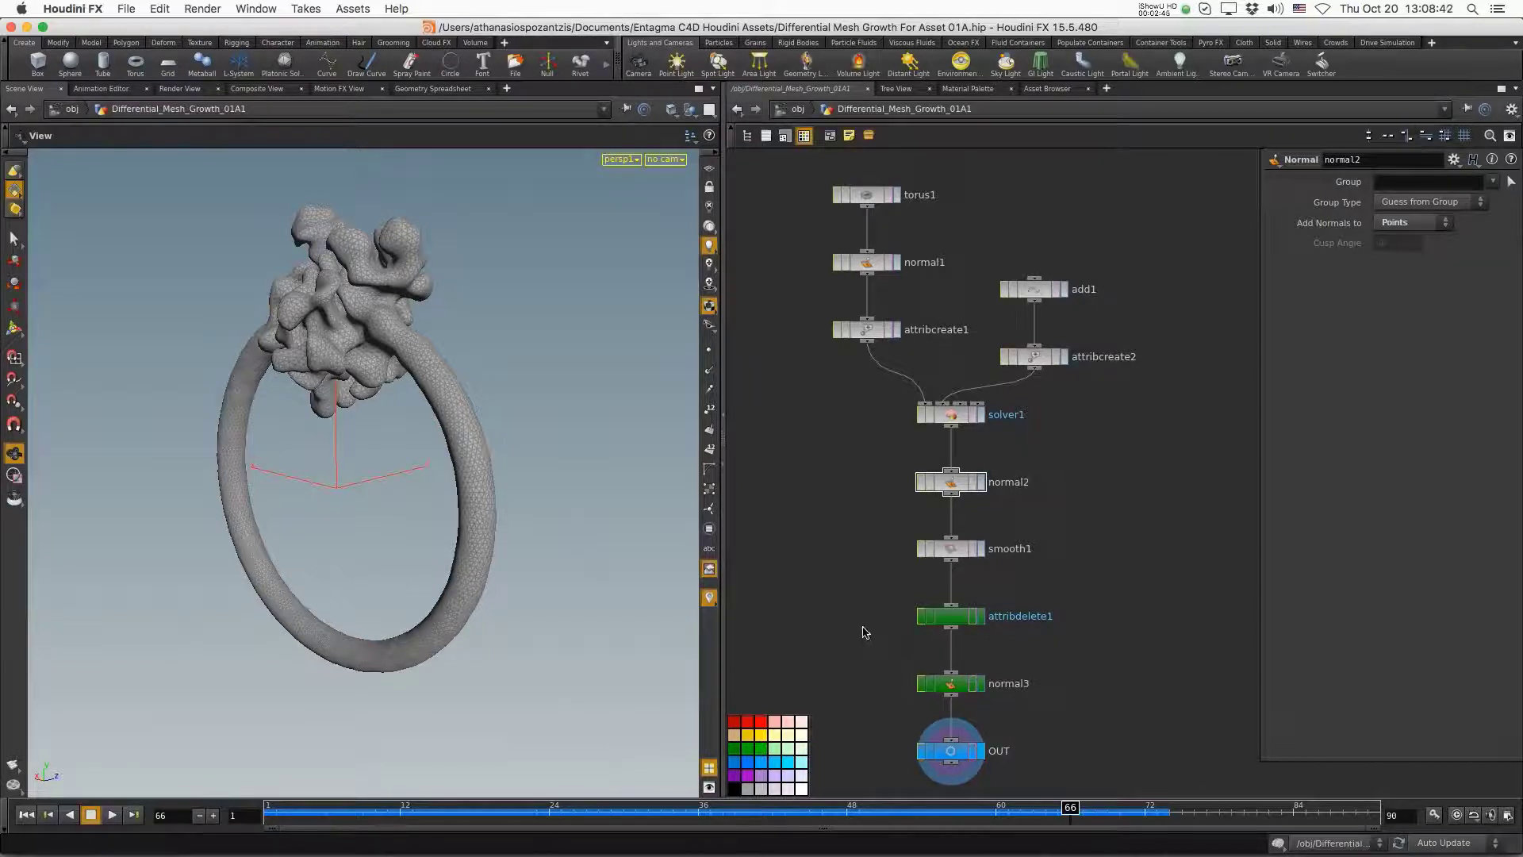
- Inspect the attribdelete1 and normal3 nodes, then jump the timeline back to frame 1
left_click(955, 618)
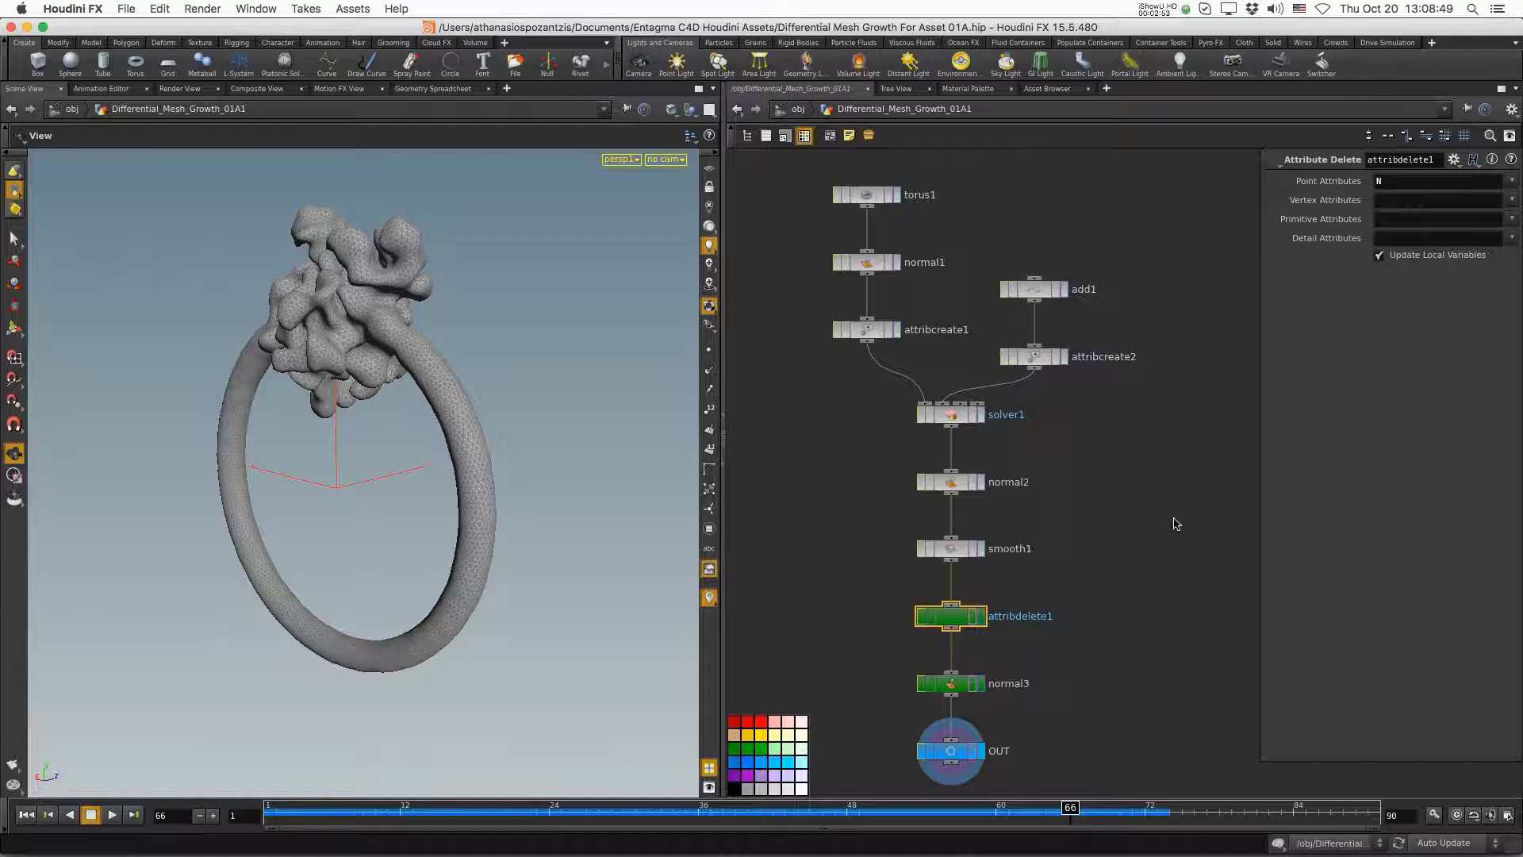
left_click(949, 684)
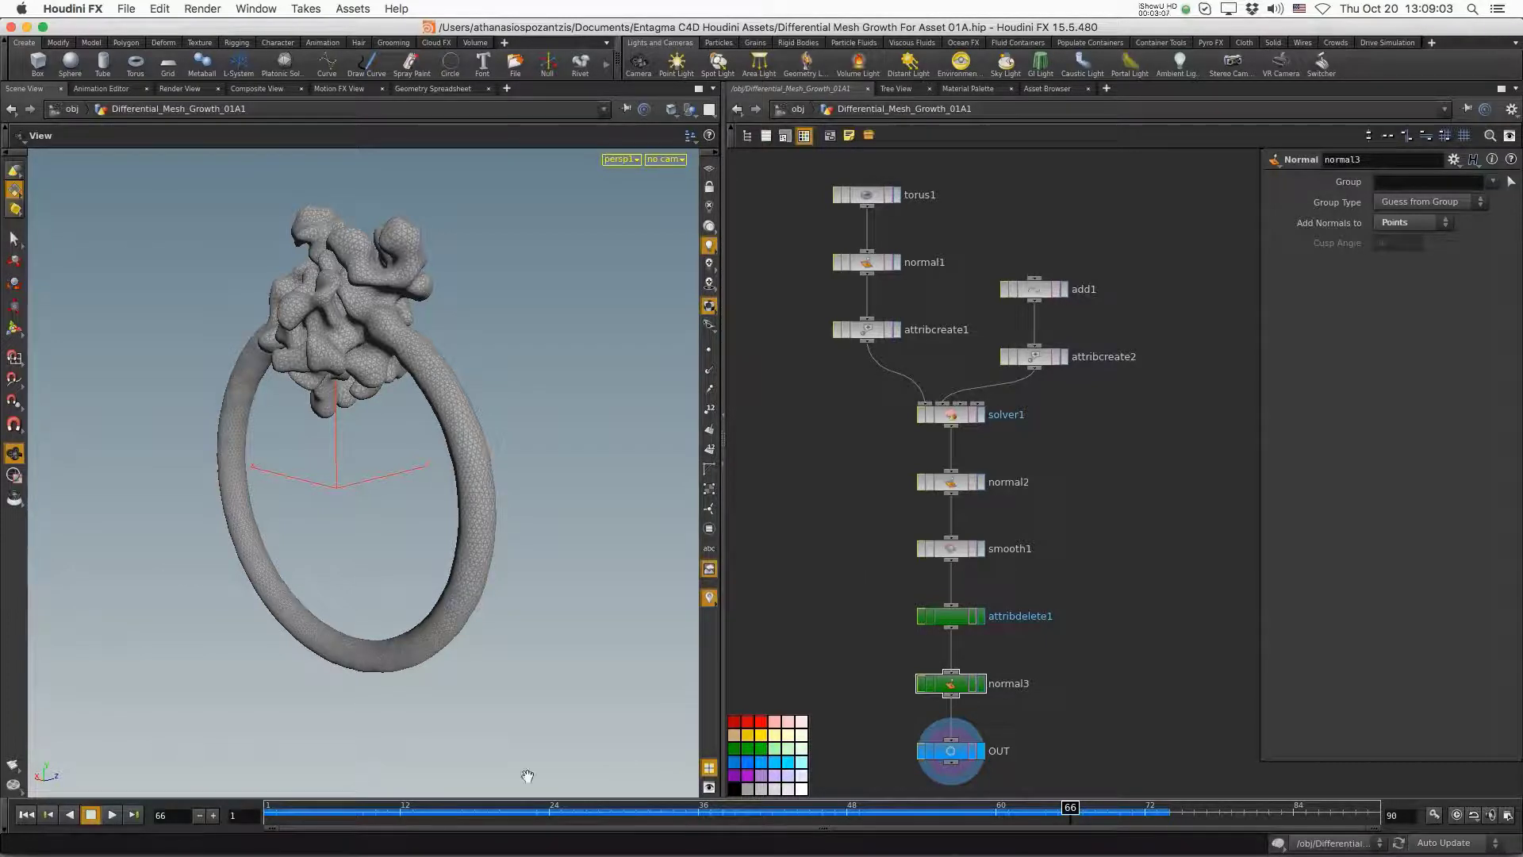
left_click(26, 815)
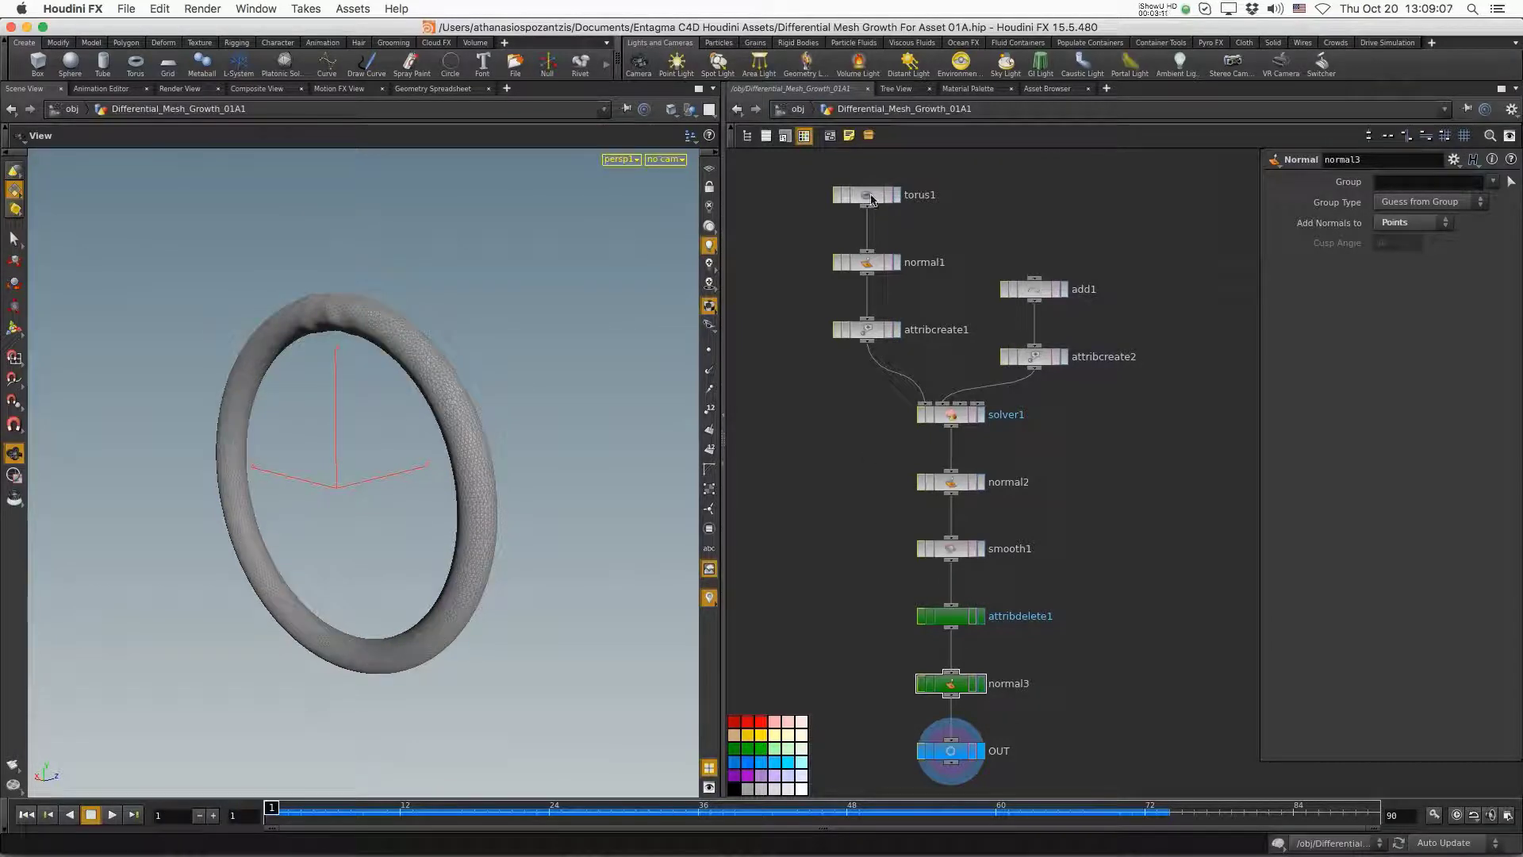
- Inspect the torus1 and add1 node parameters, then clear the selection
left_click(867, 198)
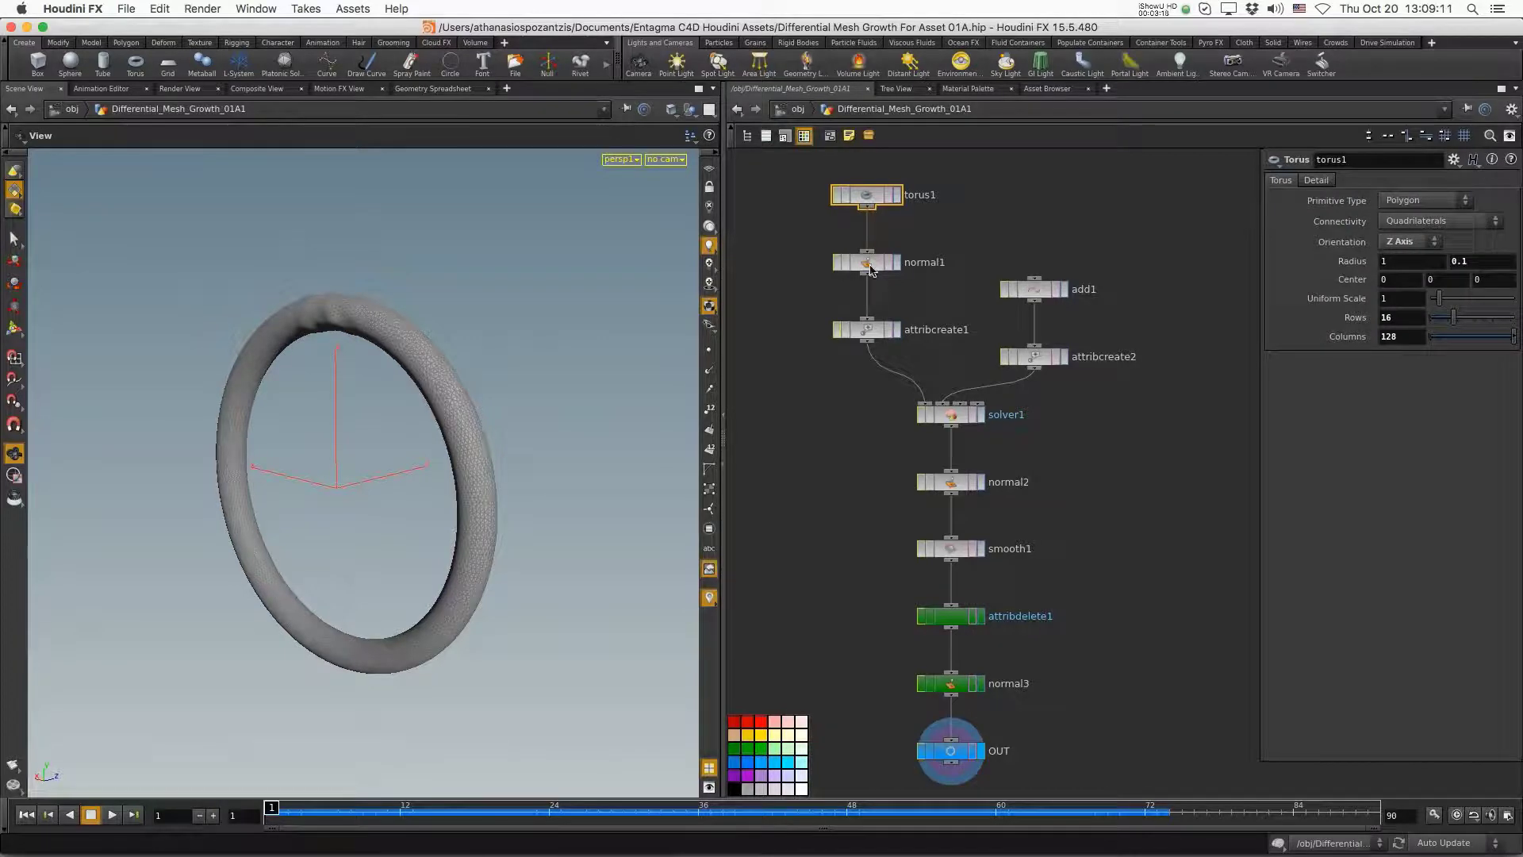
left_click(1041, 291)
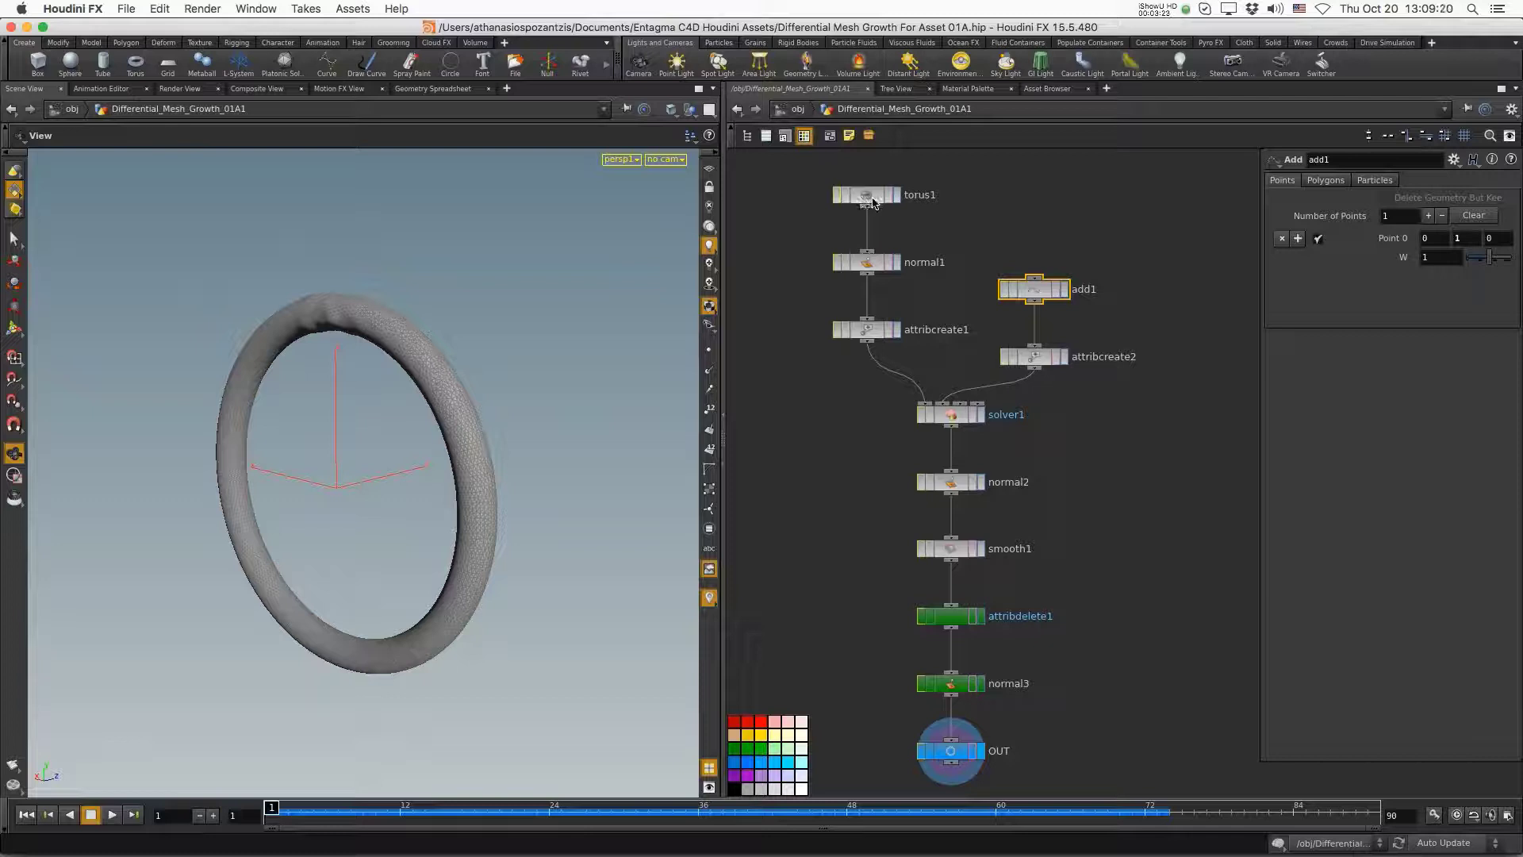
left_click(987, 203)
- Add an object_merge1 node beside torus1 via the 'merge' Tab search and tidy both nodes
key("Tab")
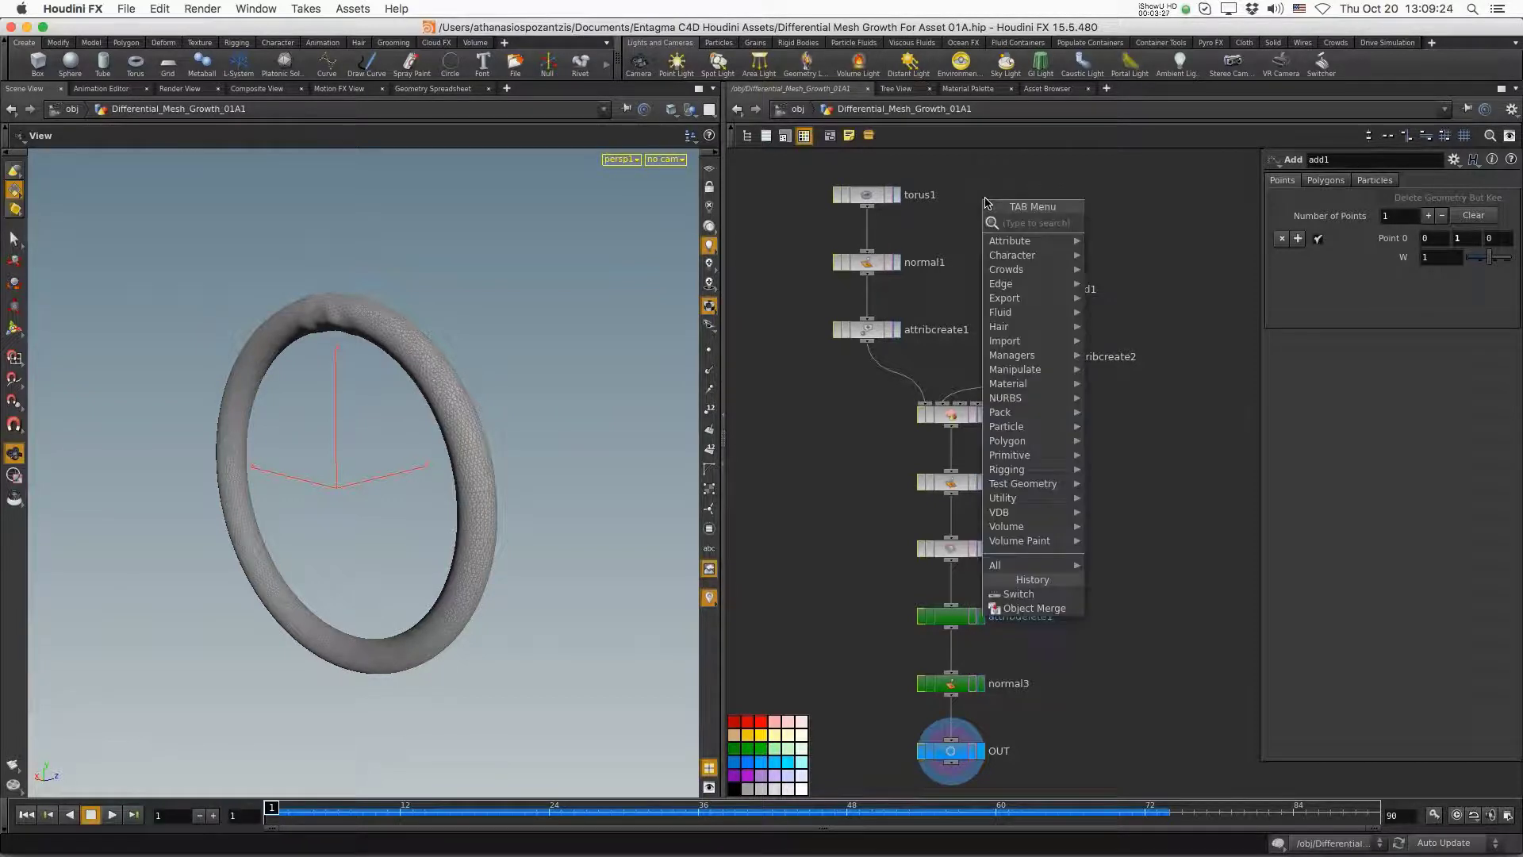
type("merge")
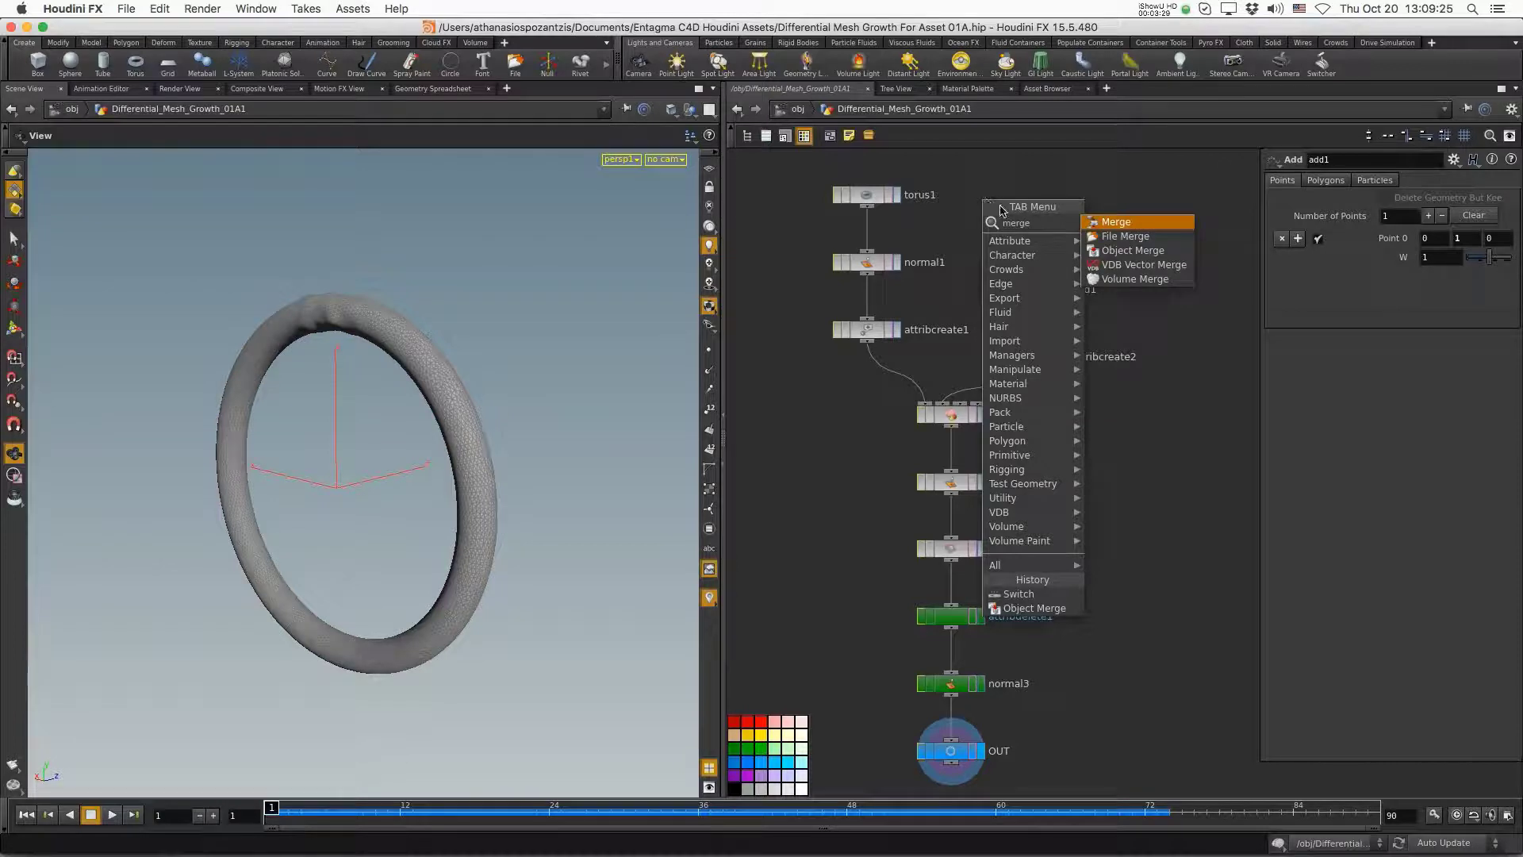
left_click(1097, 249)
left_click(985, 191)
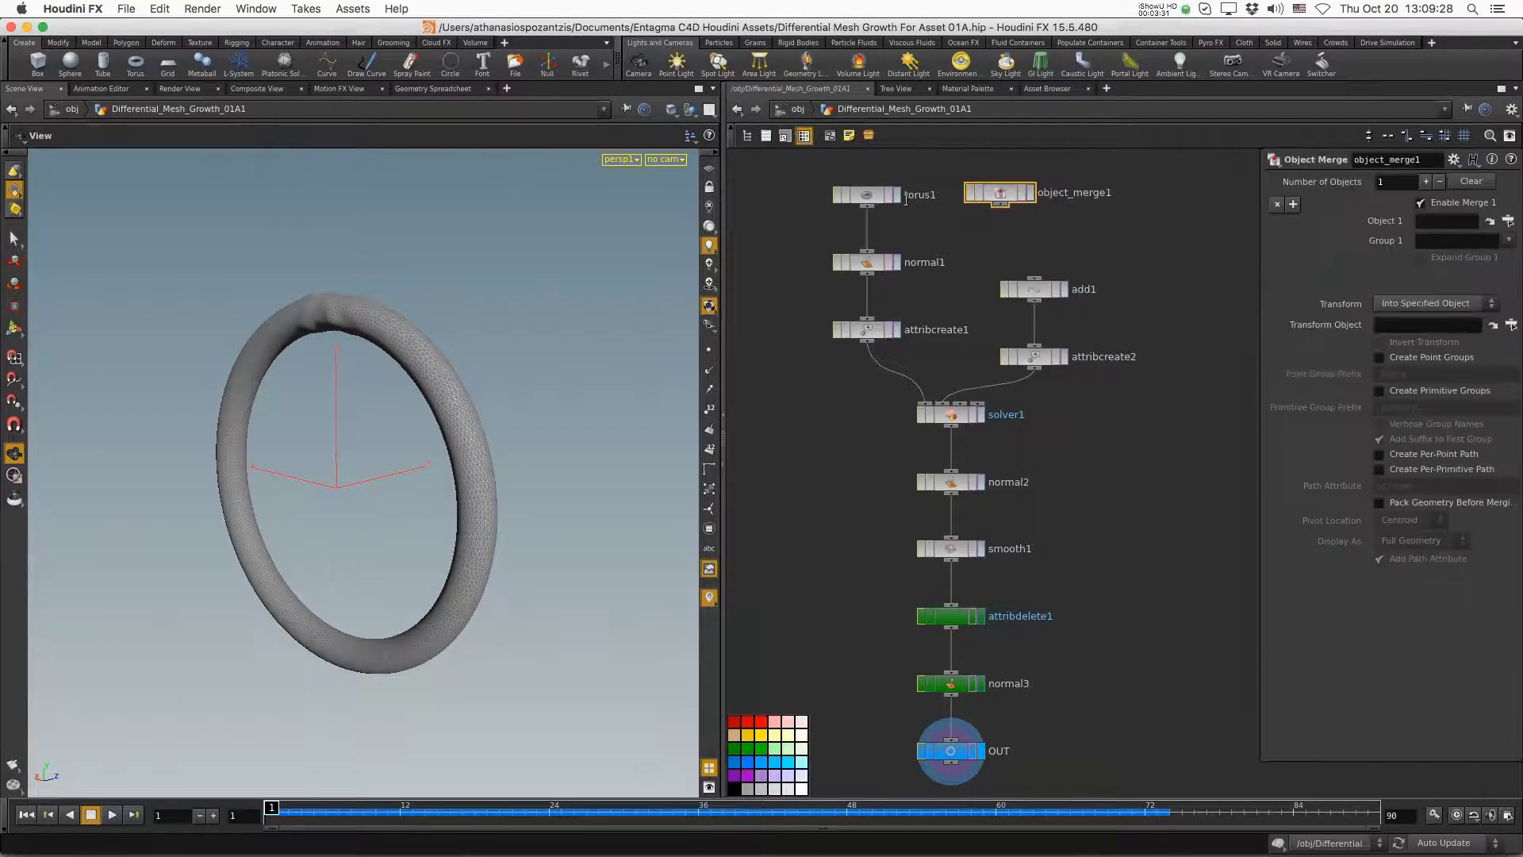
left_click_drag(825, 184, 825, 182)
left_click_drag(1006, 197, 981, 188)
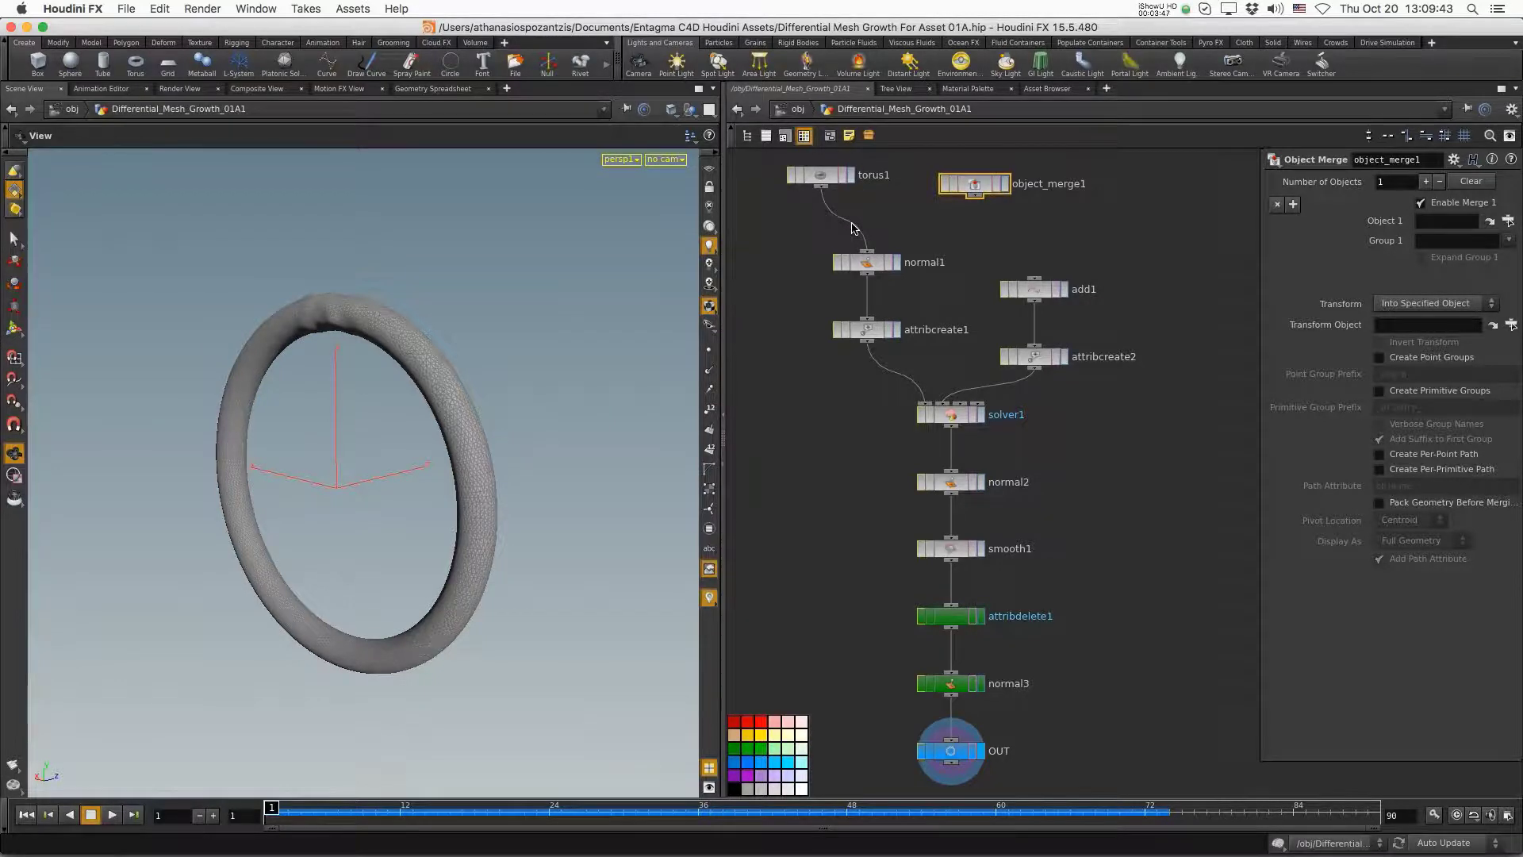
- Add a Switch node (switch1) and position it below torus1 in the network
key("Tab")
type("switch")
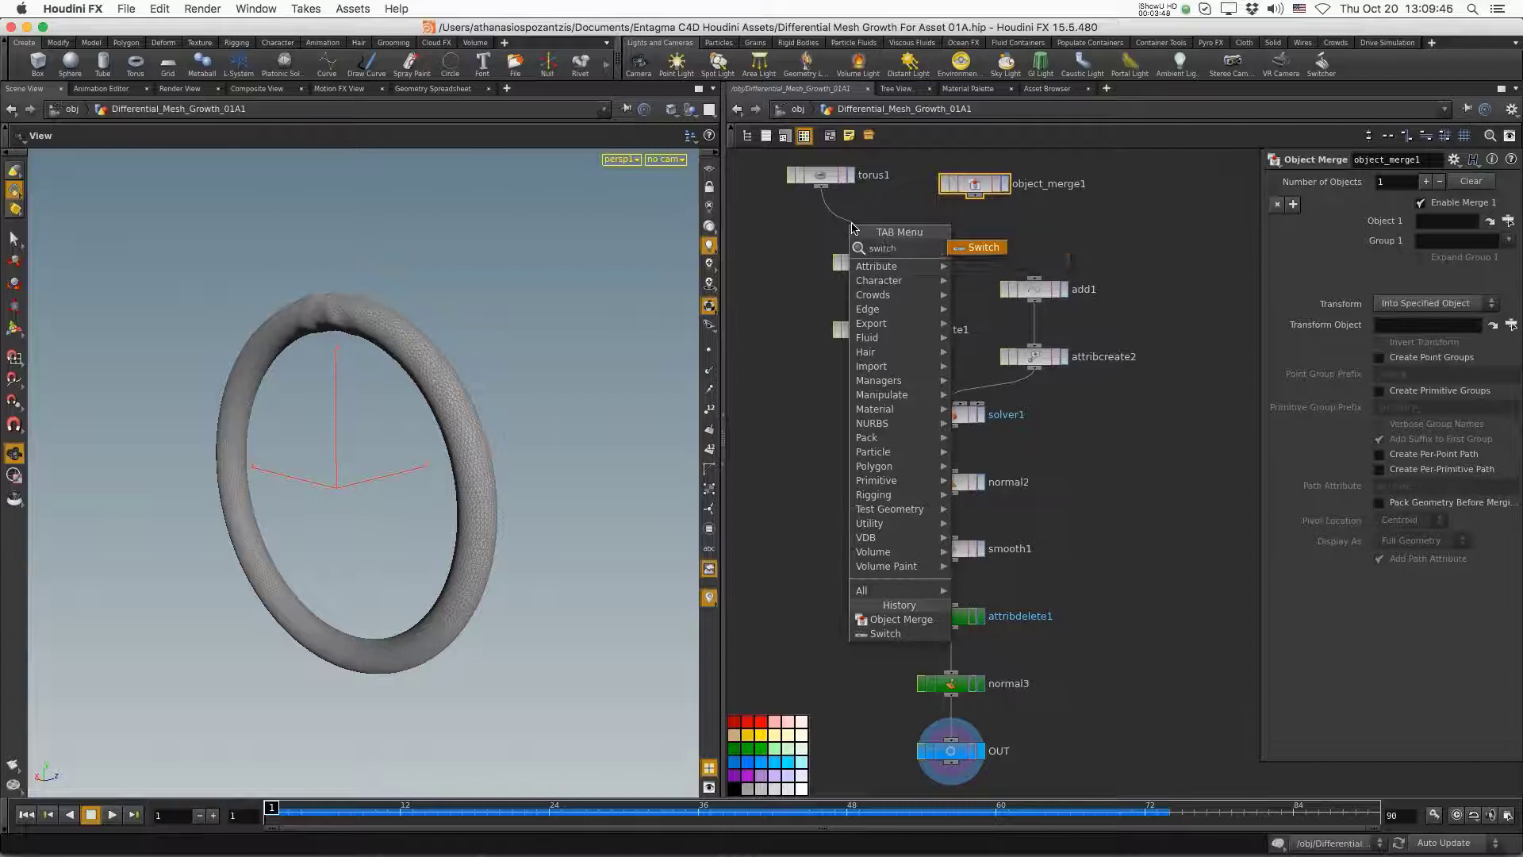
key("Return")
left_click(920, 227)
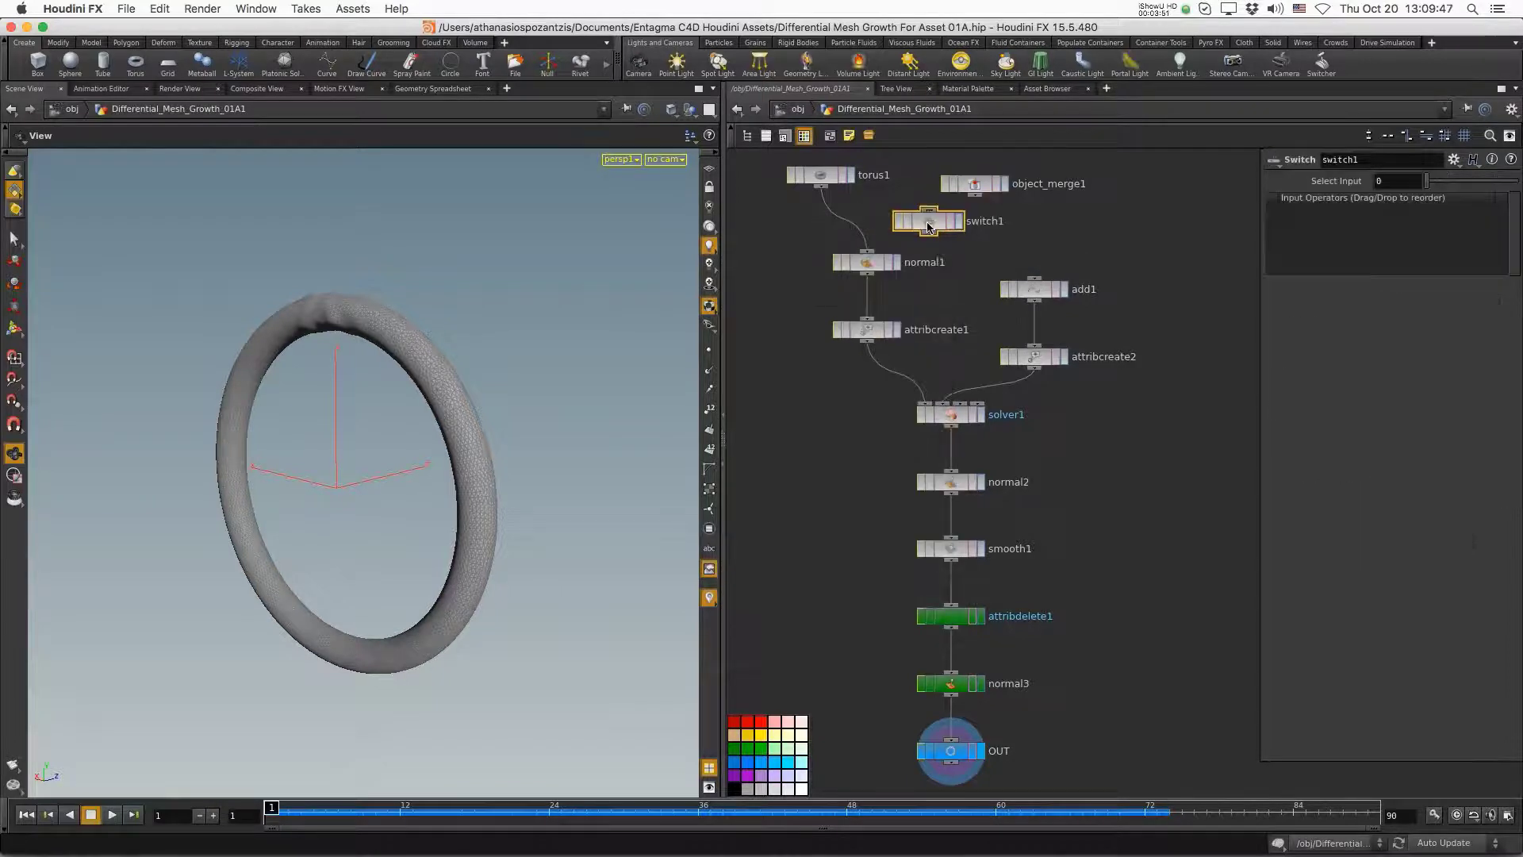
left_click_drag(918, 226, 913, 227)
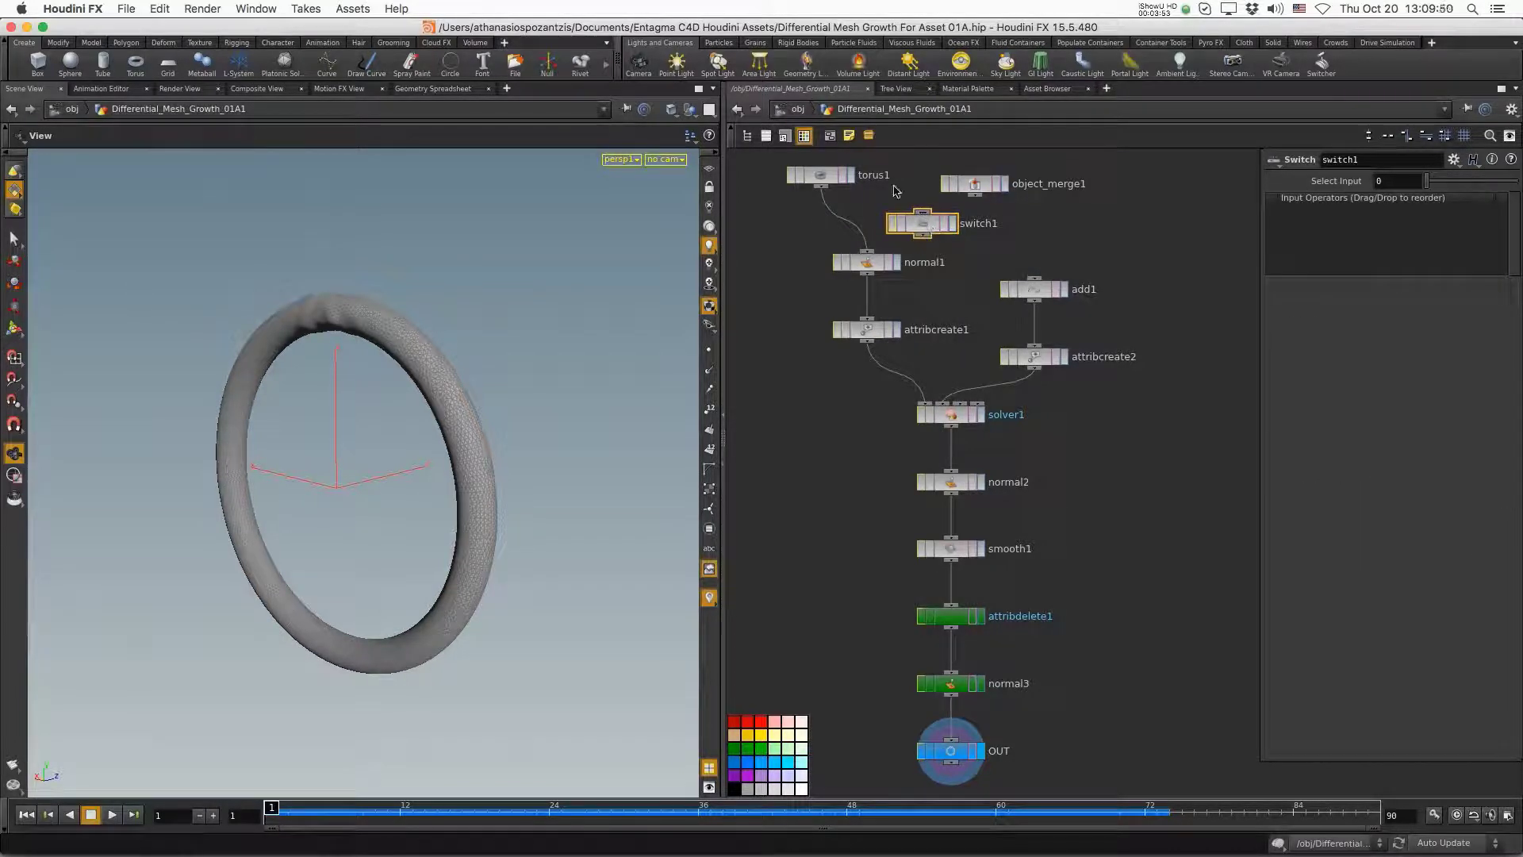
left_click_drag(924, 224, 924, 222)
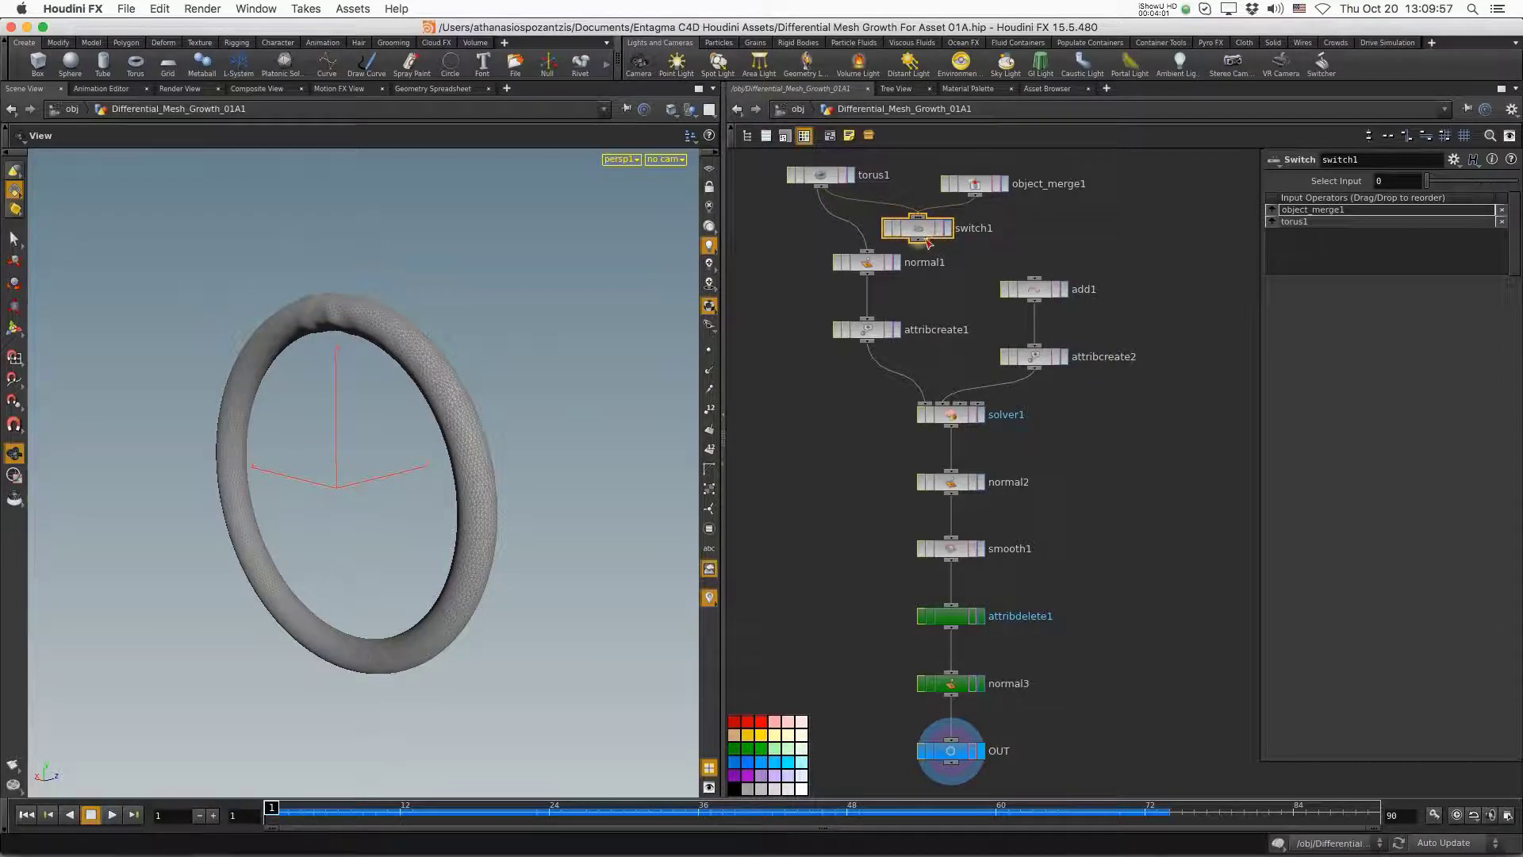
- Wire switch1 into normal1 with torus1 as its first input, and set Select Input to 1
left_click_drag(867, 252, 891, 227)
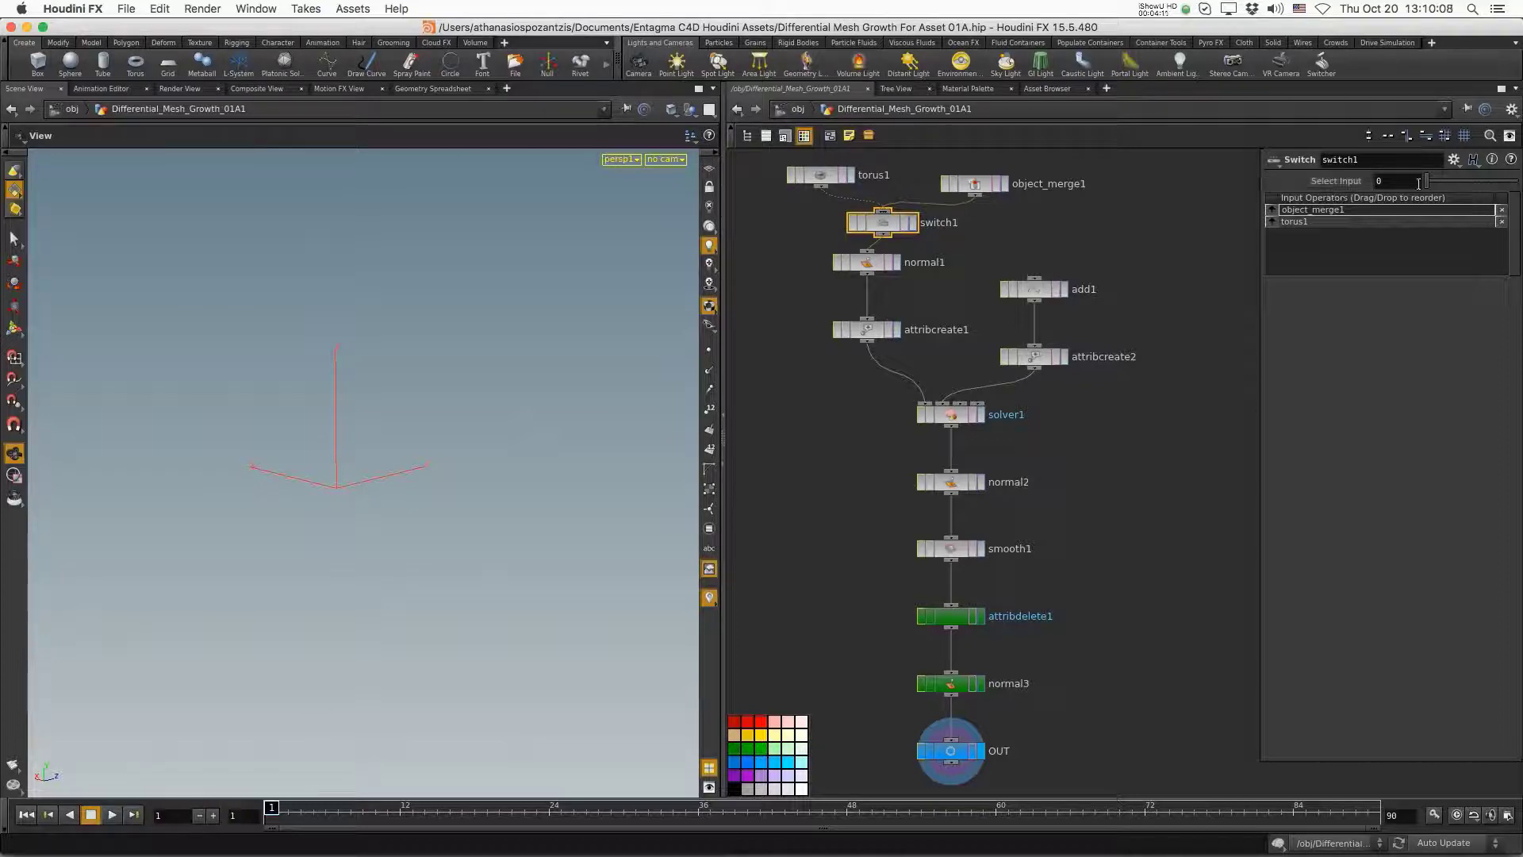
left_click_drag(1427, 183, 1427, 184)
left_click_drag(1274, 225, 1286, 212)
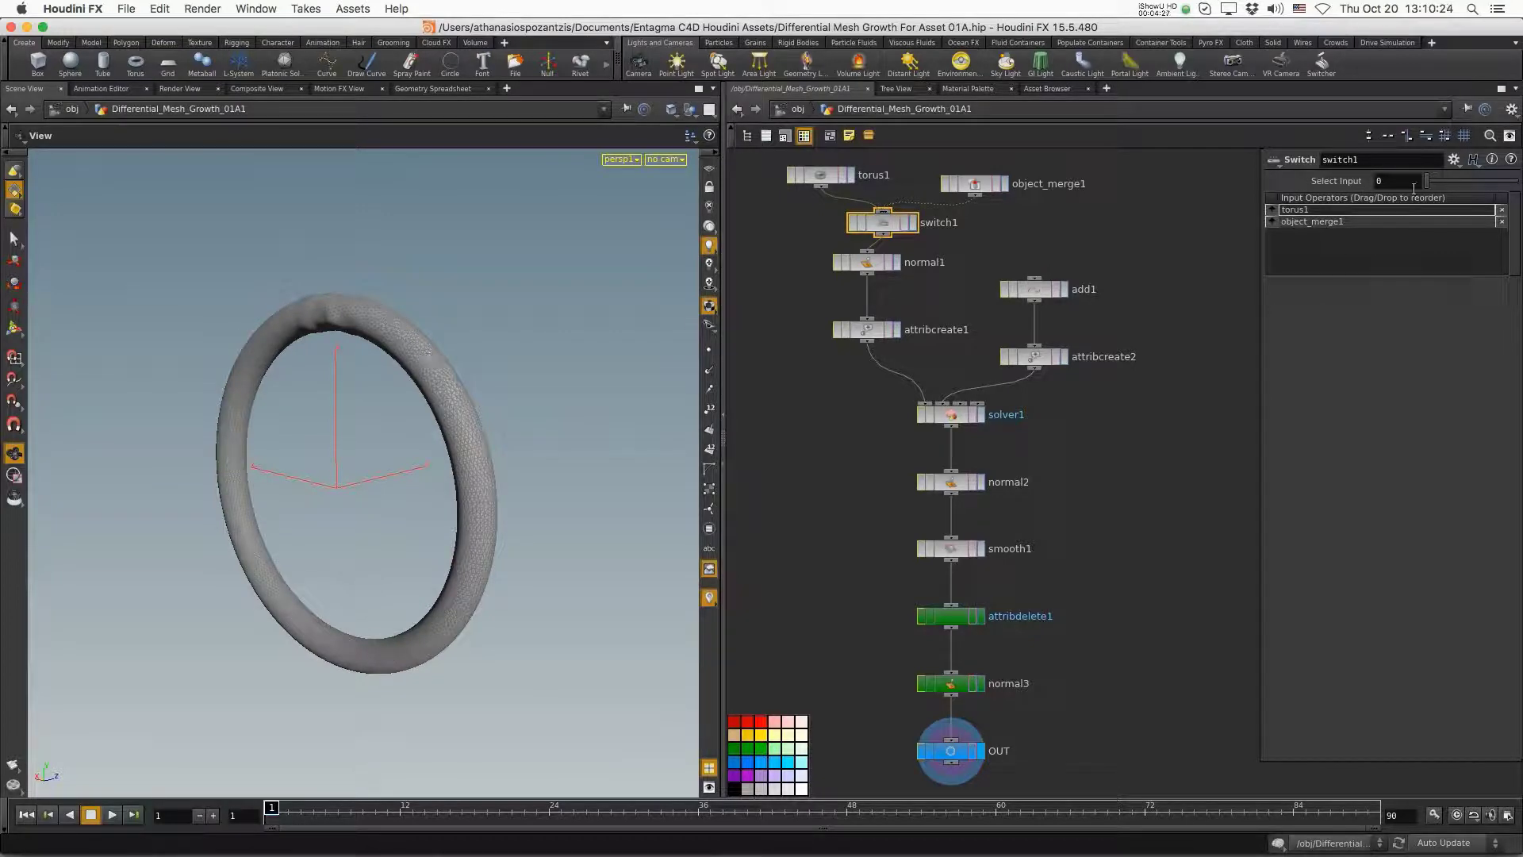
left_click_drag(1427, 183, 1434, 186)
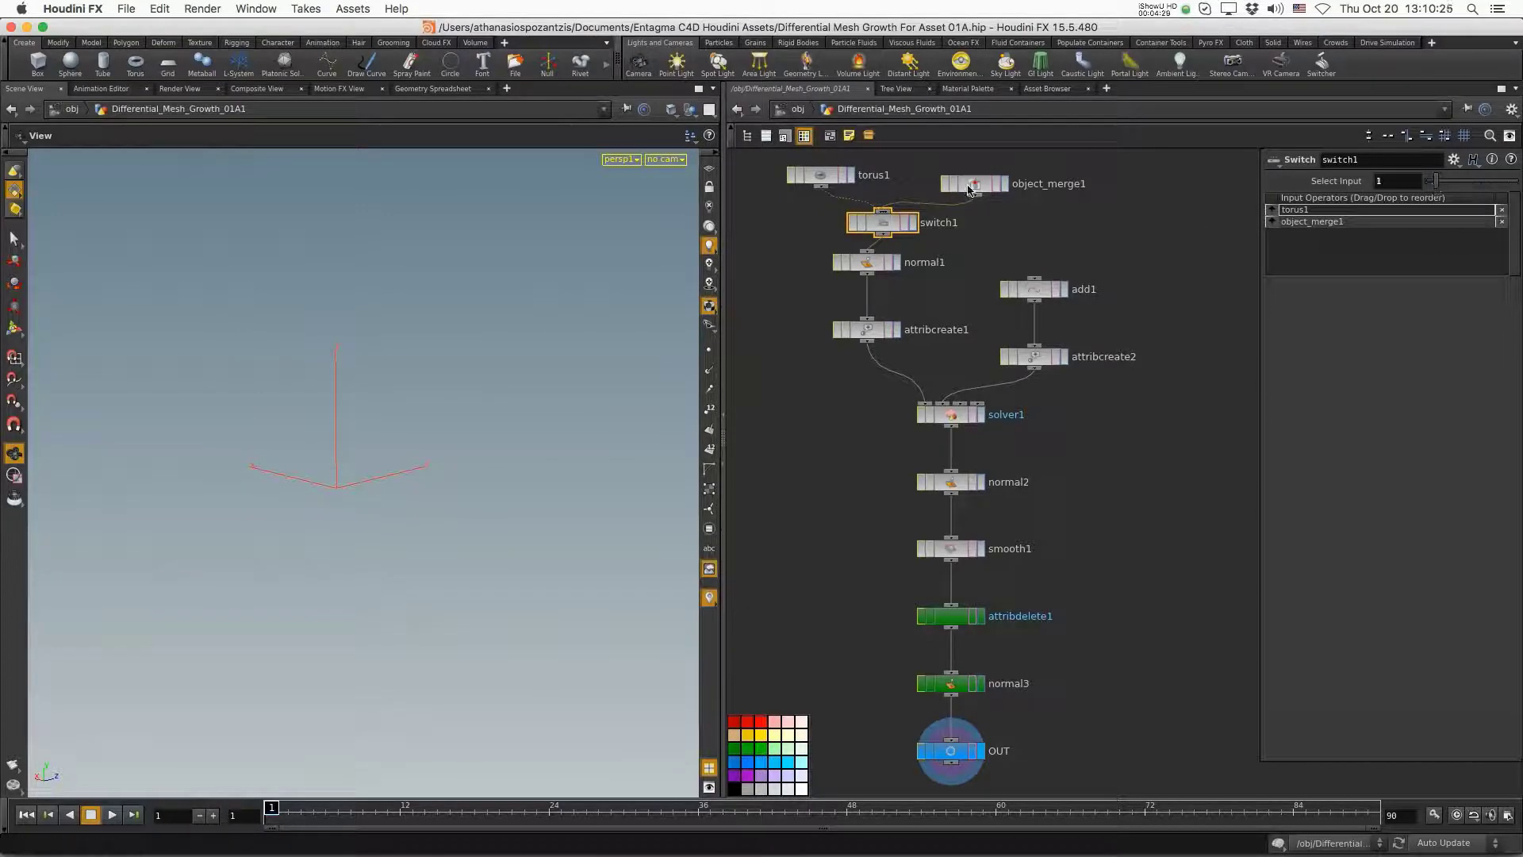
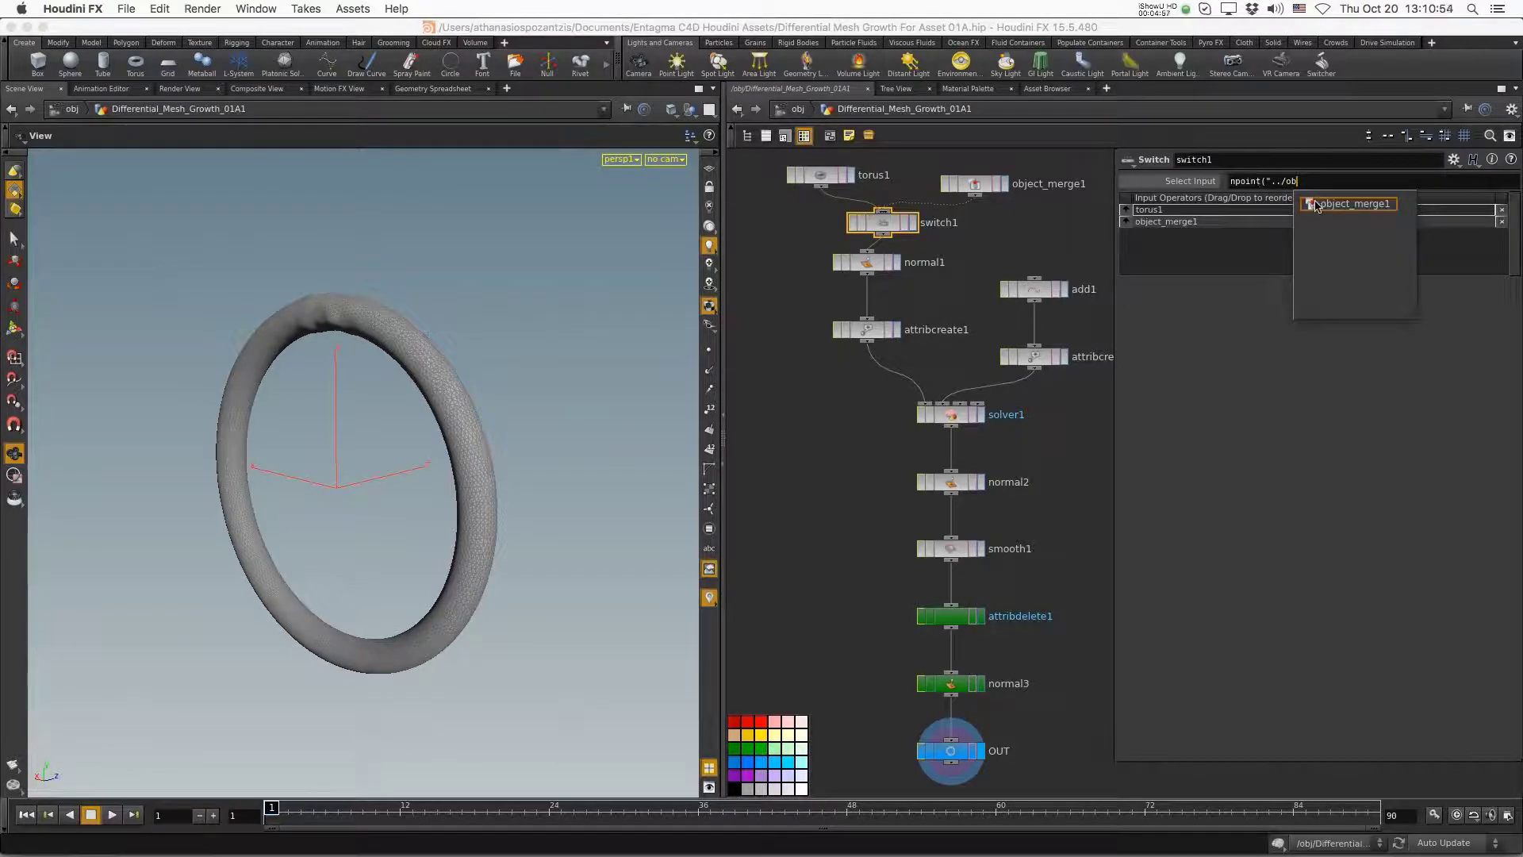
- Enter npoints("../object_merge1")>0 as switch1's Select Input expression
key("Tab")
left_click(1365, 181)
key("BackSpace")
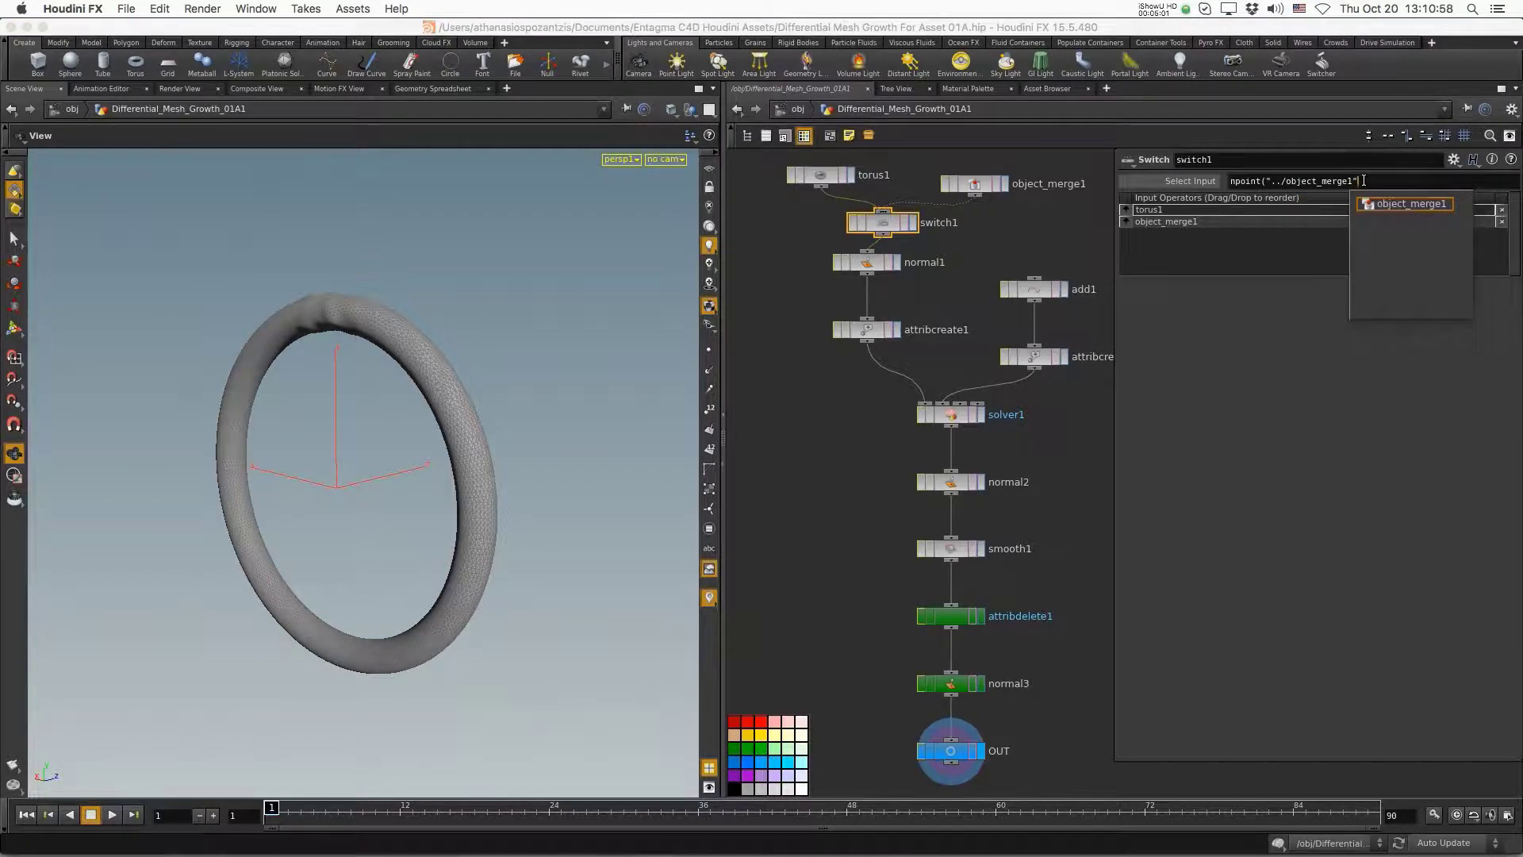
key("Escape")
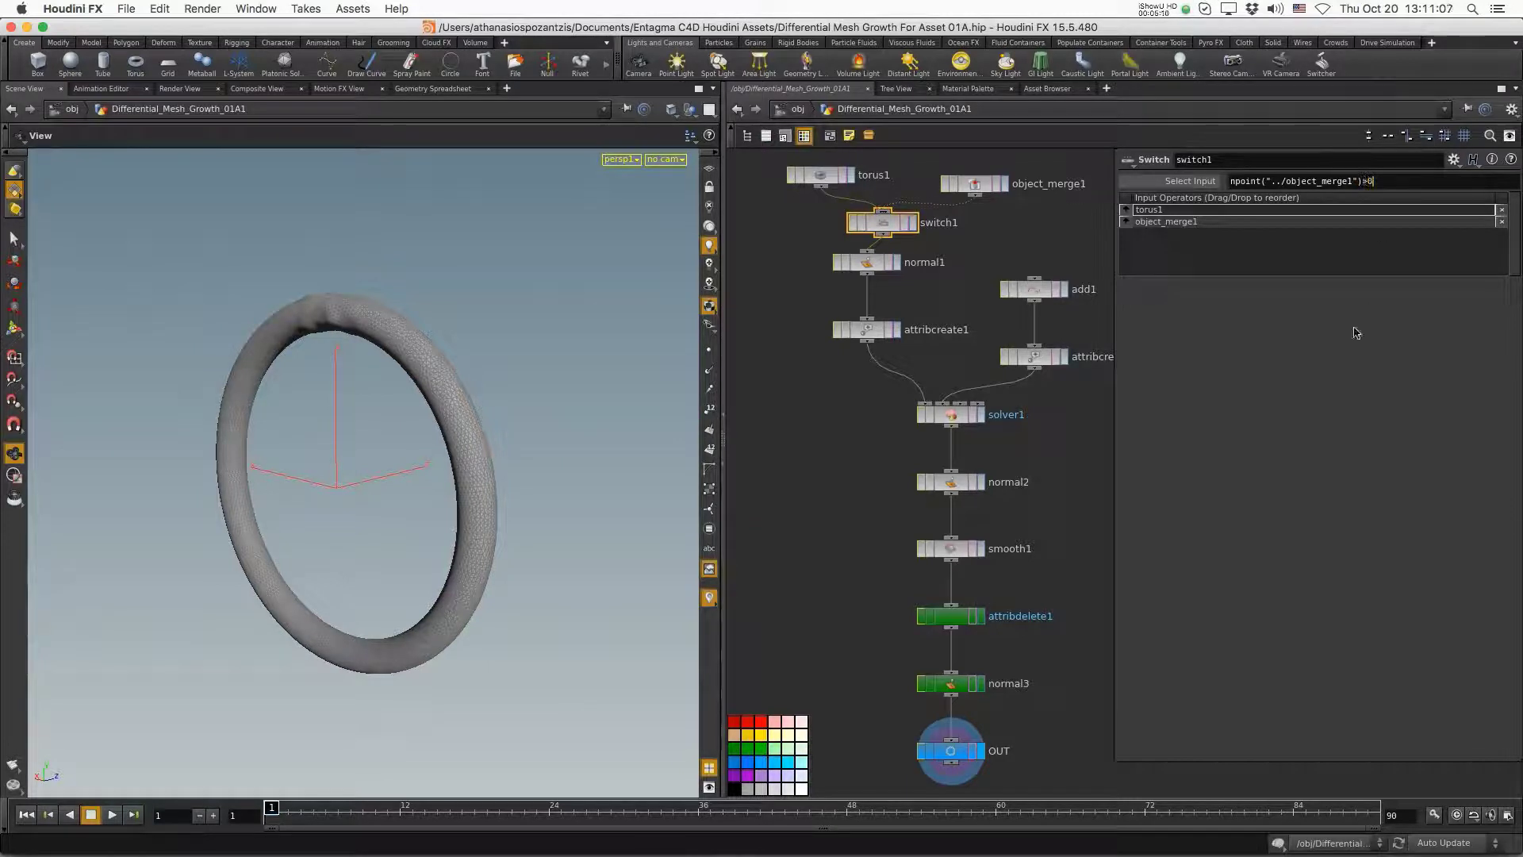
key("Return")
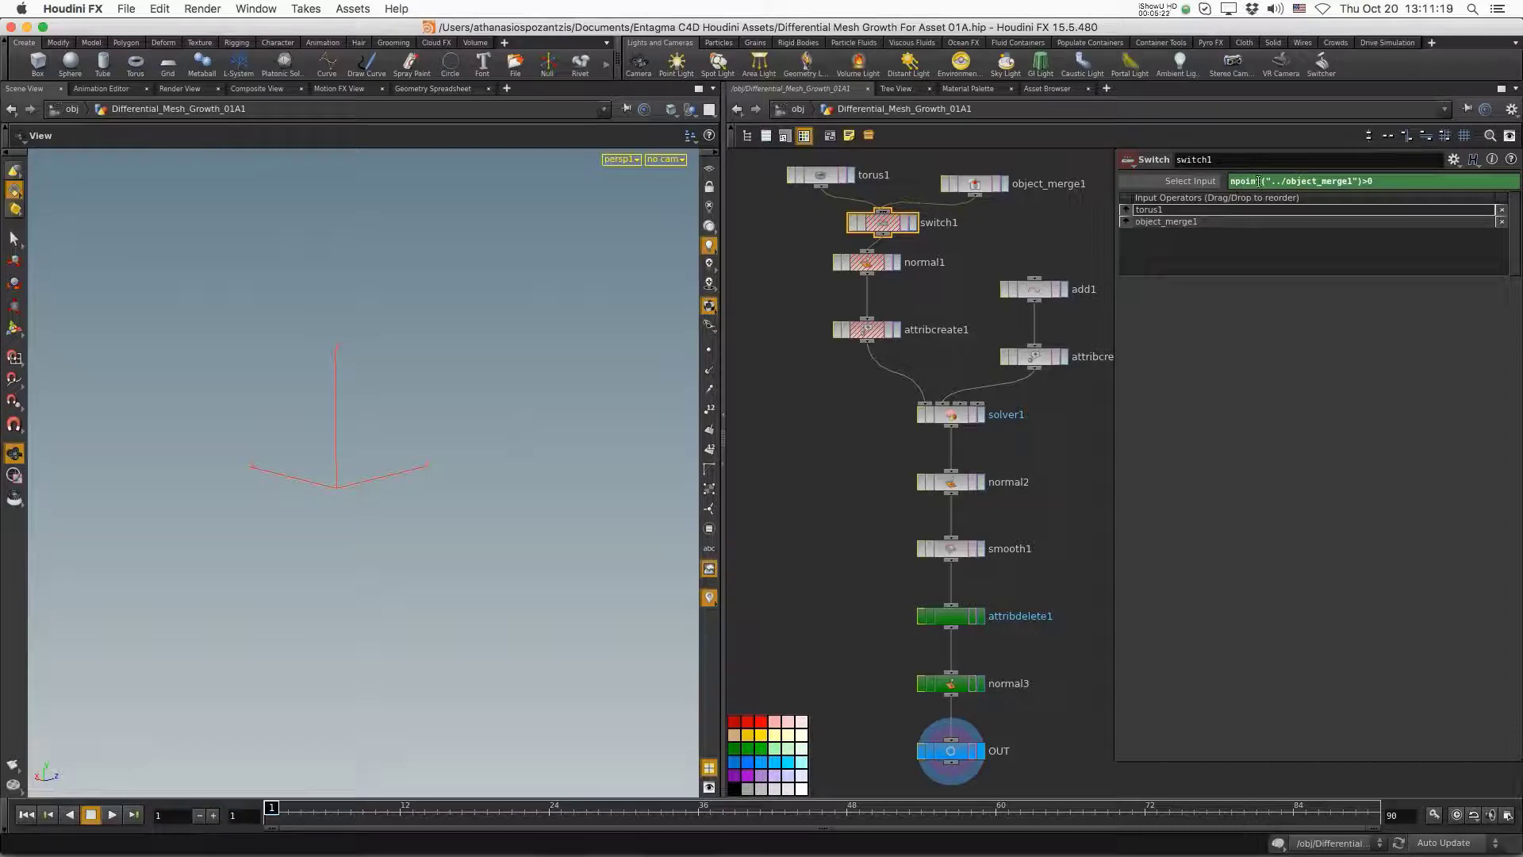
- Complete and commit the npoints expression, then select object_merge1 to view its parameters
type("s")
key("Return")
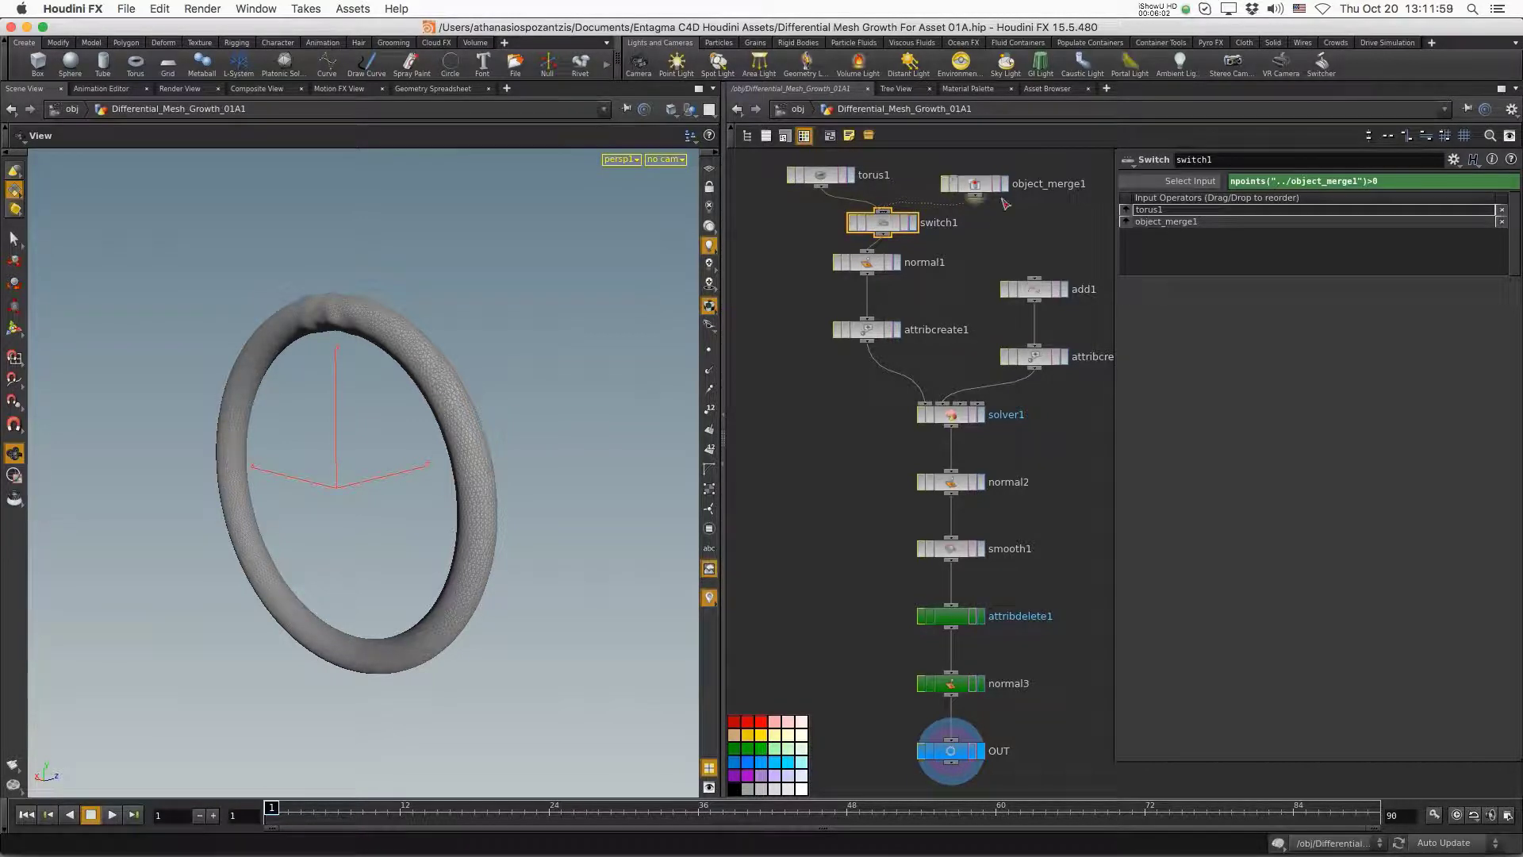
left_click(976, 186)
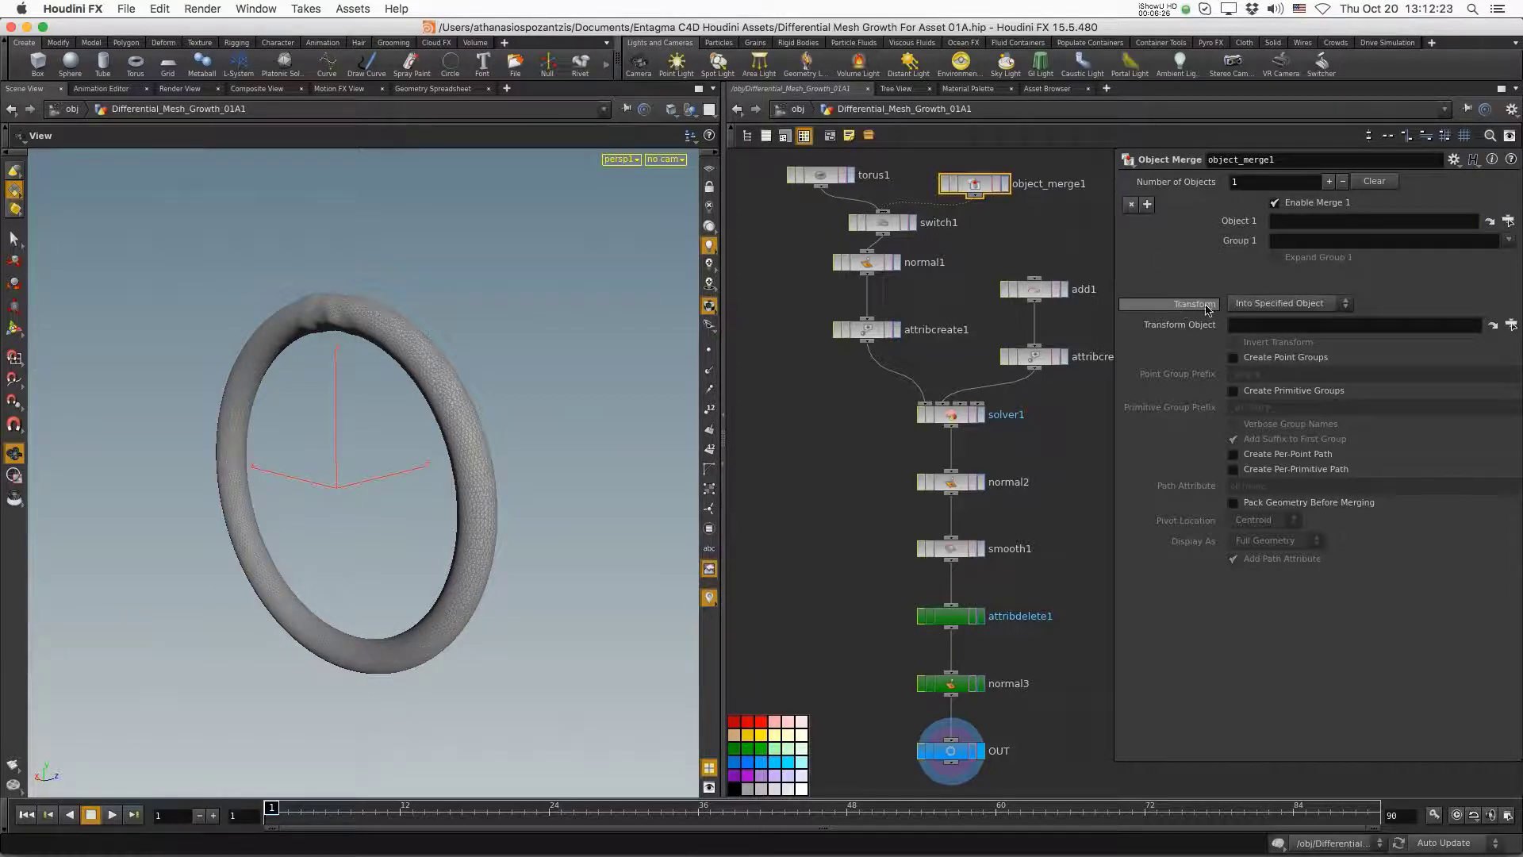
- Set object_merge1's Transform to Into This Object and nudge add1 slightly higher
left_click(1255, 306)
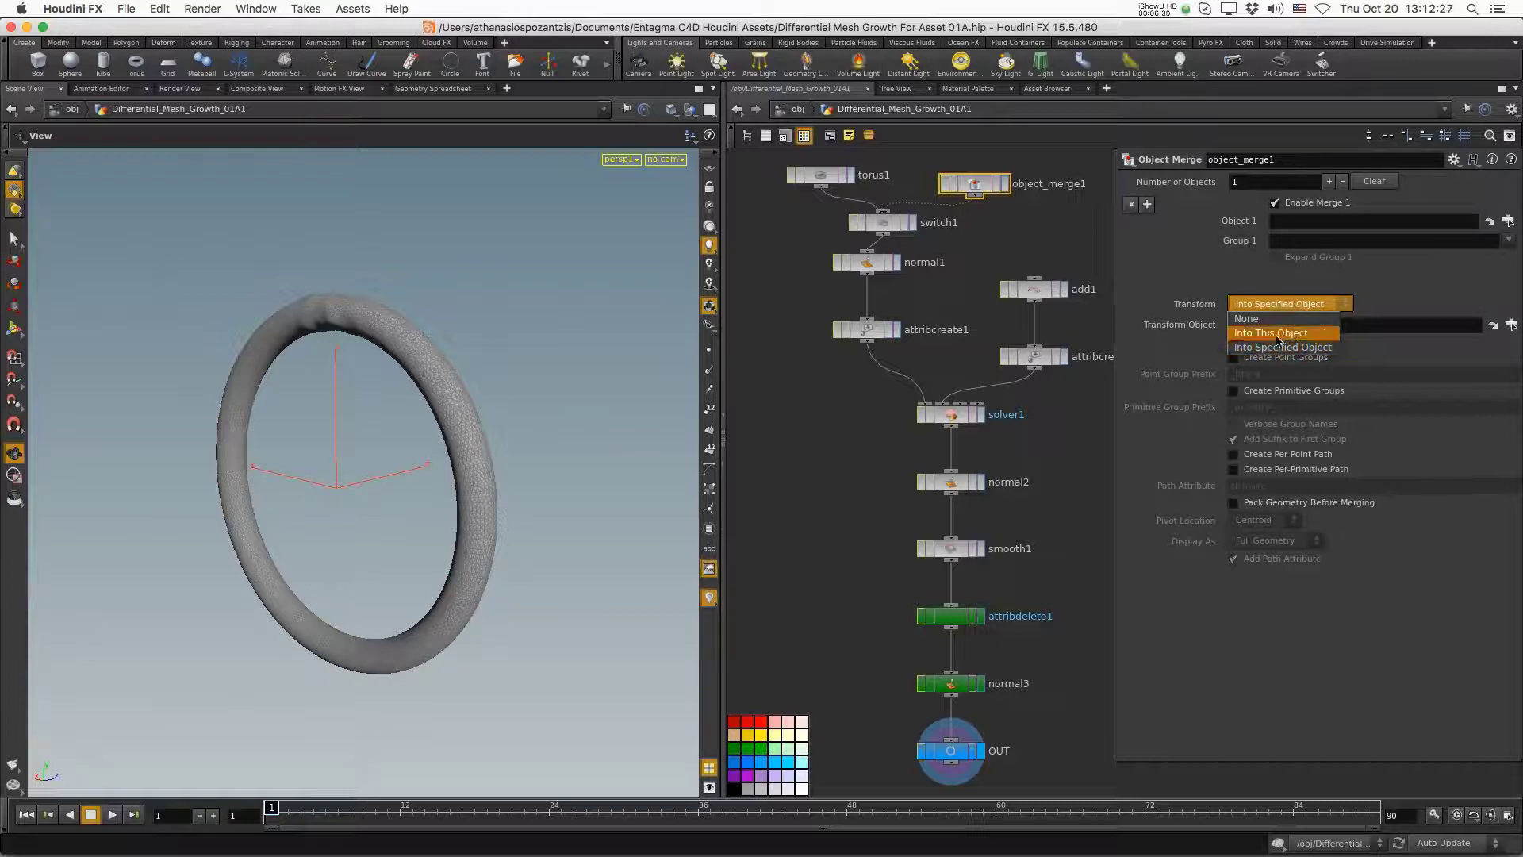
left_click(1435, 306)
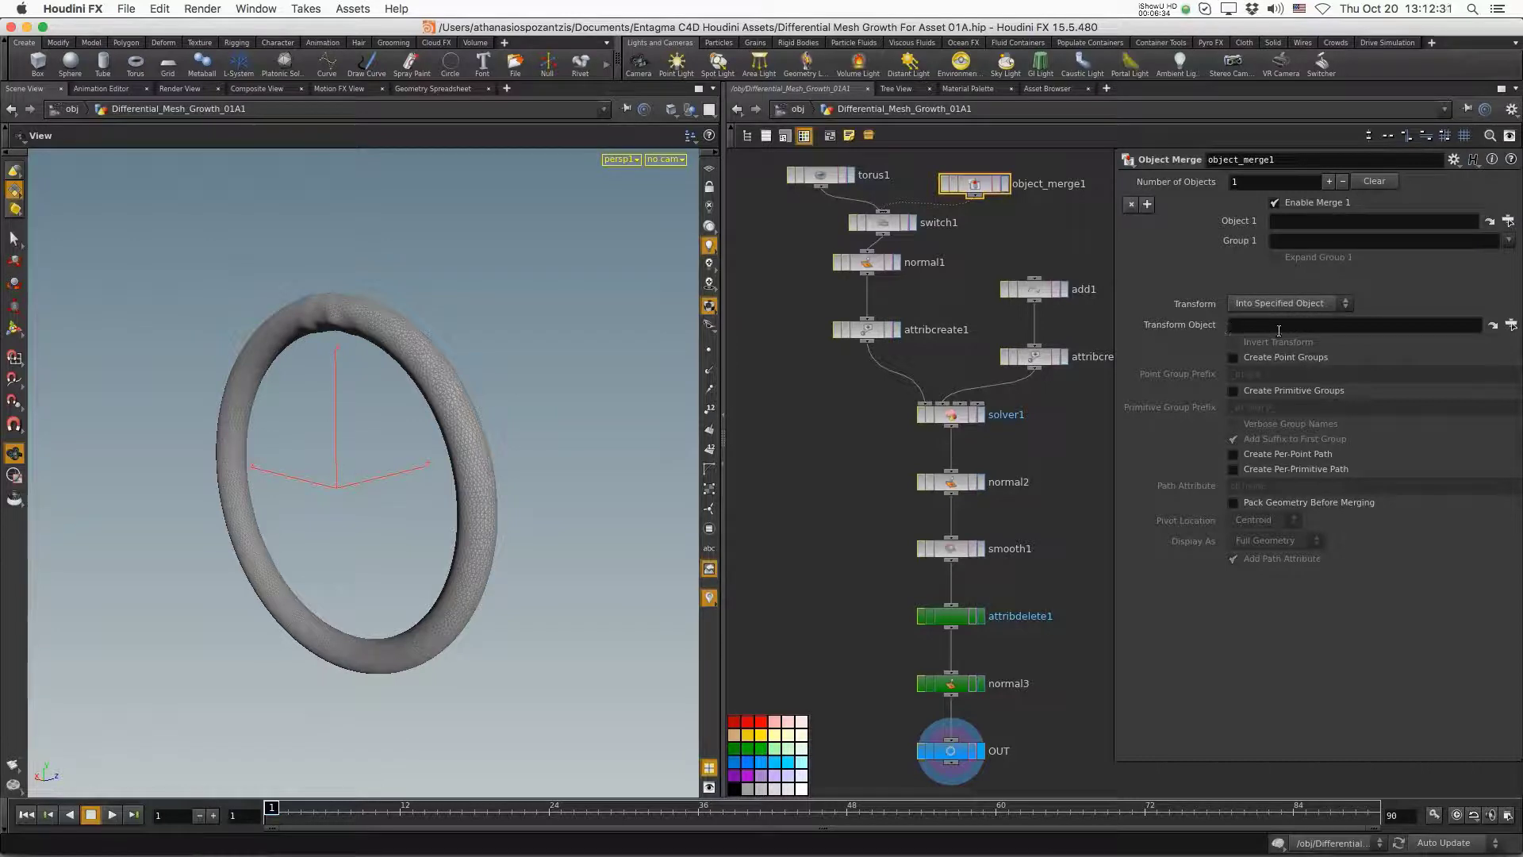
left_click(1309, 306)
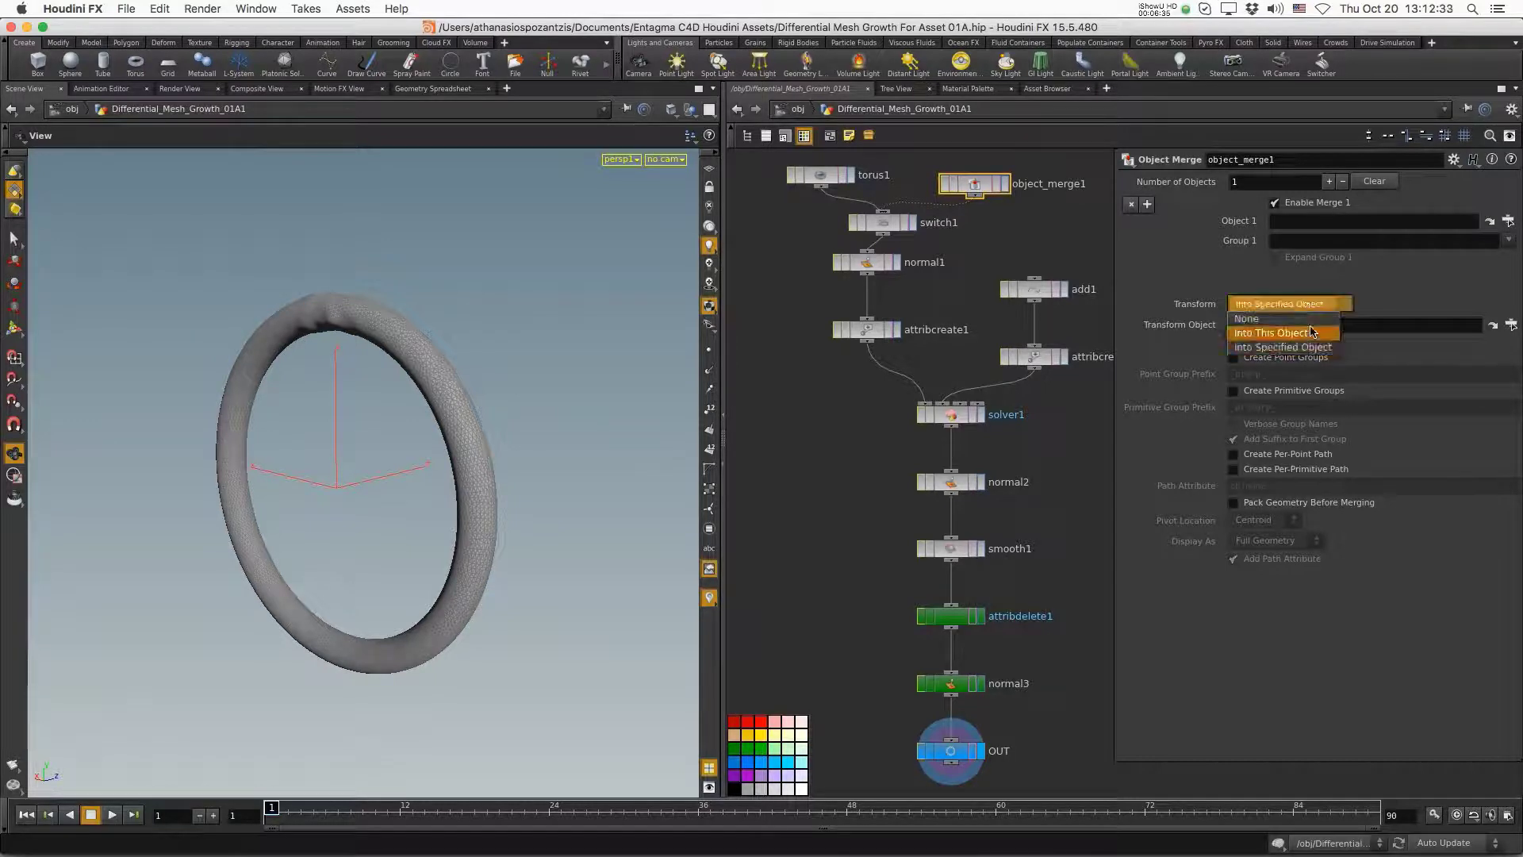
left_click(1311, 336)
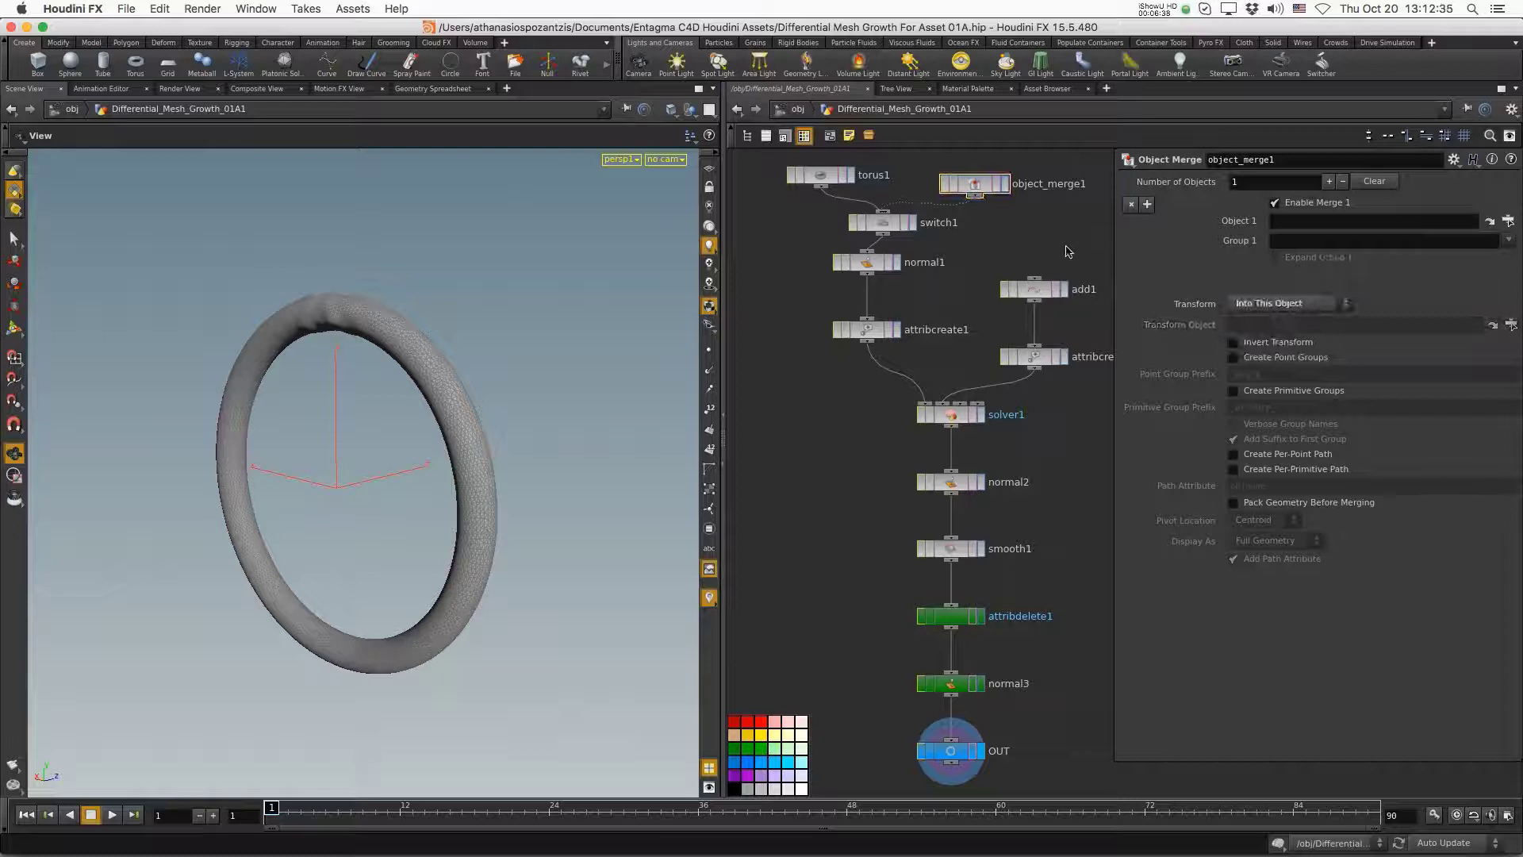
left_click_drag(1116, 252, 1234, 254)
left_click_drag(1046, 294, 1046, 263)
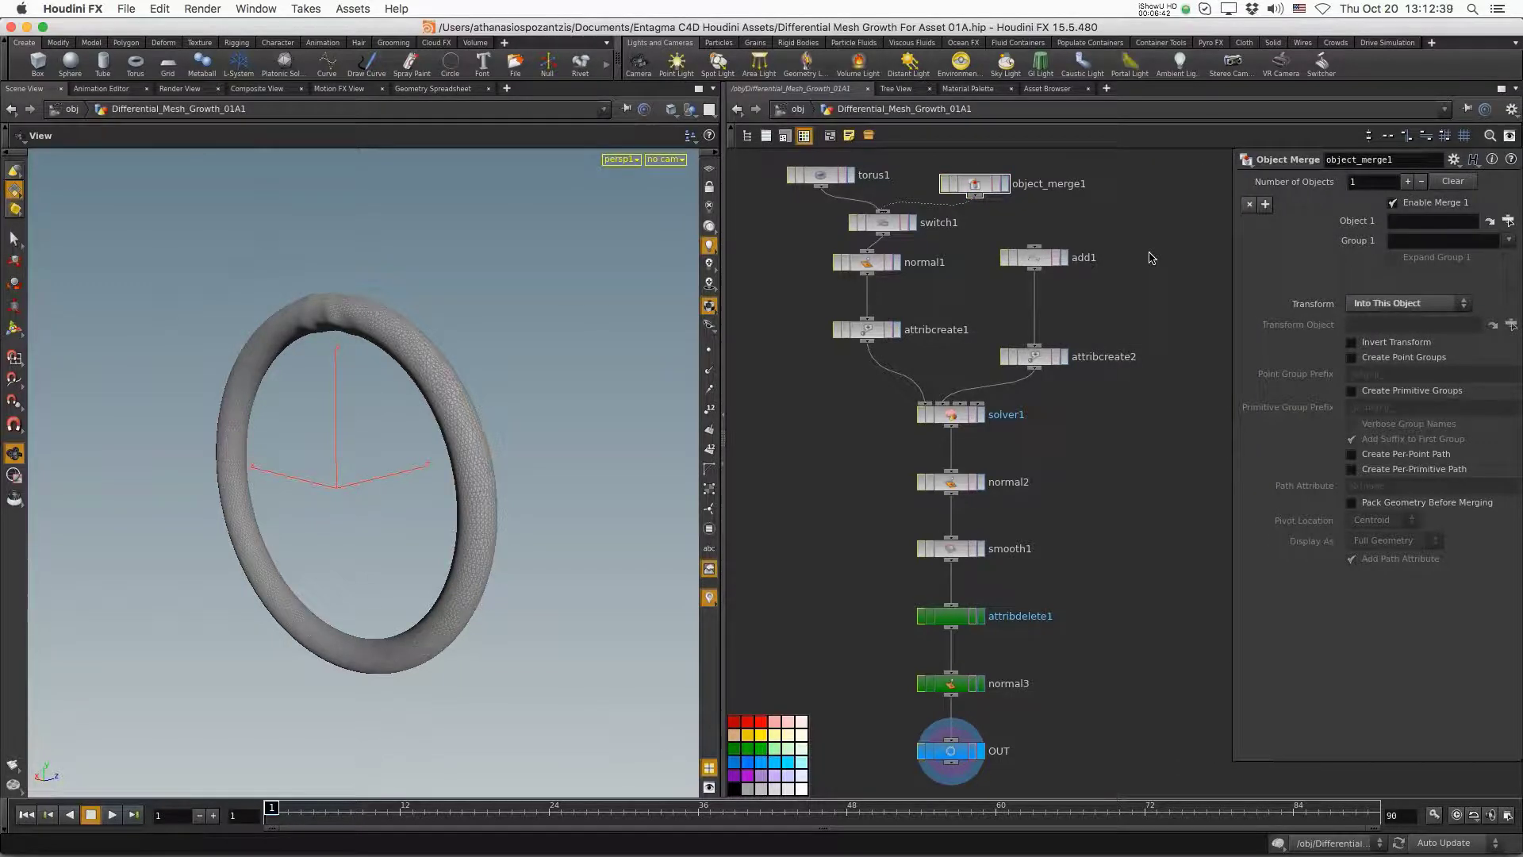
key("Tab")
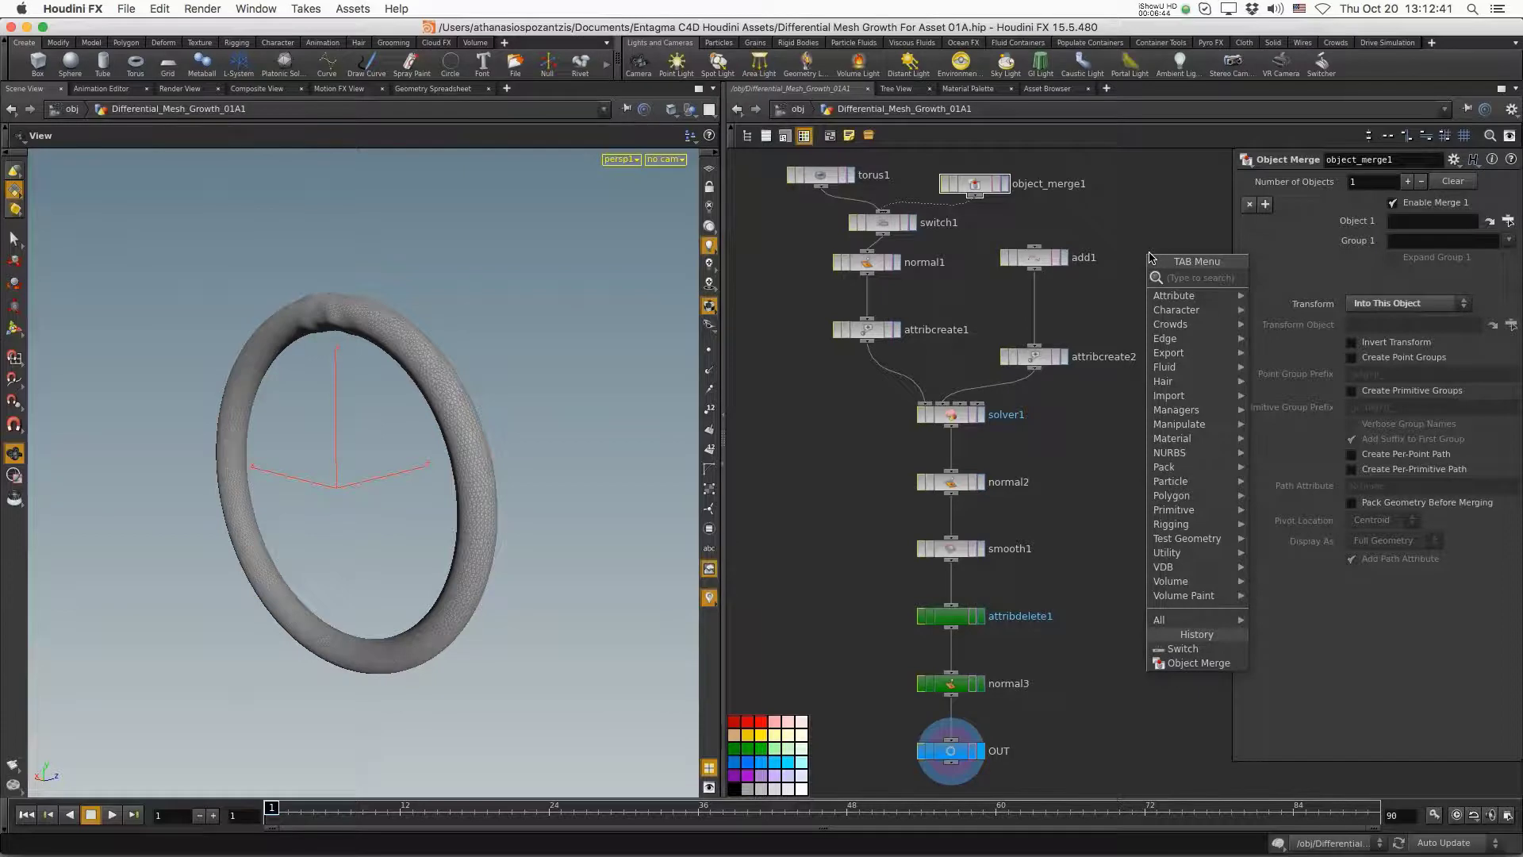
type("object")
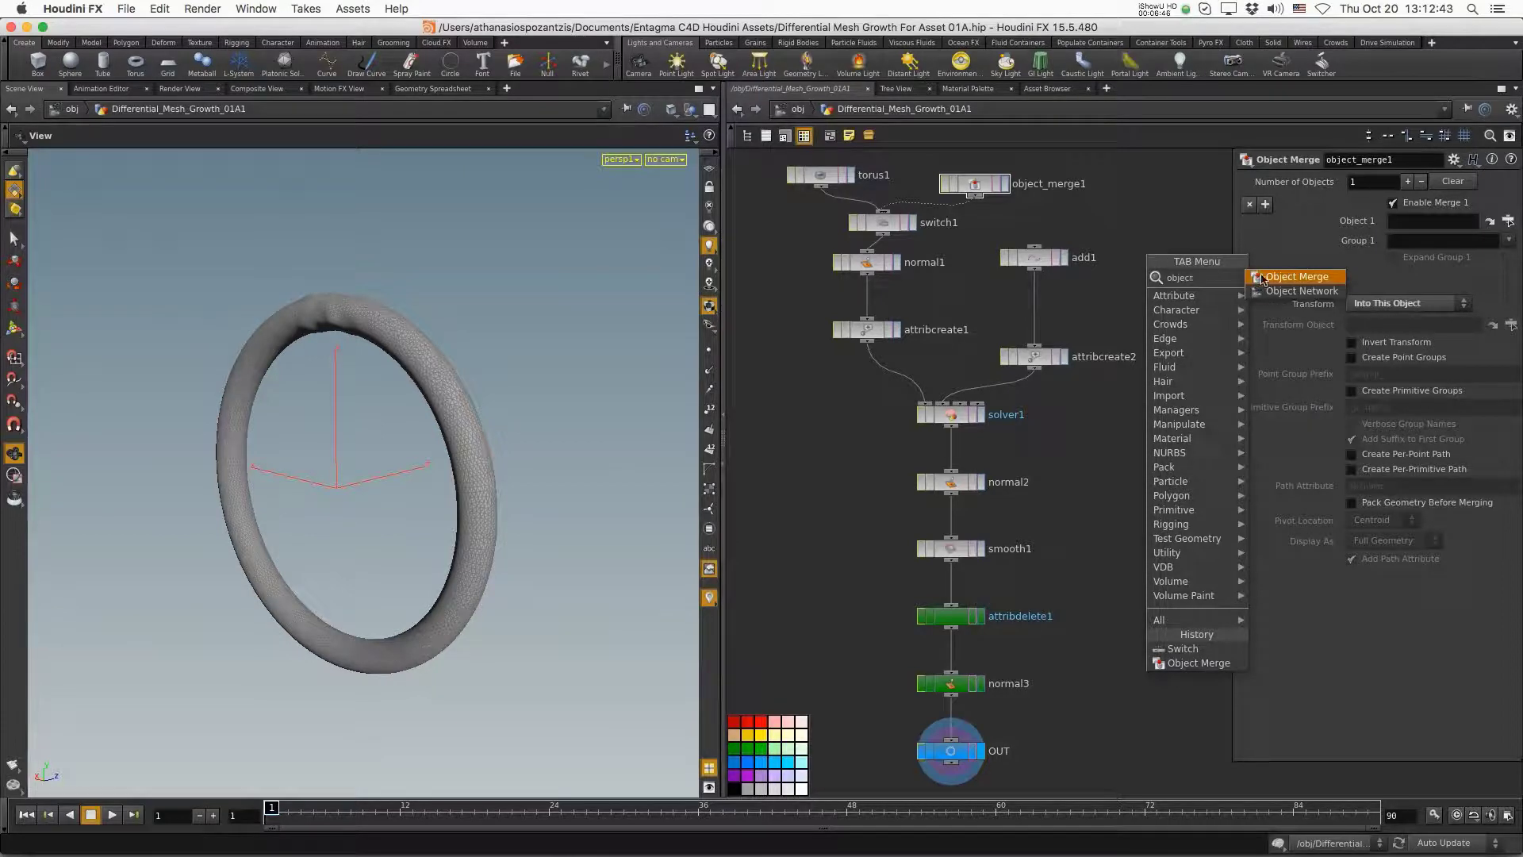
left_click(1264, 279)
left_click(1158, 232)
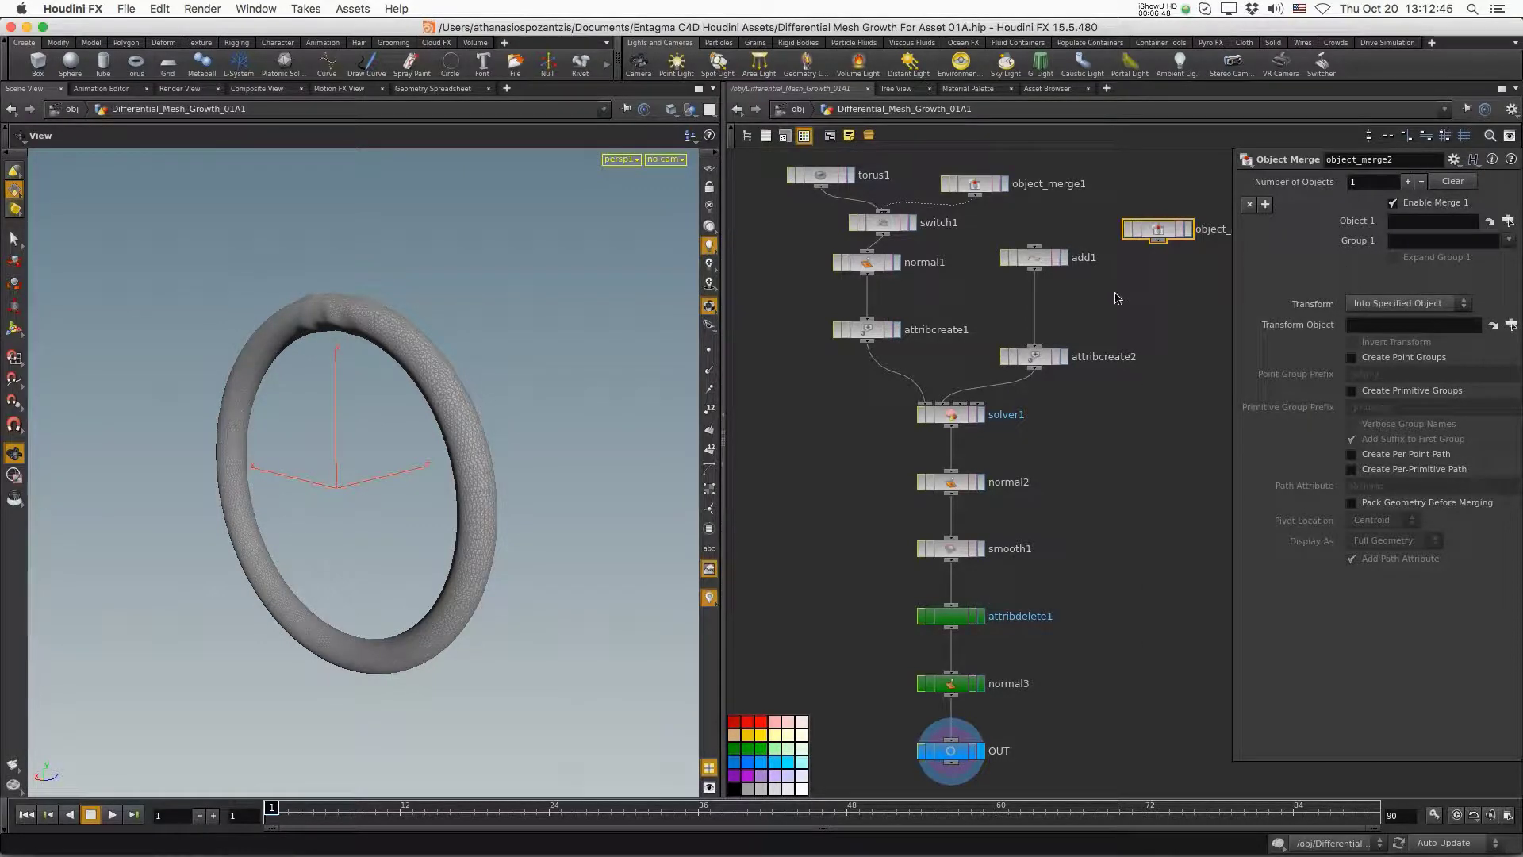
key("Tab")
type("sw")
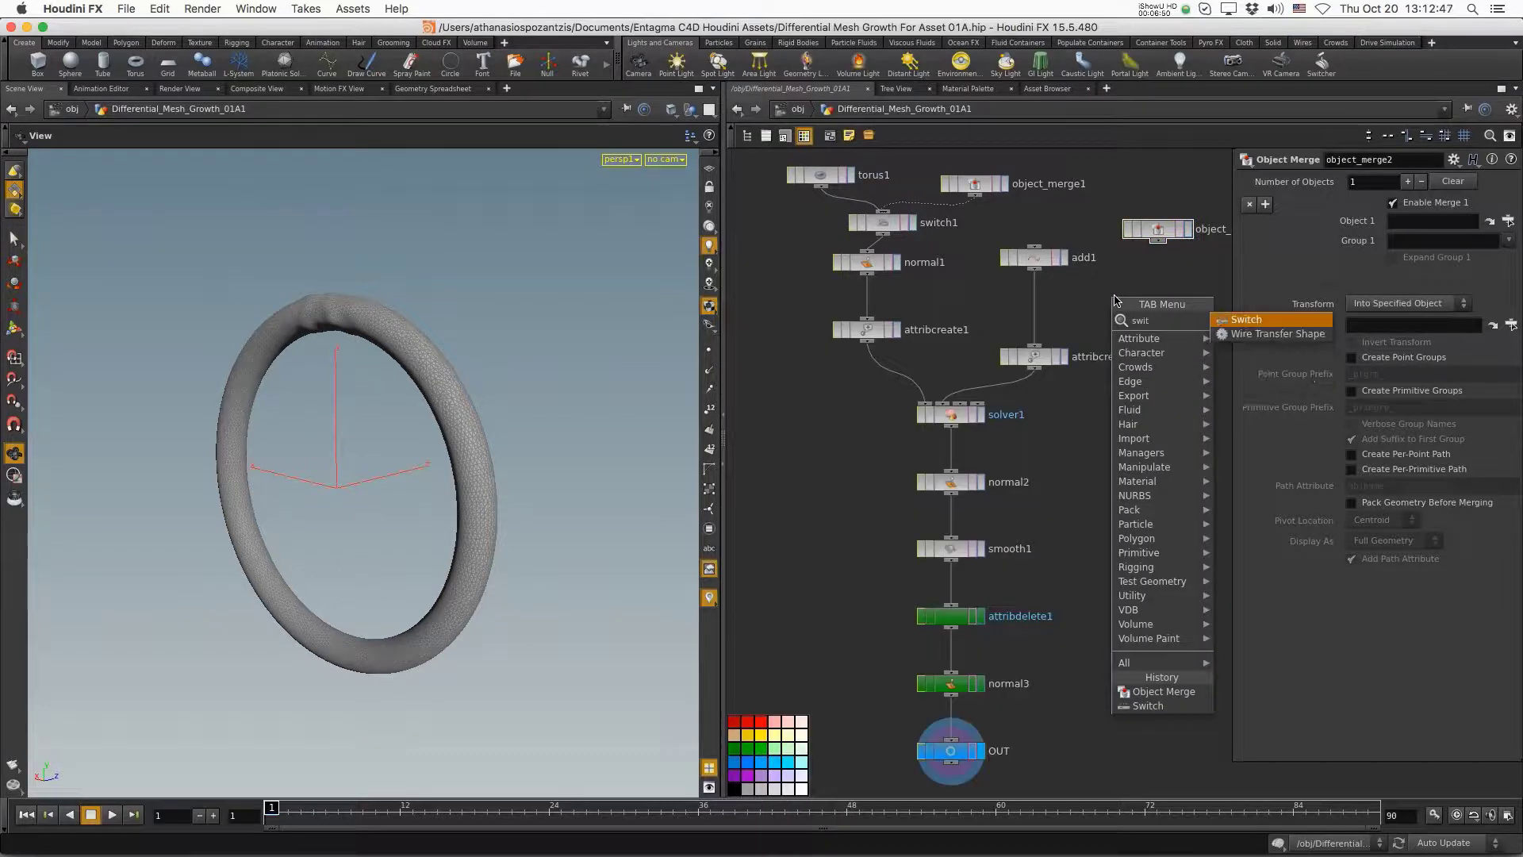
left_click(1246, 333)
left_click(1092, 306)
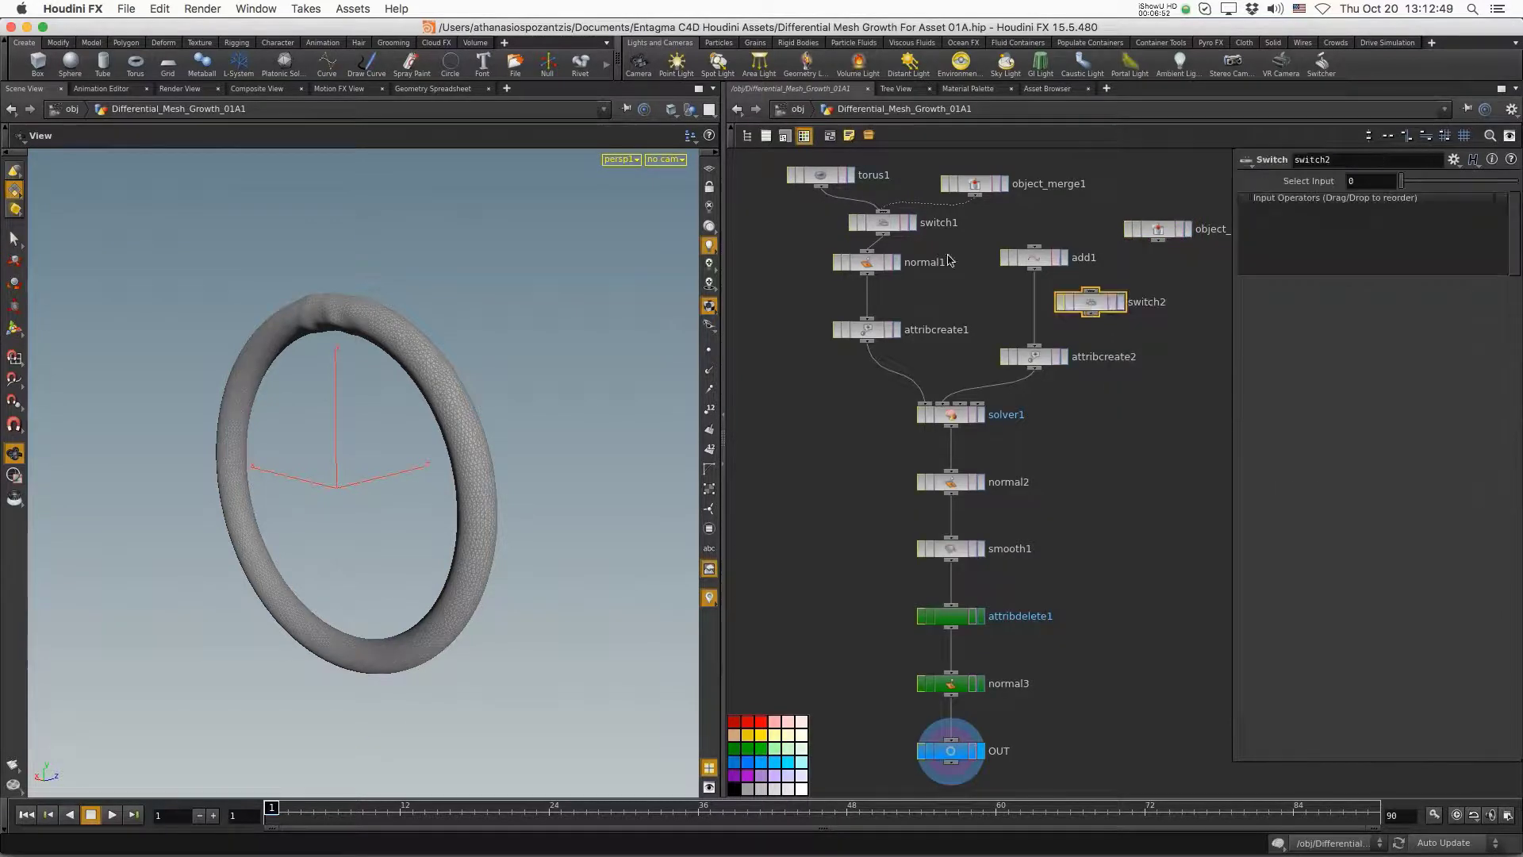
left_click(881, 225)
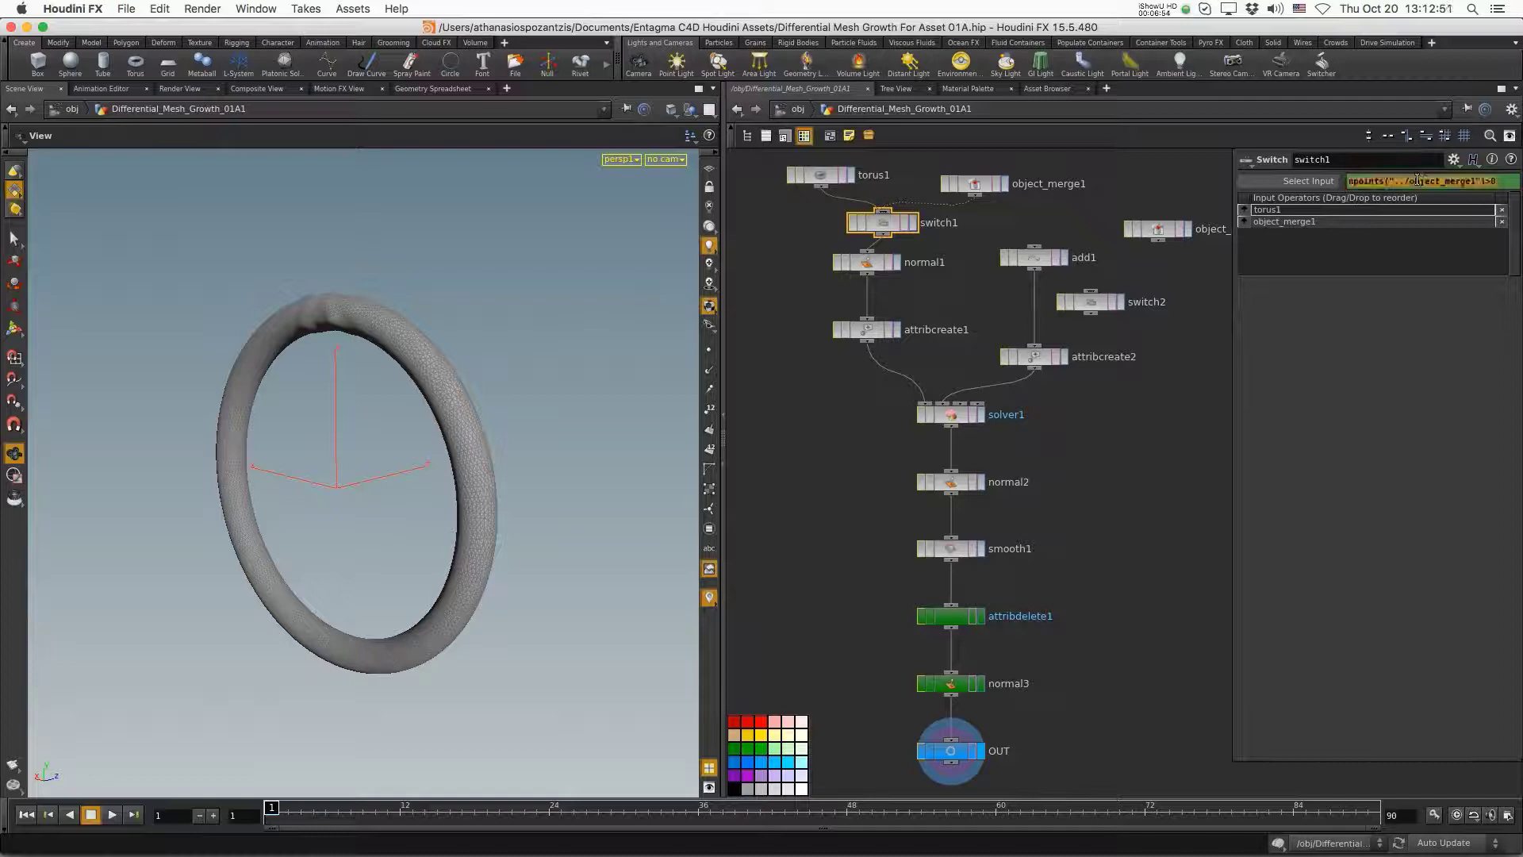
left_click(1098, 304)
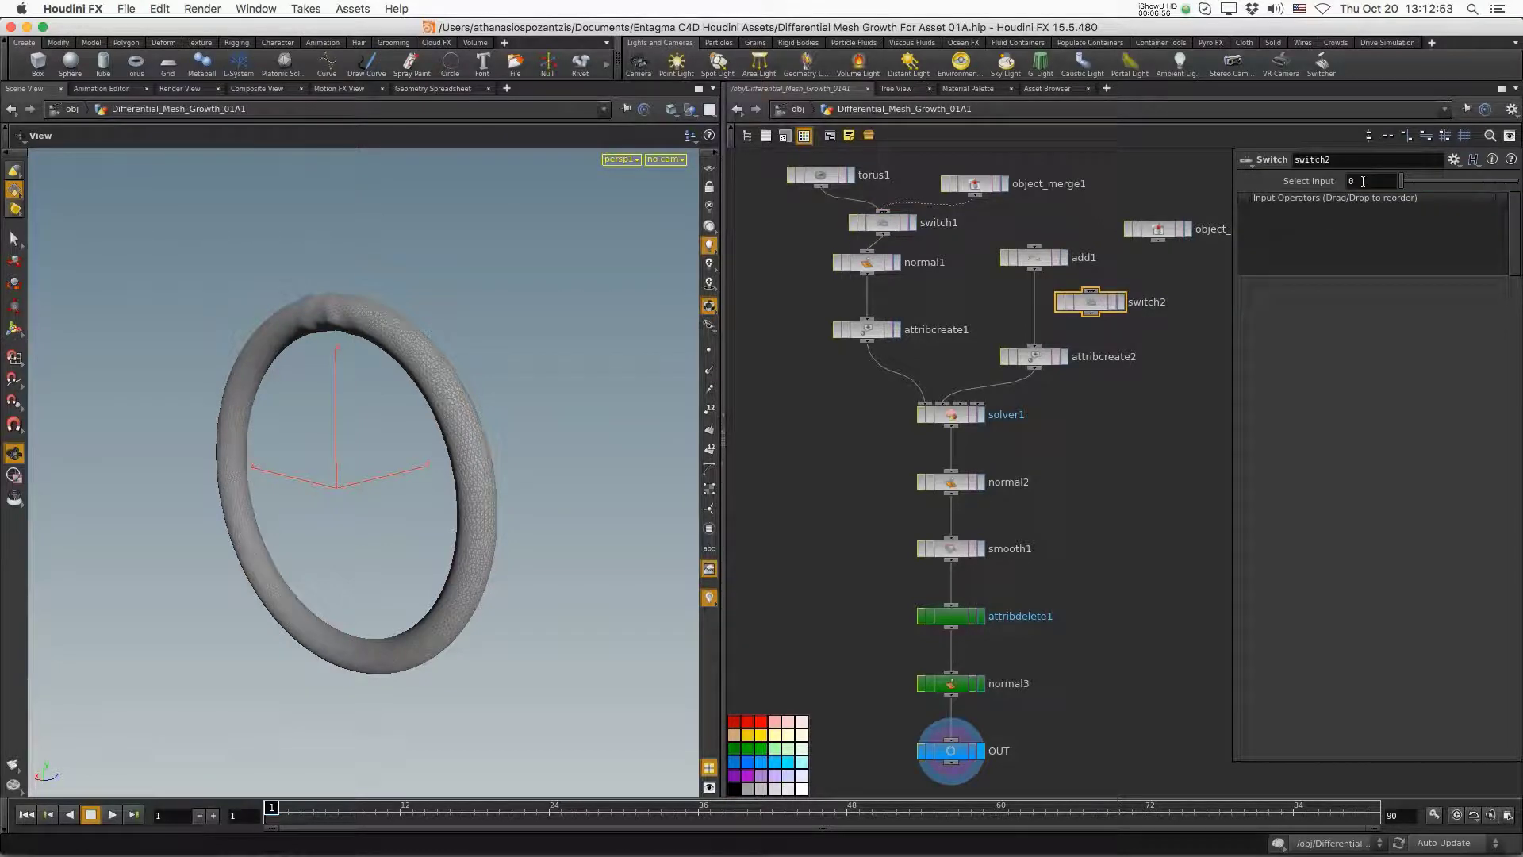
type("npoints(\"../object_merge1\")>0")
key("Return")
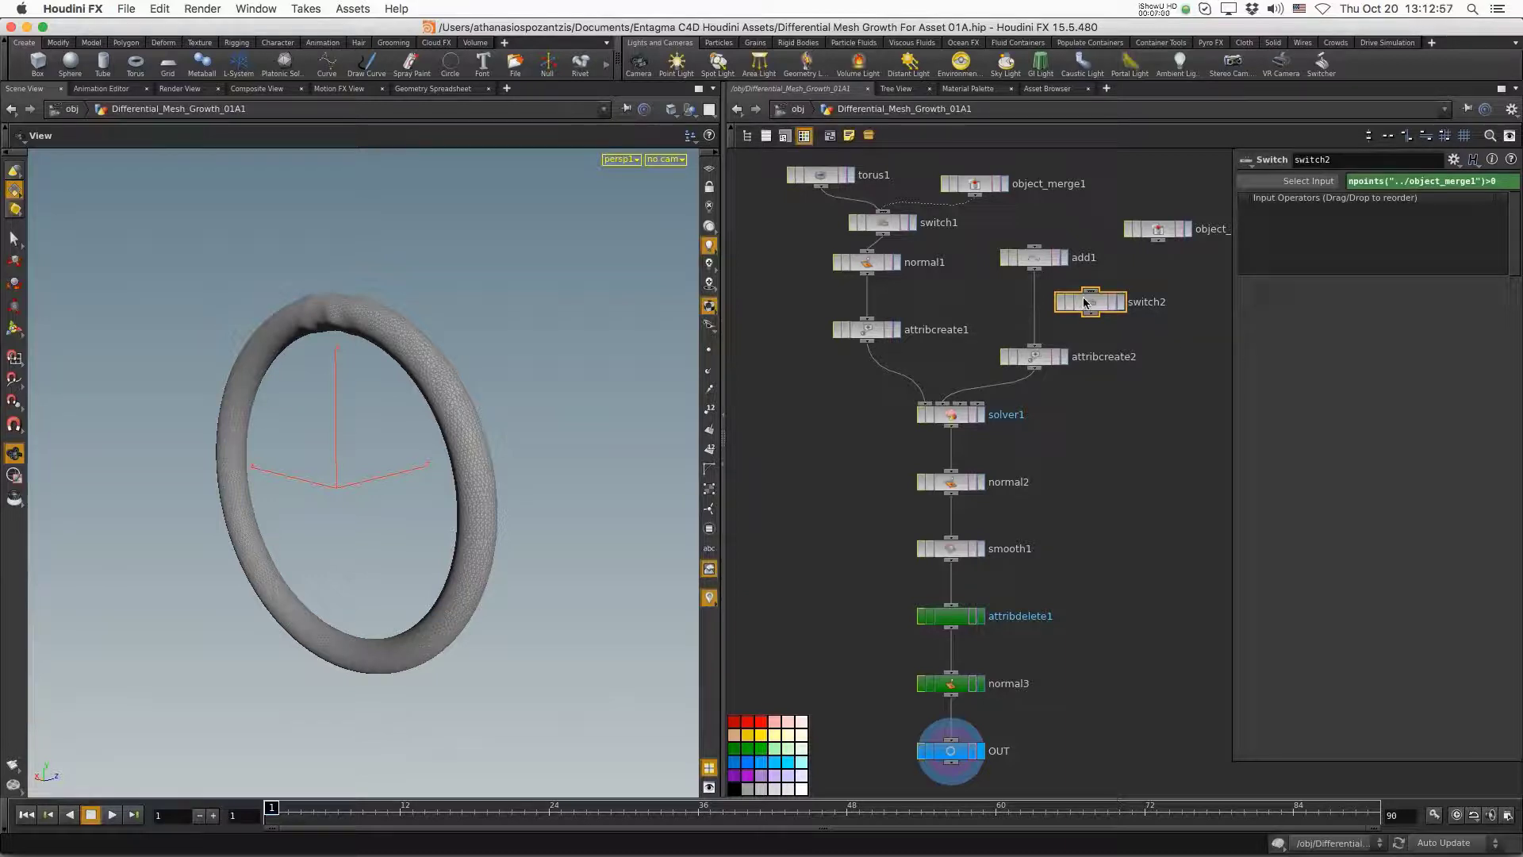
left_click(1159, 230)
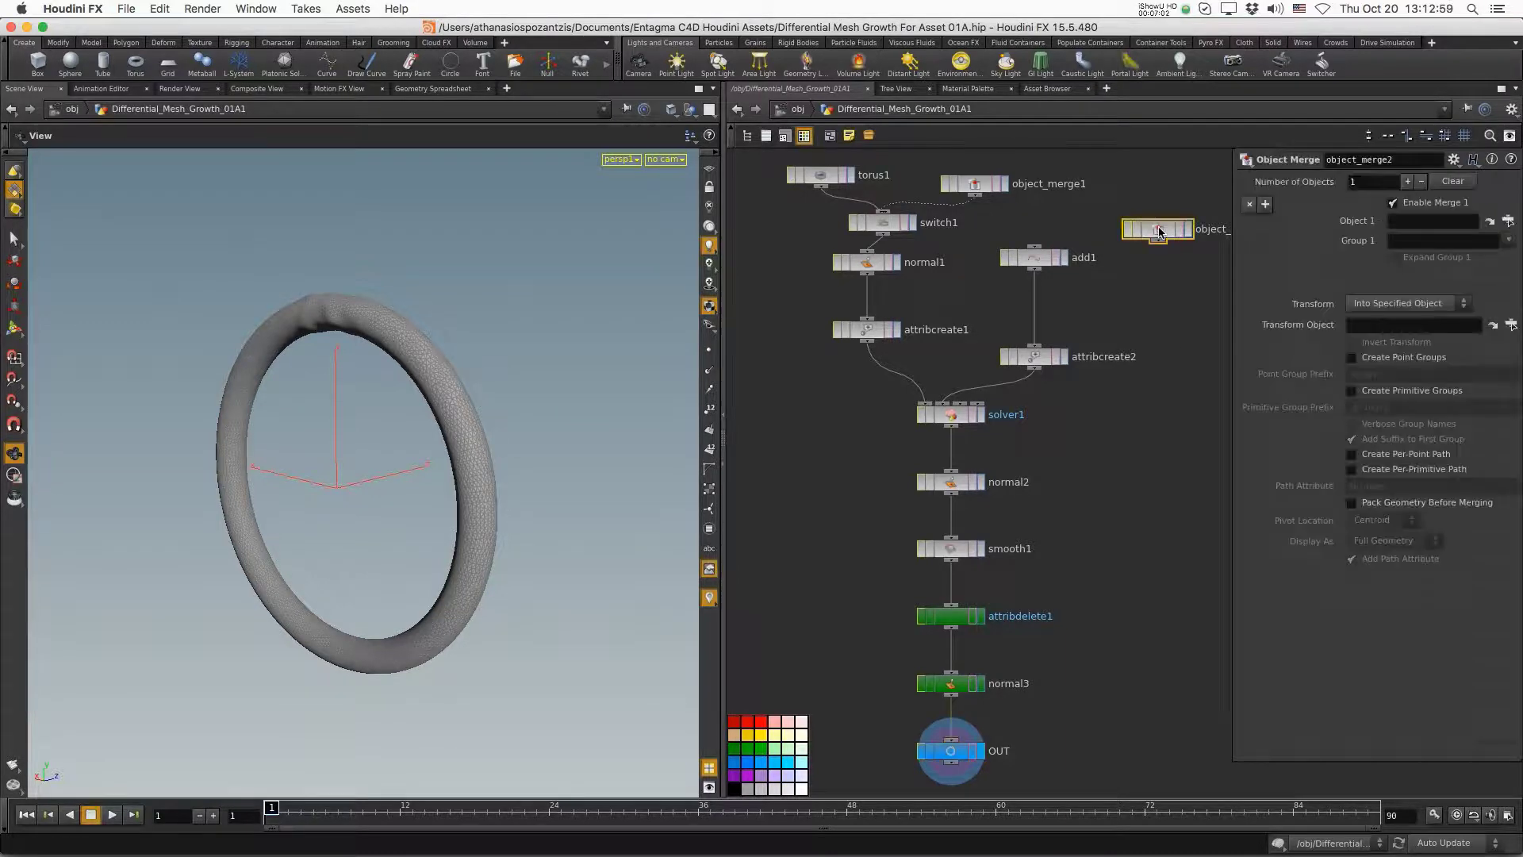
key("Delete")
left_click(885, 226)
left_click(970, 187, "shift")
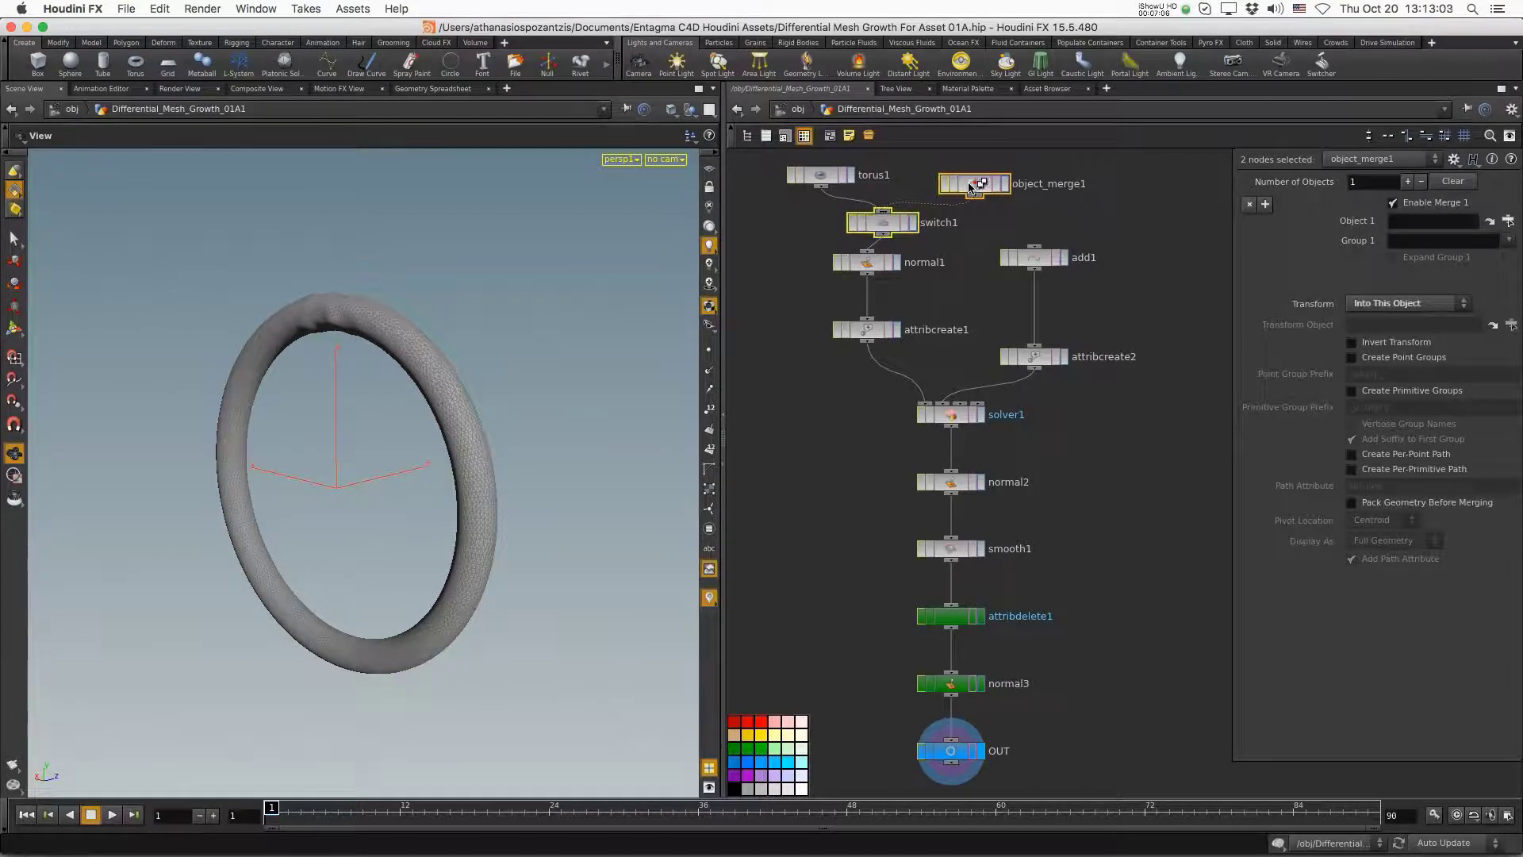
- Duplicate object_merge1 and switch1, making add1 switch2's first input and feeding attribcreate2
key("ctrl+c")
key("ctrl+v")
left_click_drag(1021, 274, 1106, 315)
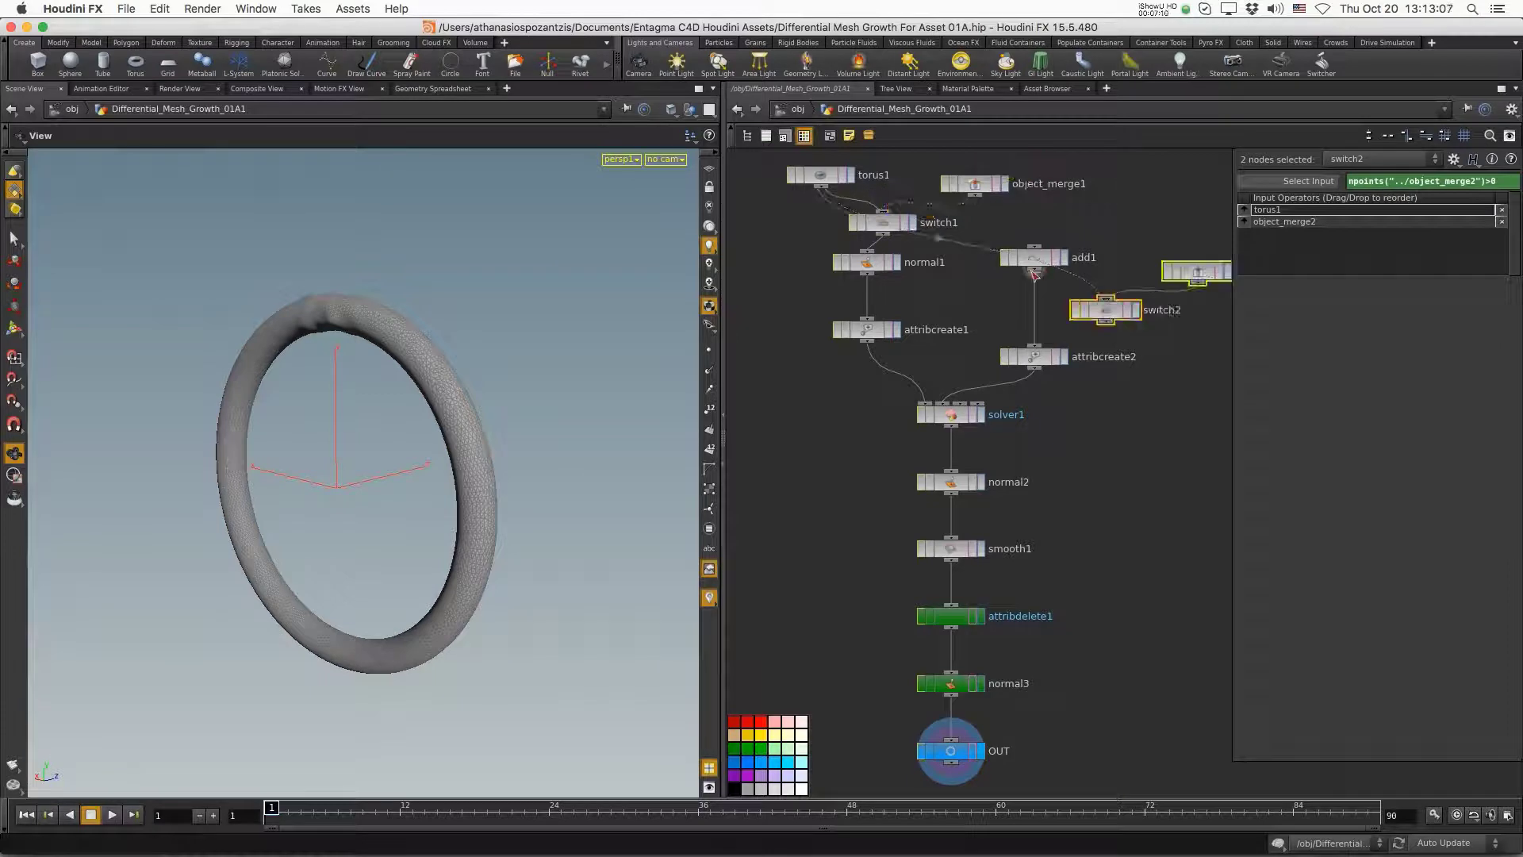
right_click(991, 257)
left_click(1001, 271)
left_click_drag(1101, 302, 1104, 302)
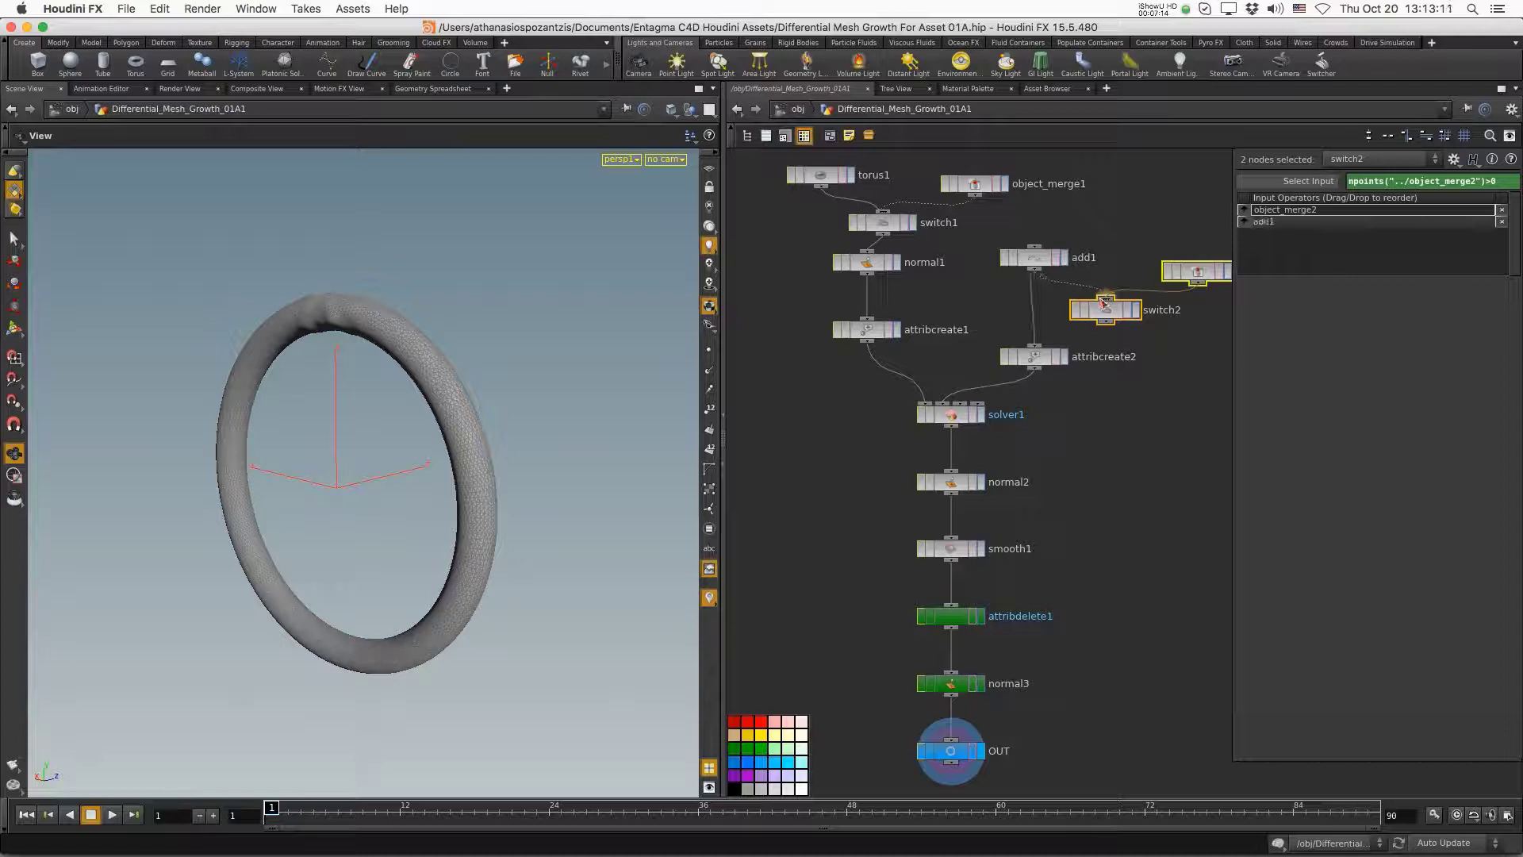
left_click_drag(1264, 228, 1264, 208)
left_click_drag(1113, 330, 1063, 317)
- Rearrange switch2, object_merge2 and add1 into a tidy layout
left_click_drag(1156, 277, 1147, 275)
left_click(1177, 350)
left_click_drag(1037, 262, 1016, 256)
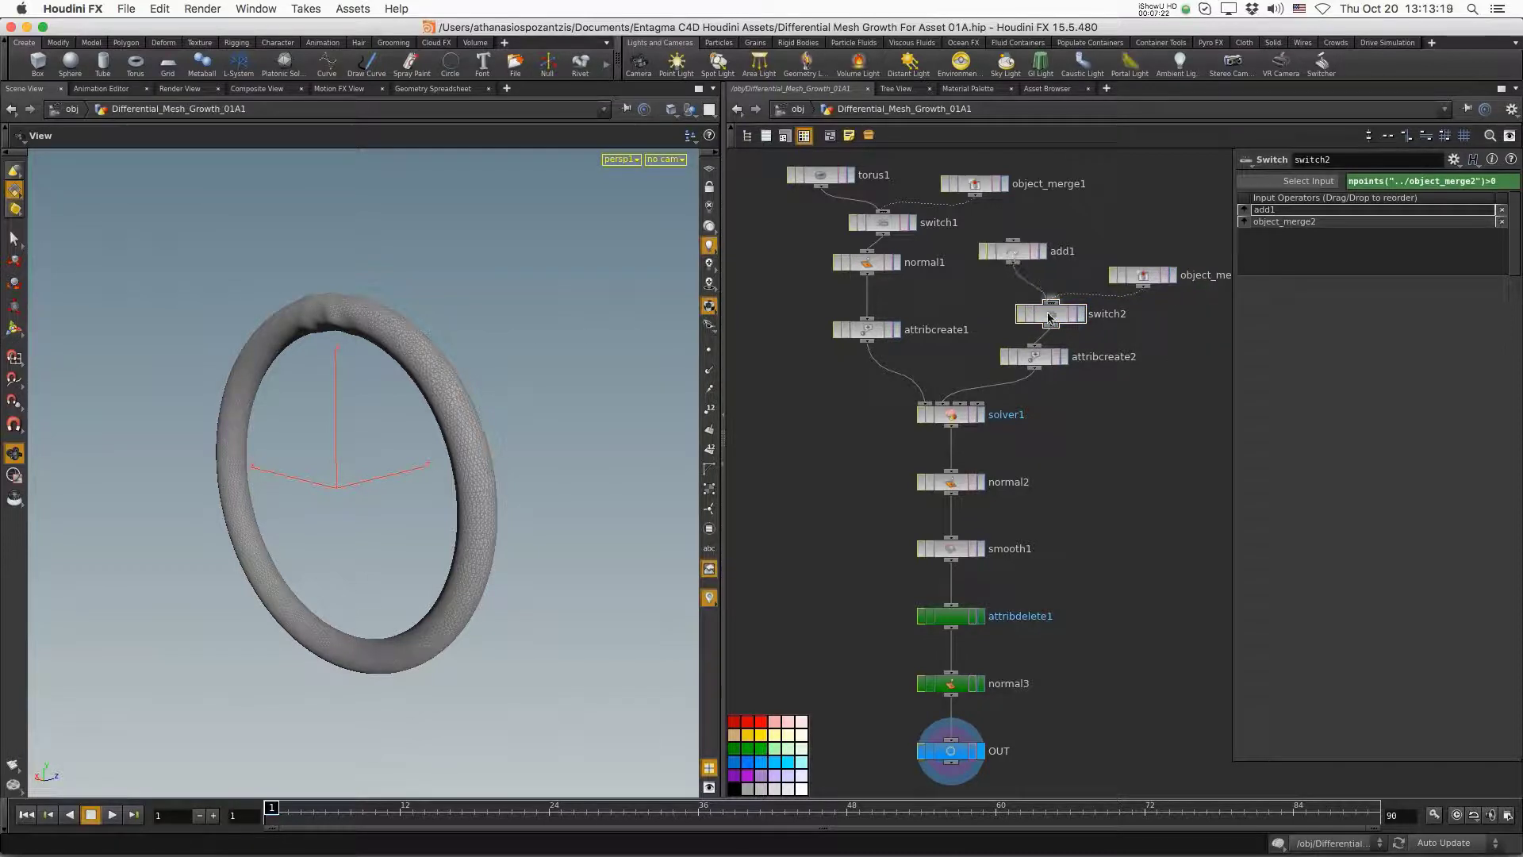
middle_click_drag(1180, 334, 1113, 341)
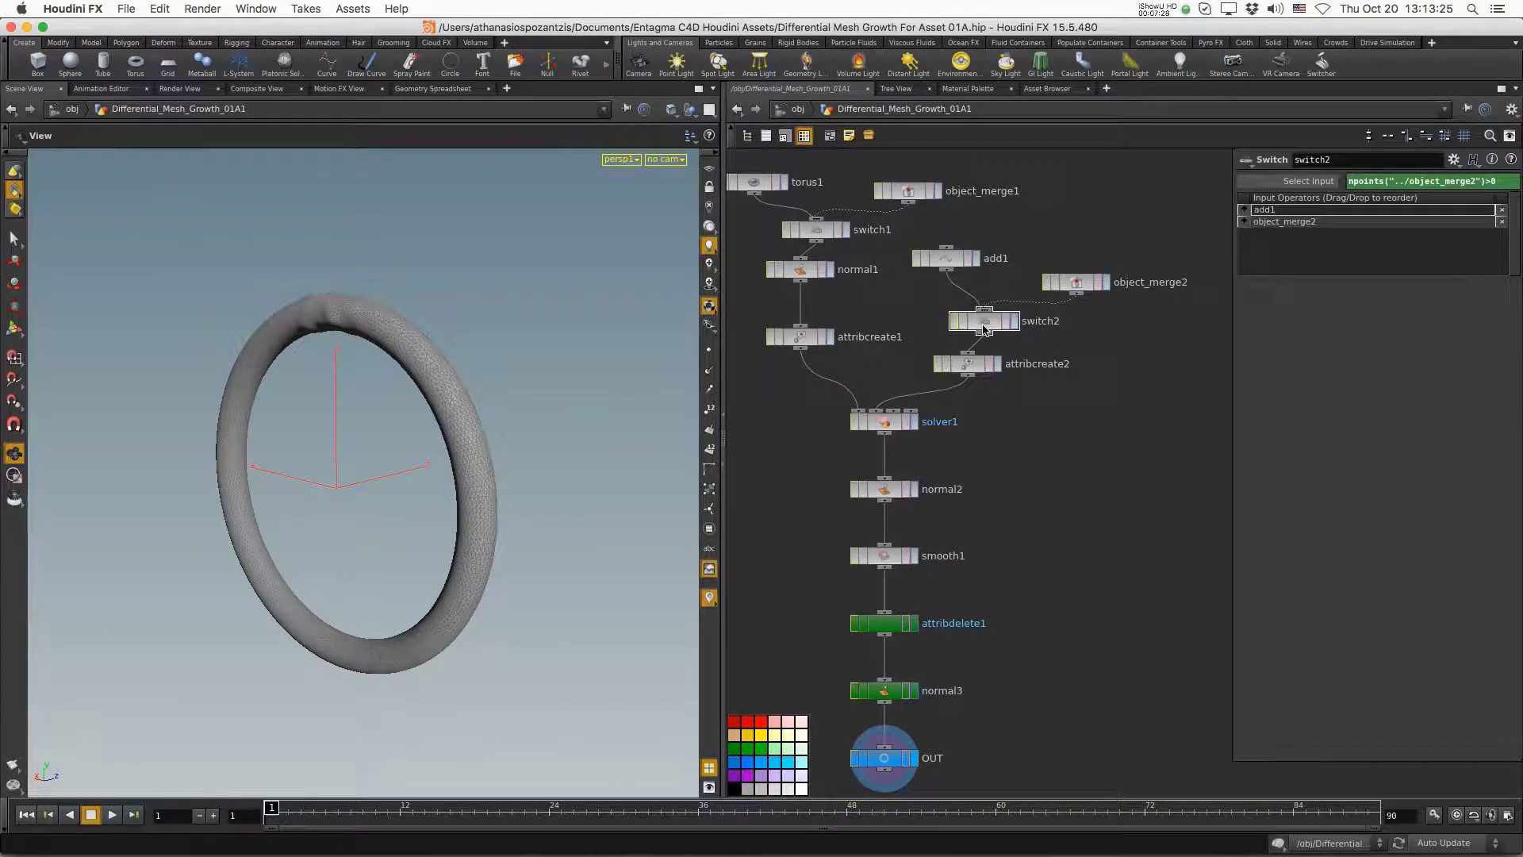
middle_click_drag(1076, 442, 1152, 437)
left_click_drag(1154, 278, 1150, 250)
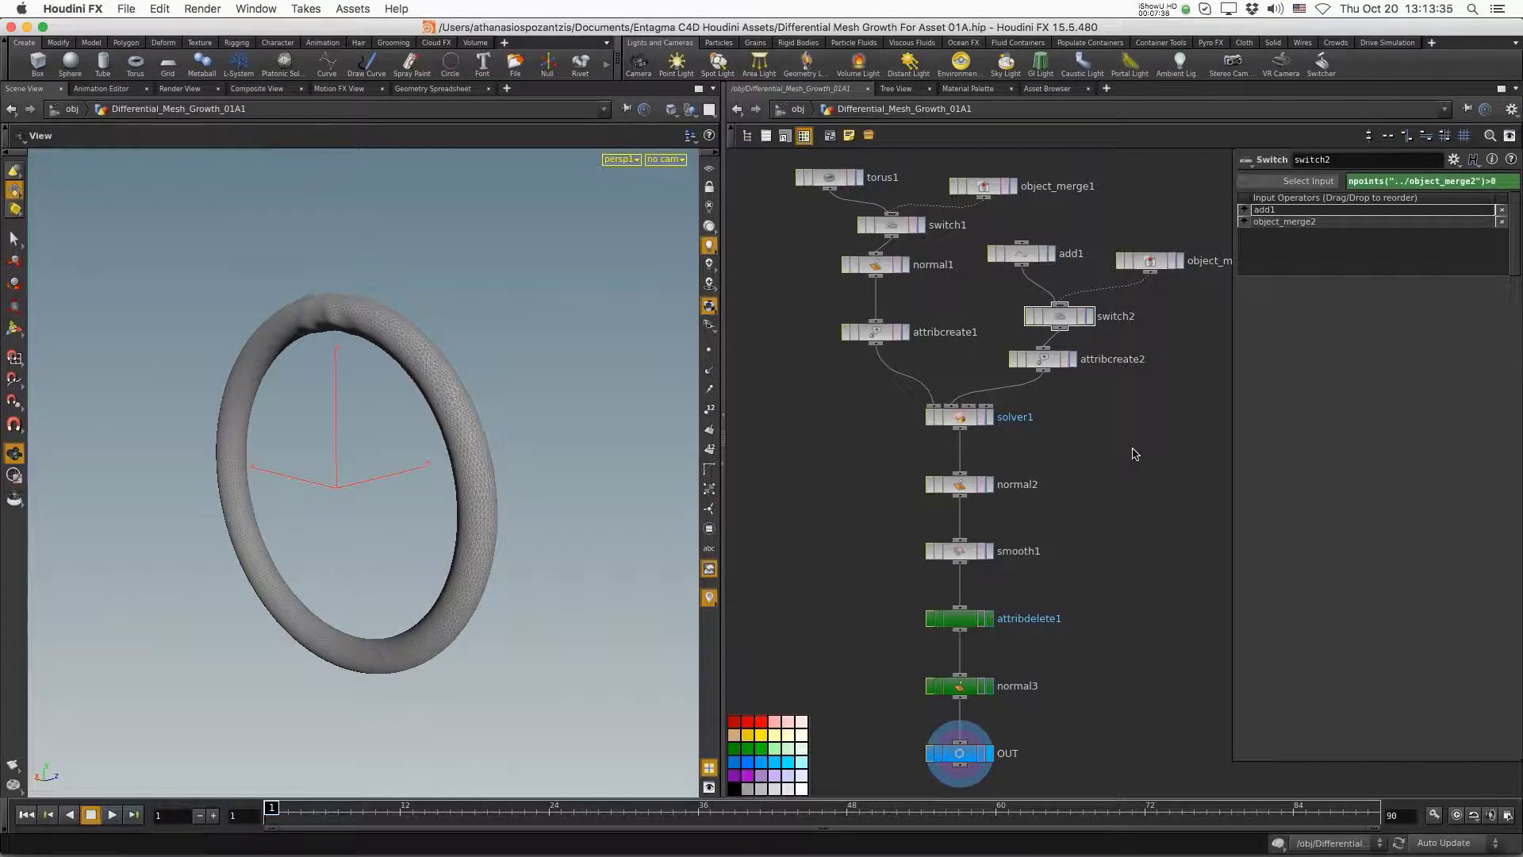
- At object level, add a sphere and a box, raise the sphere, and re-enter Differential_Mesh_Growth_01A1
key("u")
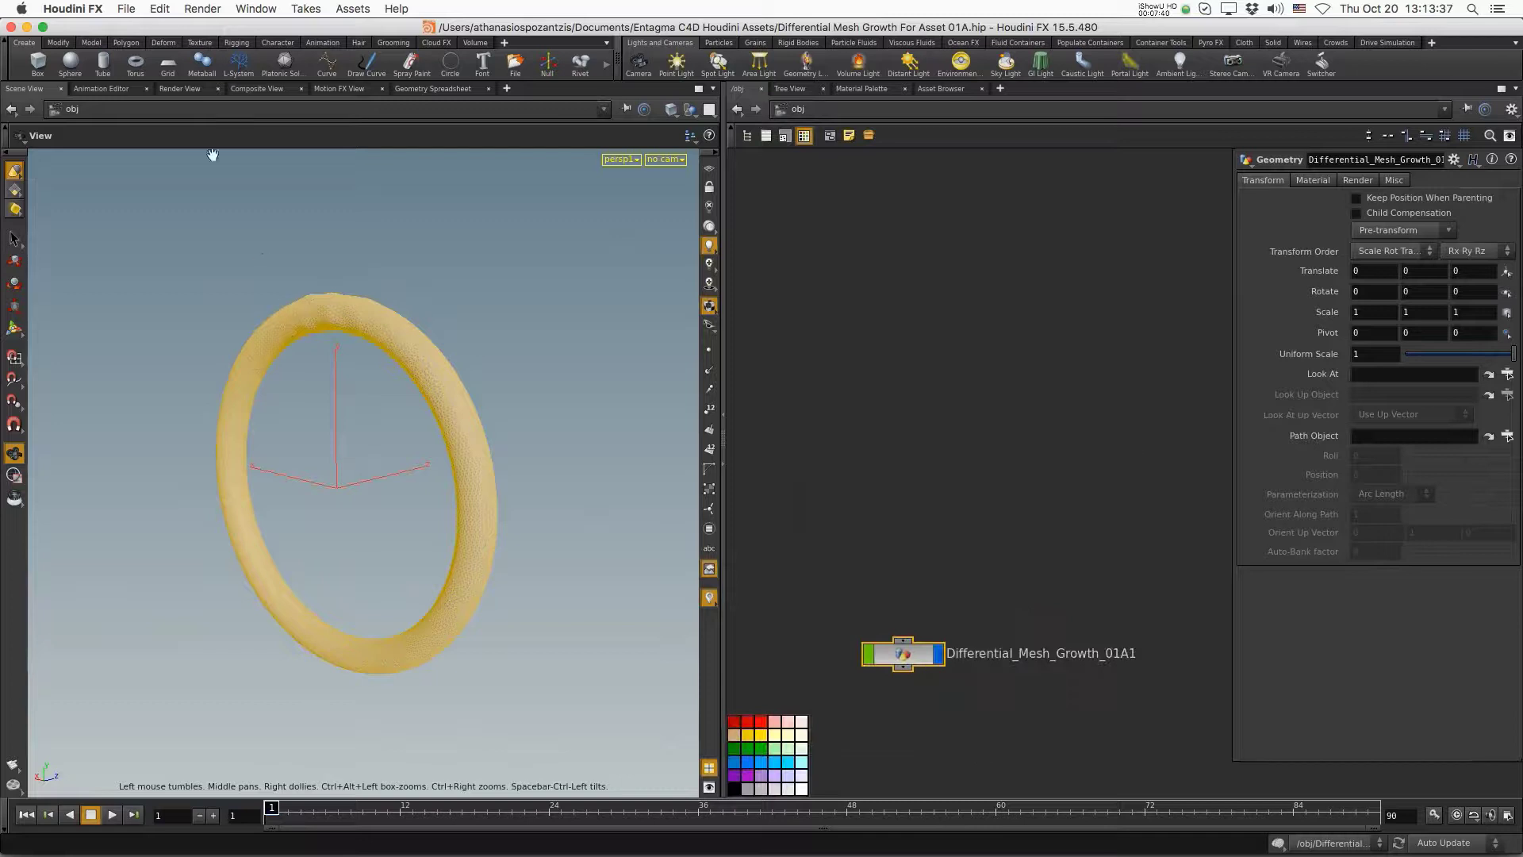
left_click(72, 69)
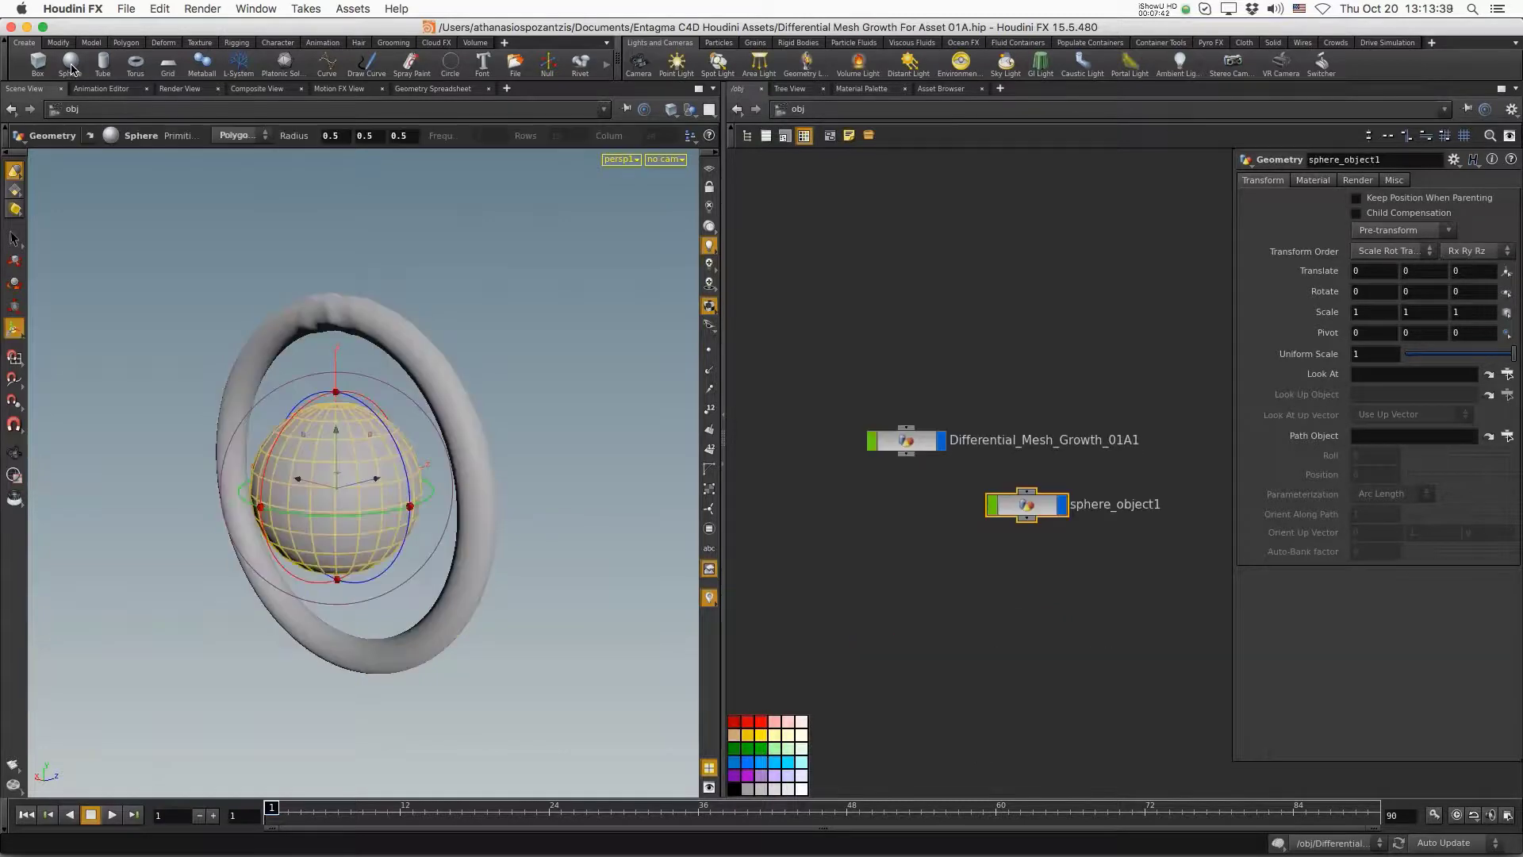
left_click(41, 67)
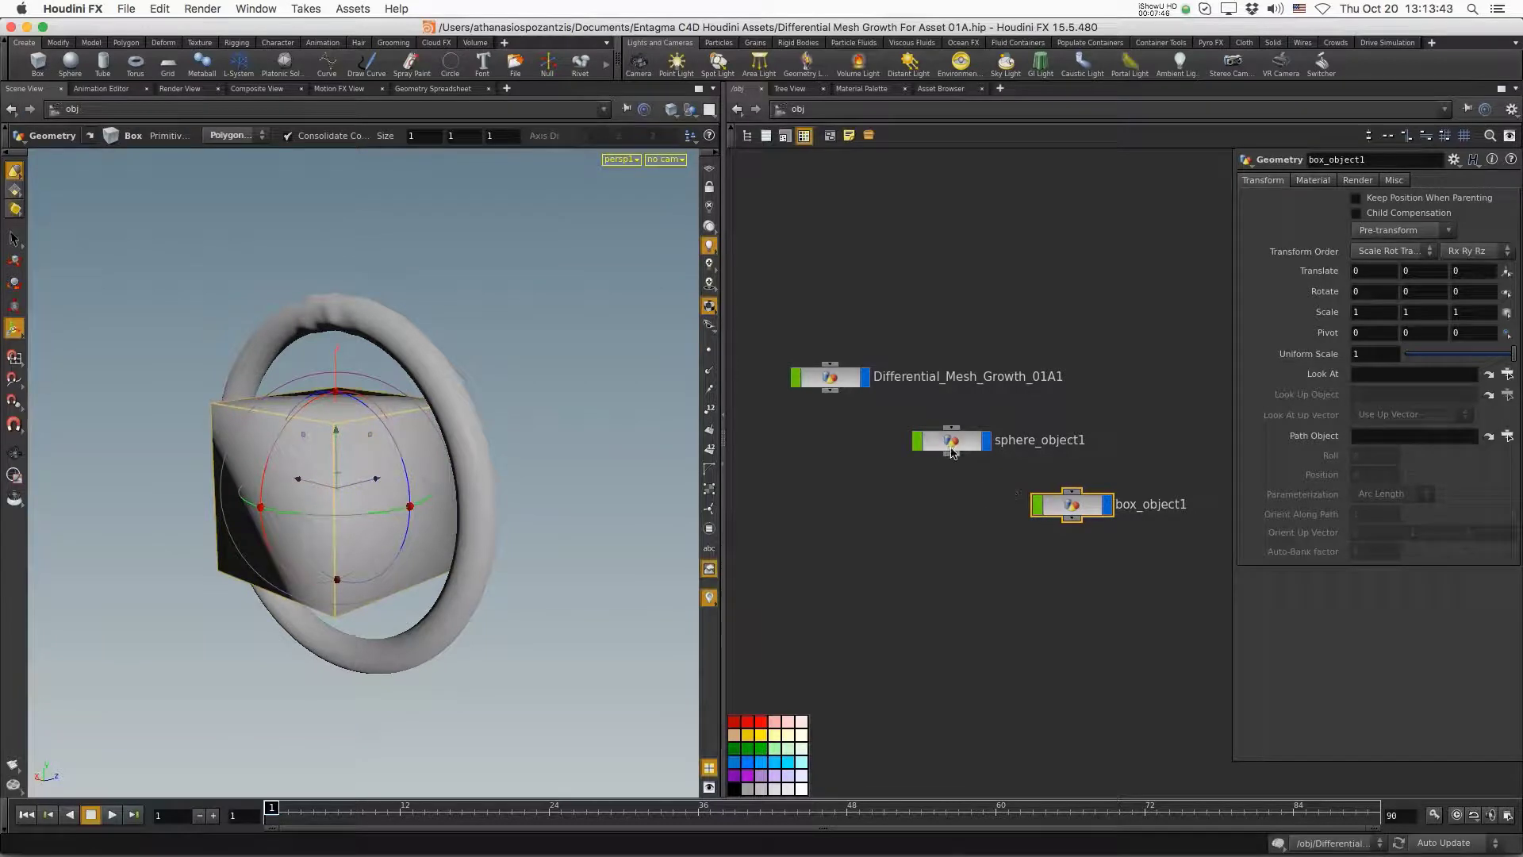
left_click(951, 447)
left_click_drag(336, 449, 317, 417)
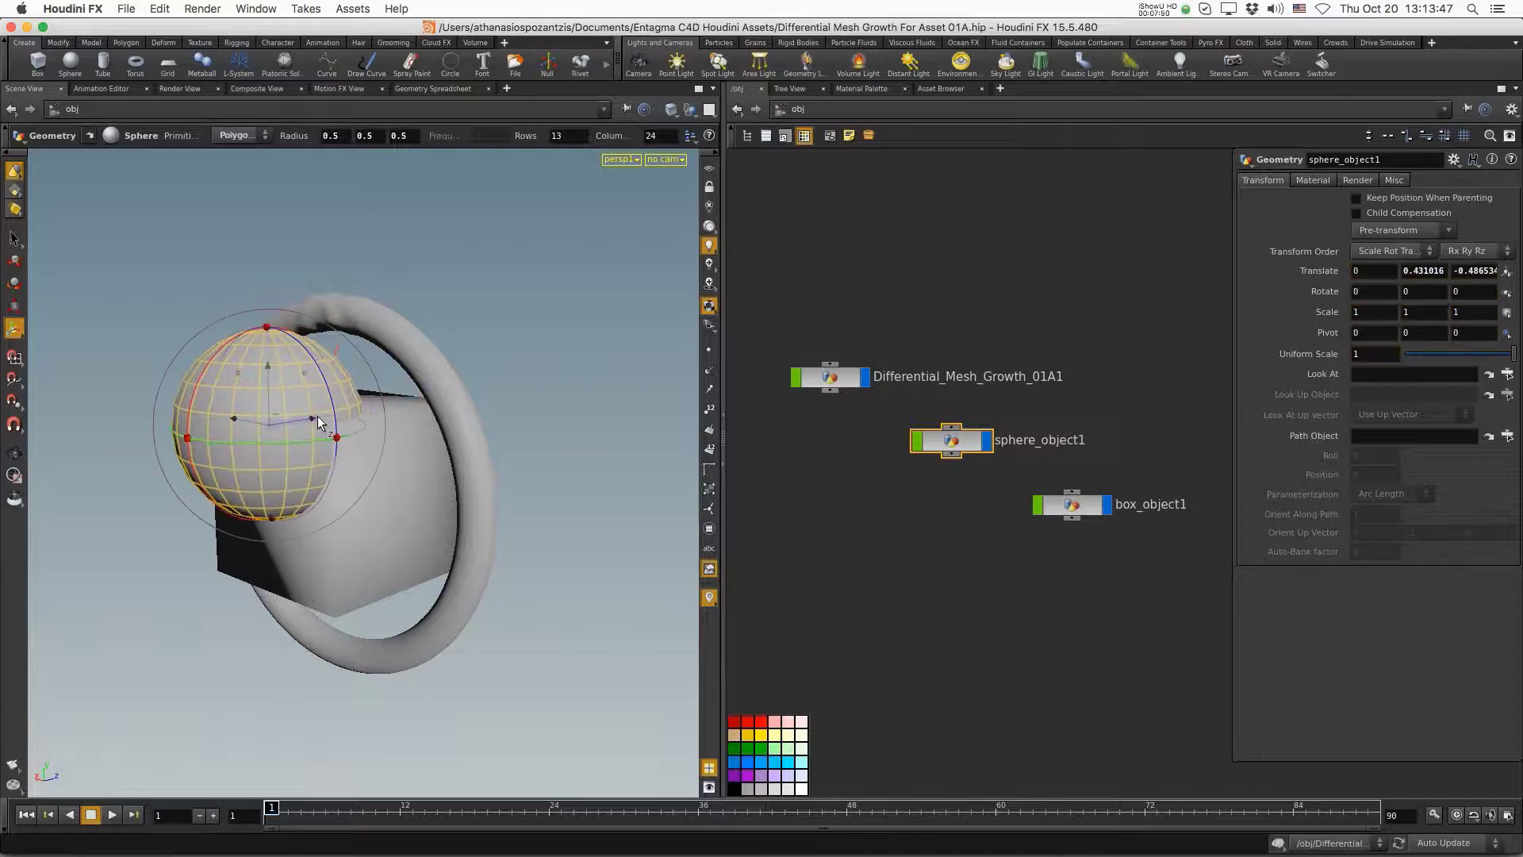
double_click(831, 380)
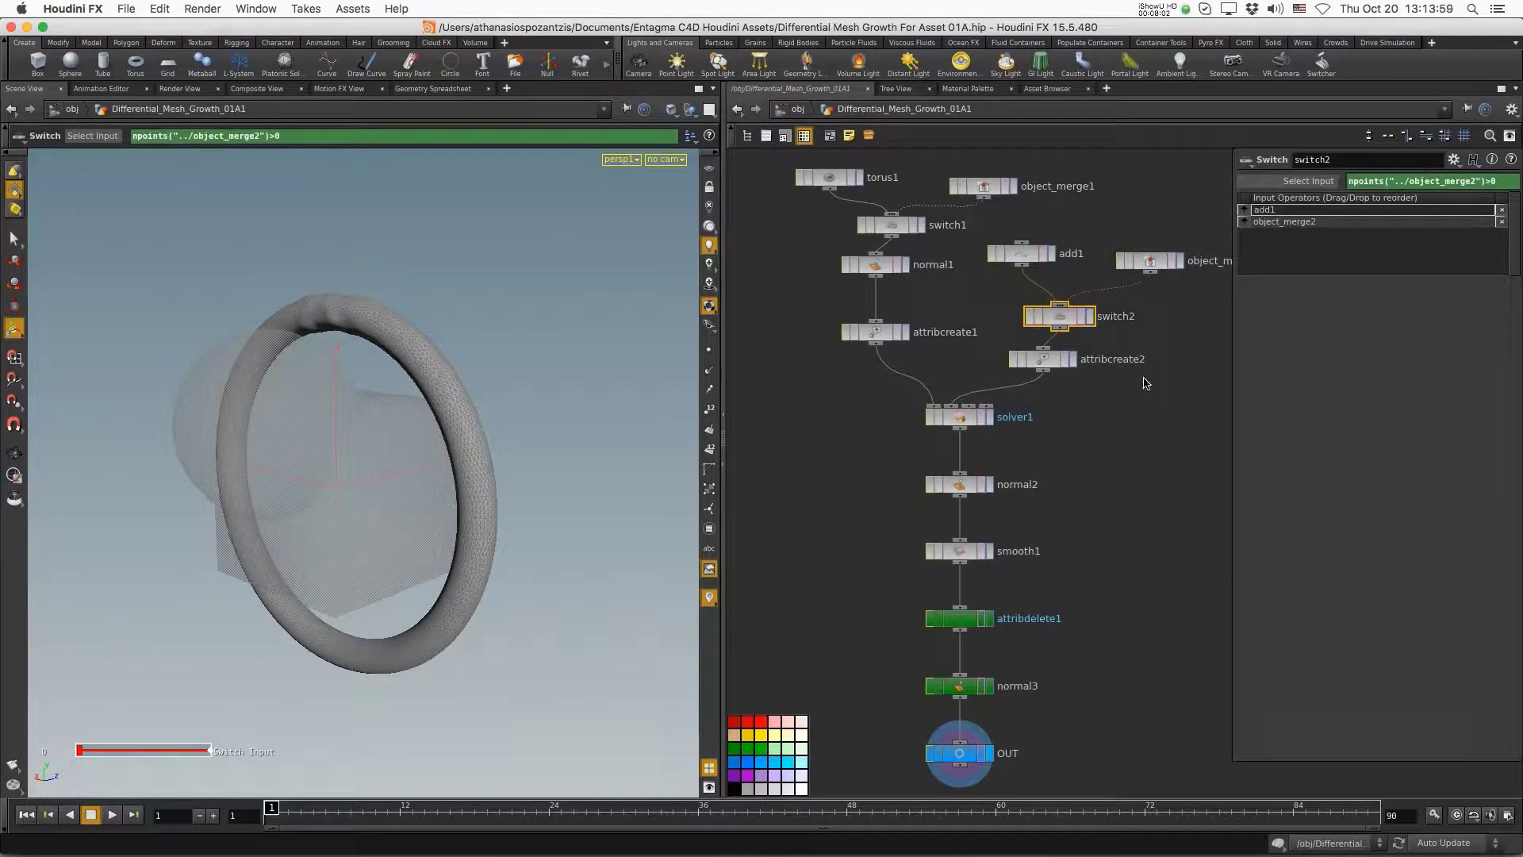
- Set object_merge1's Object 1 to box_object1
left_click(982, 190)
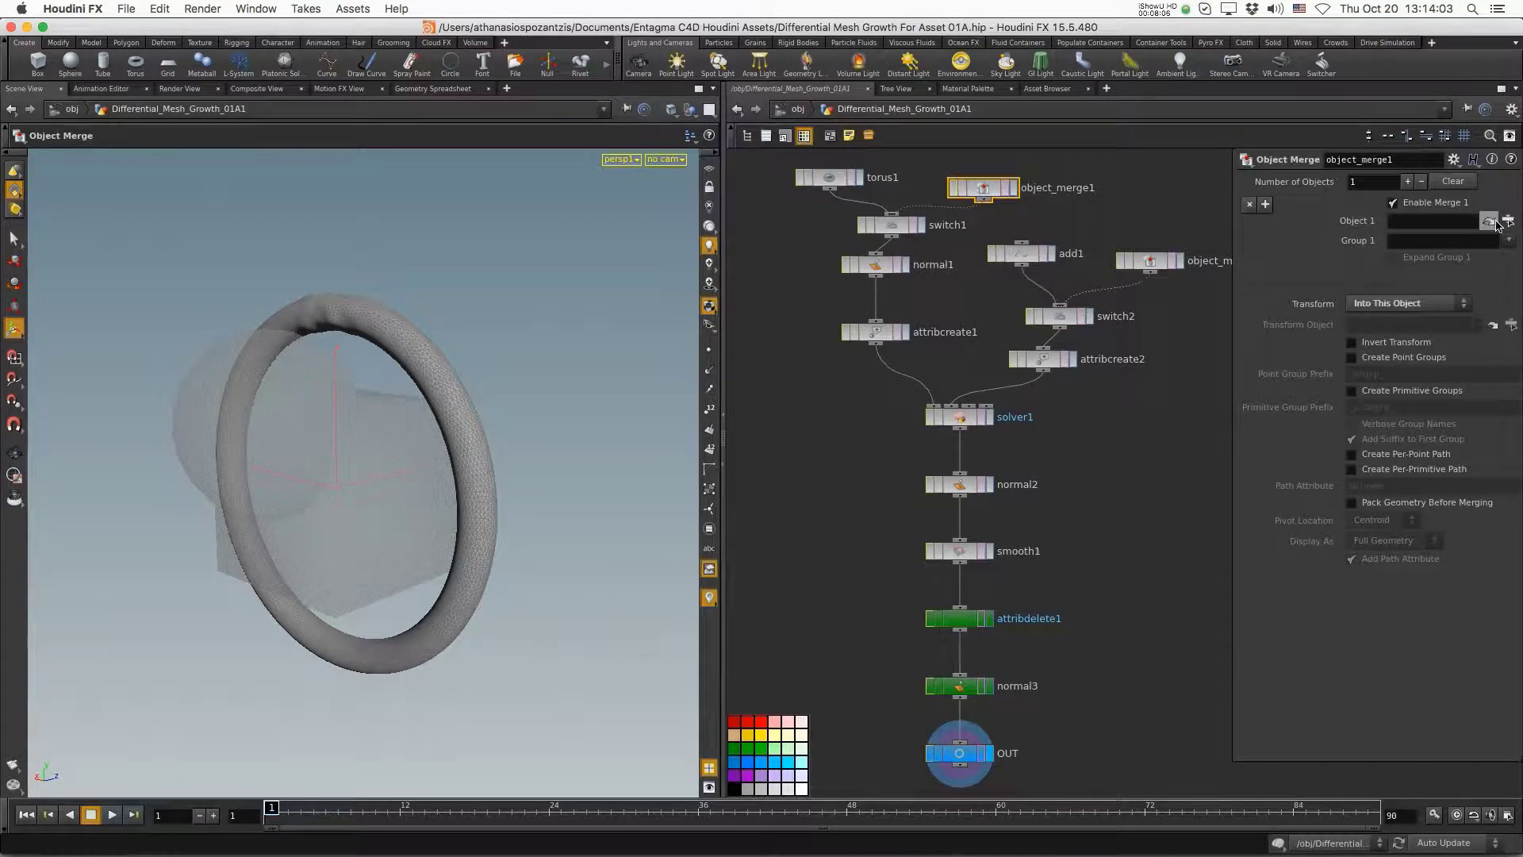
left_click(1508, 222)
left_click(1358, 126)
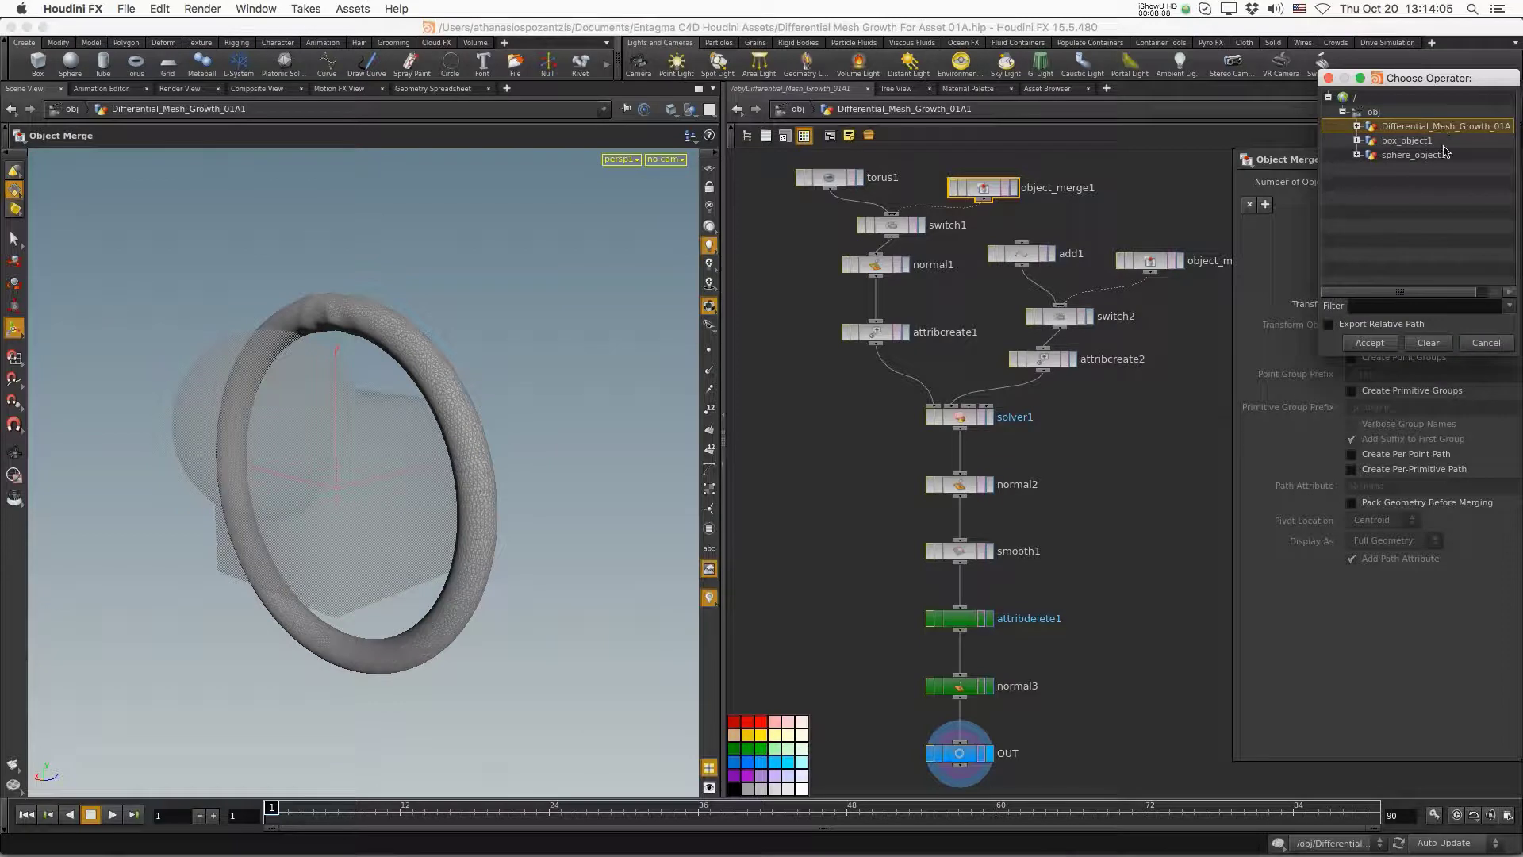
double_click(1390, 145)
left_click(1150, 261)
- Set object_merge2's Object 1 to sphere_object1 and run the growth simulation briefly
left_click(1508, 221)
left_click(1356, 126)
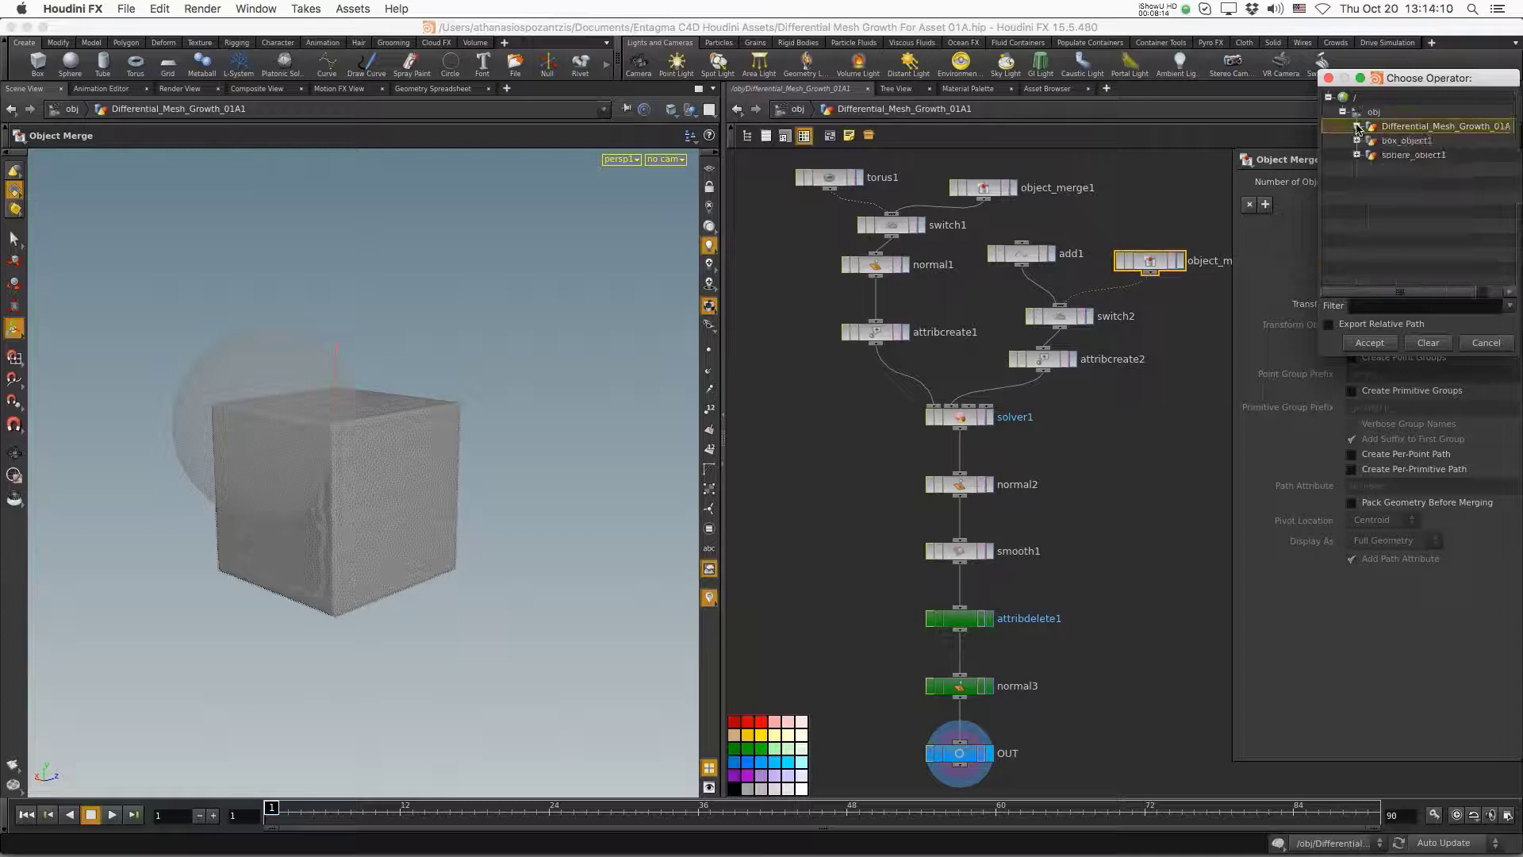
left_click(1402, 159)
double_click(1403, 157)
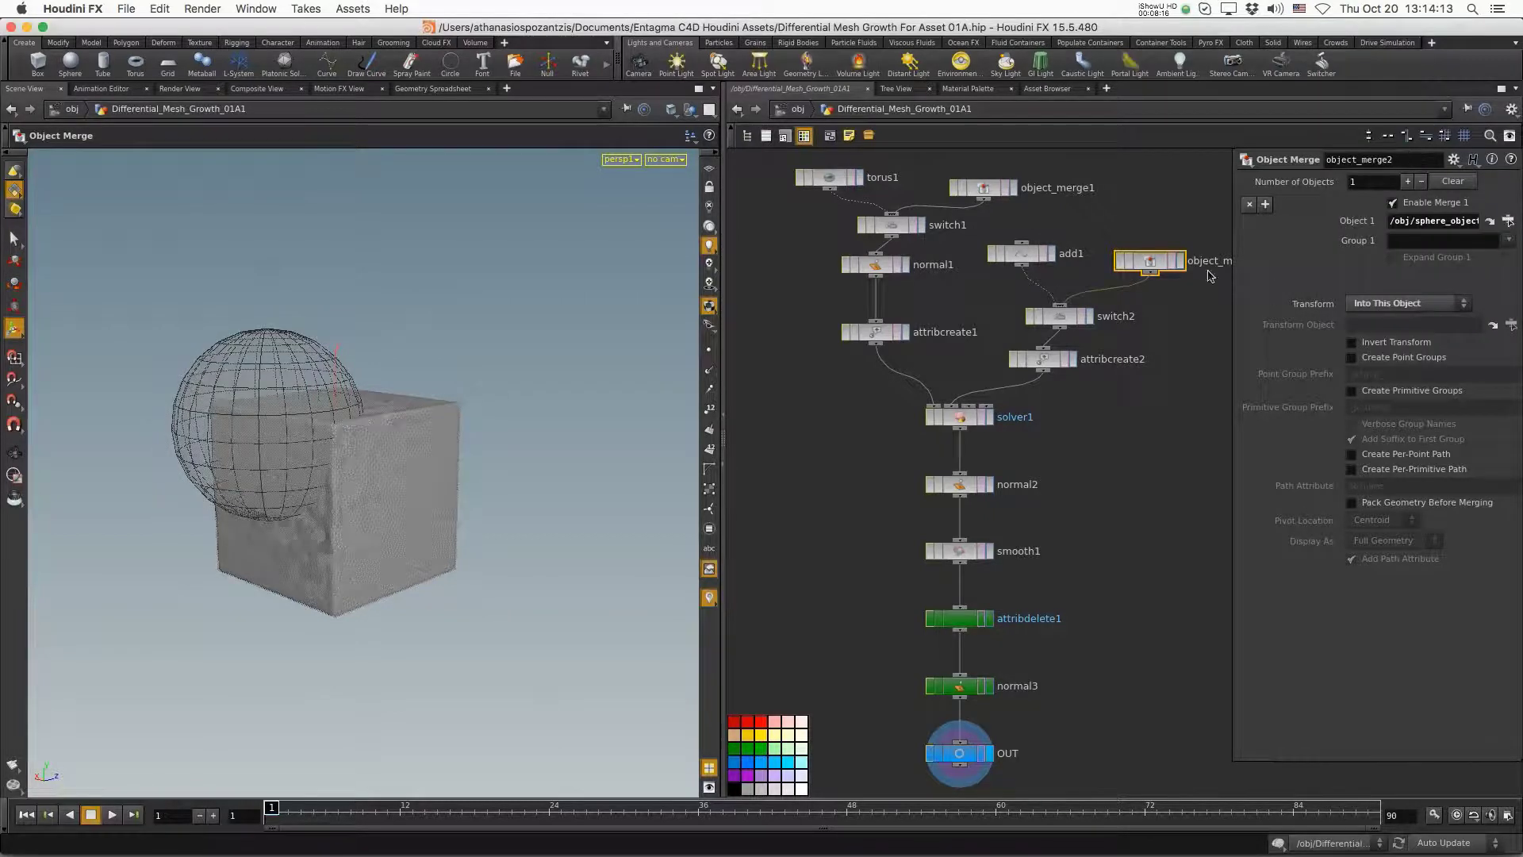
left_click(111, 814)
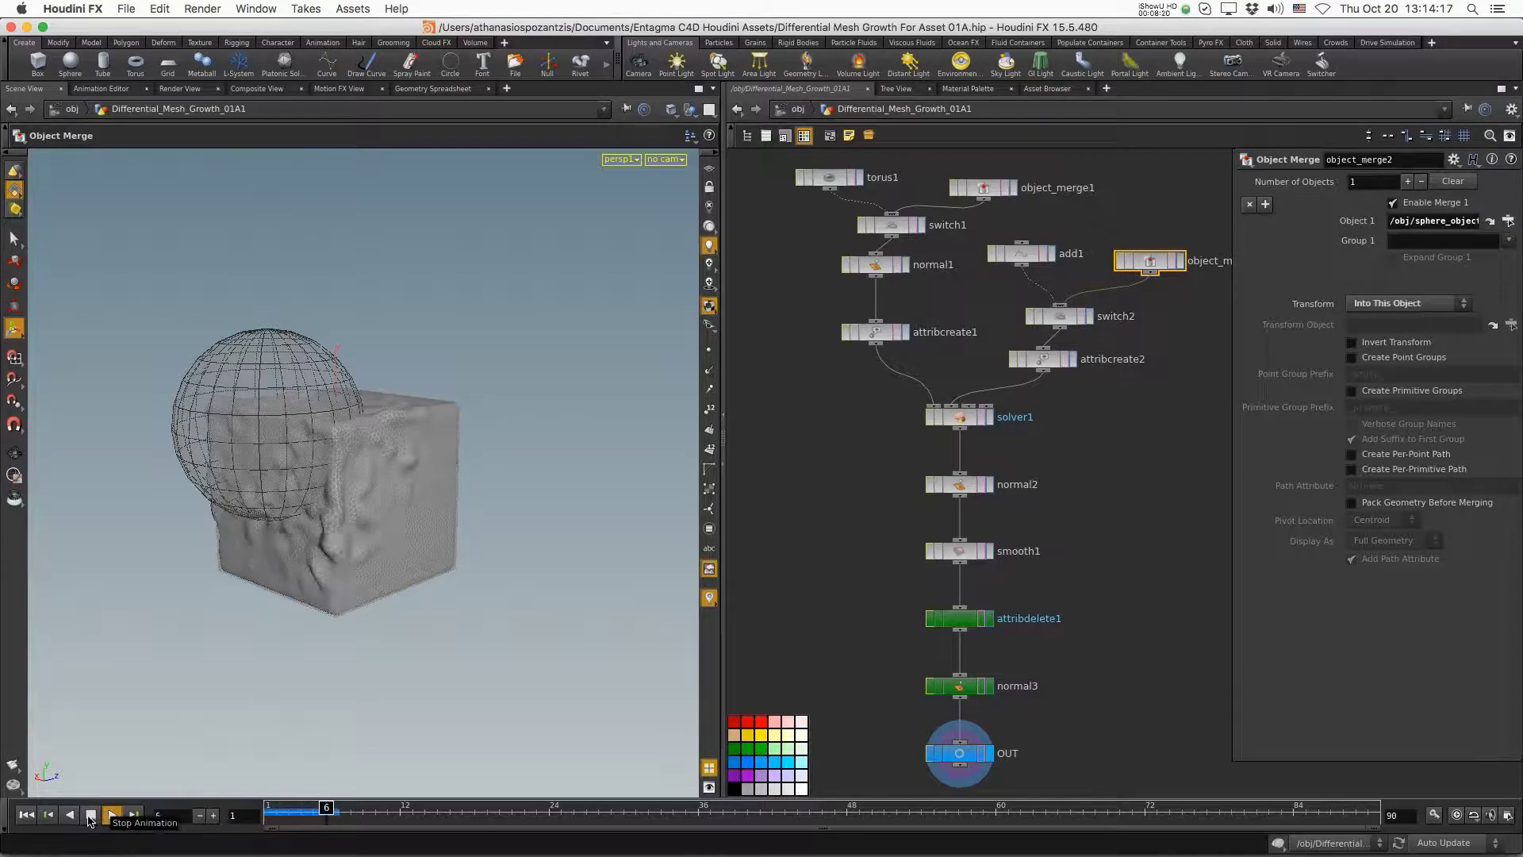
left_click(90, 818)
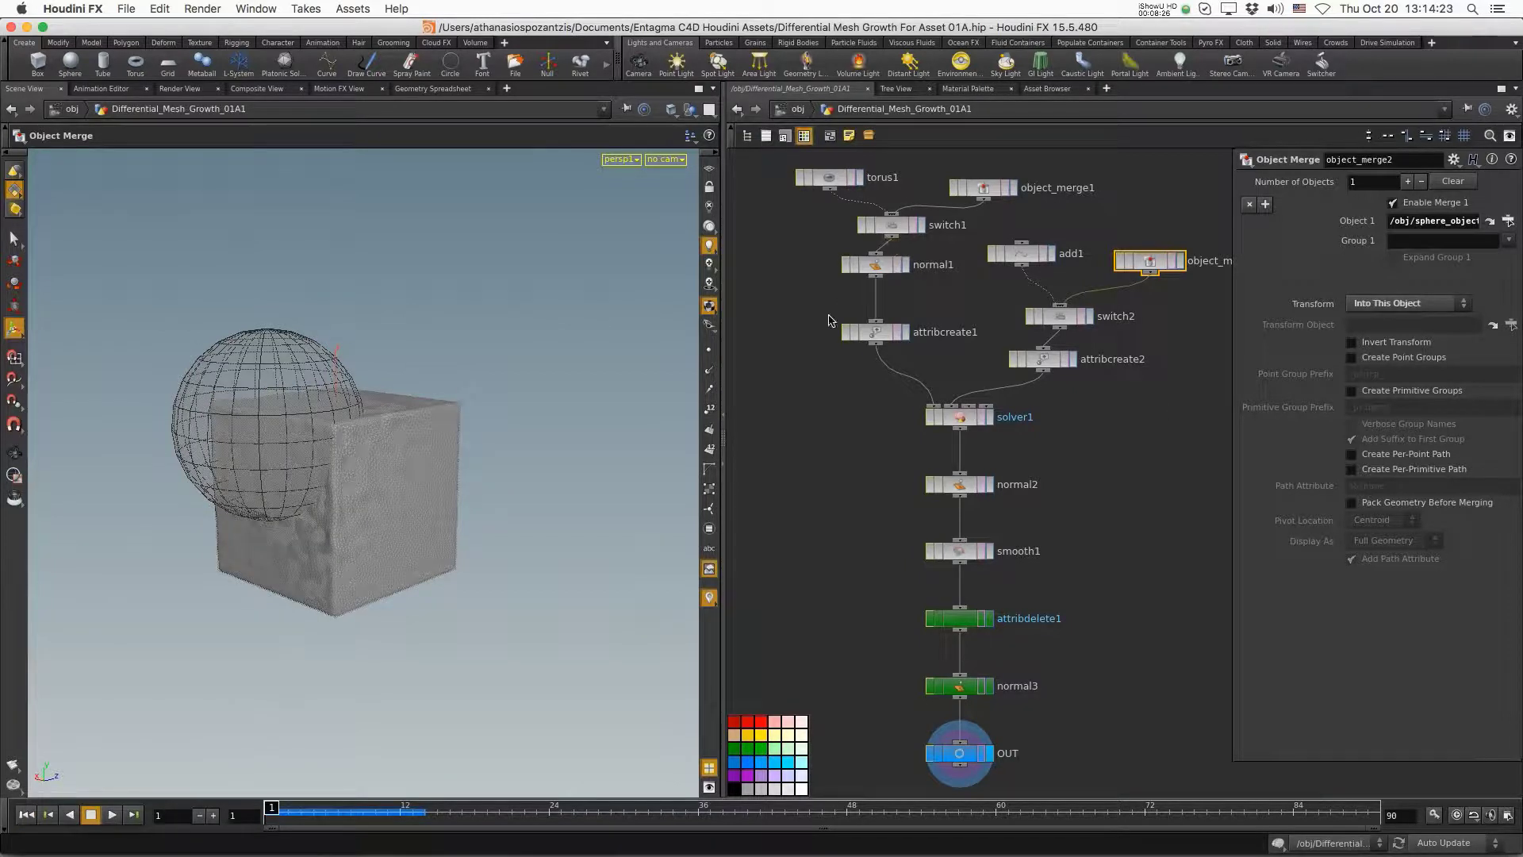
- Delete sphere_object1 and box_object1 at object level
key("u")
left_click(959, 450)
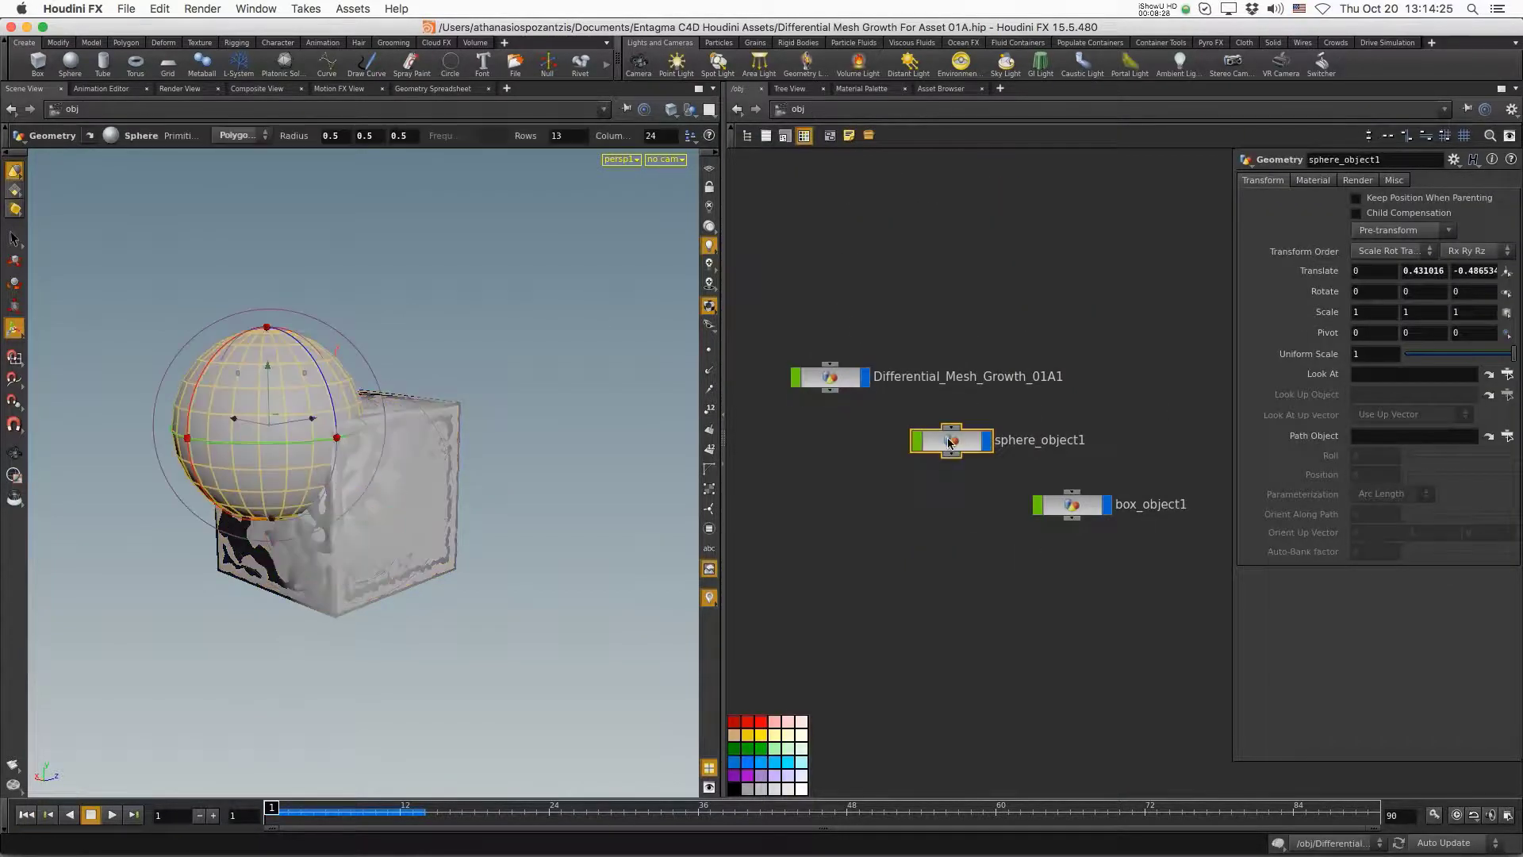
key("Delete")
left_click(1084, 515)
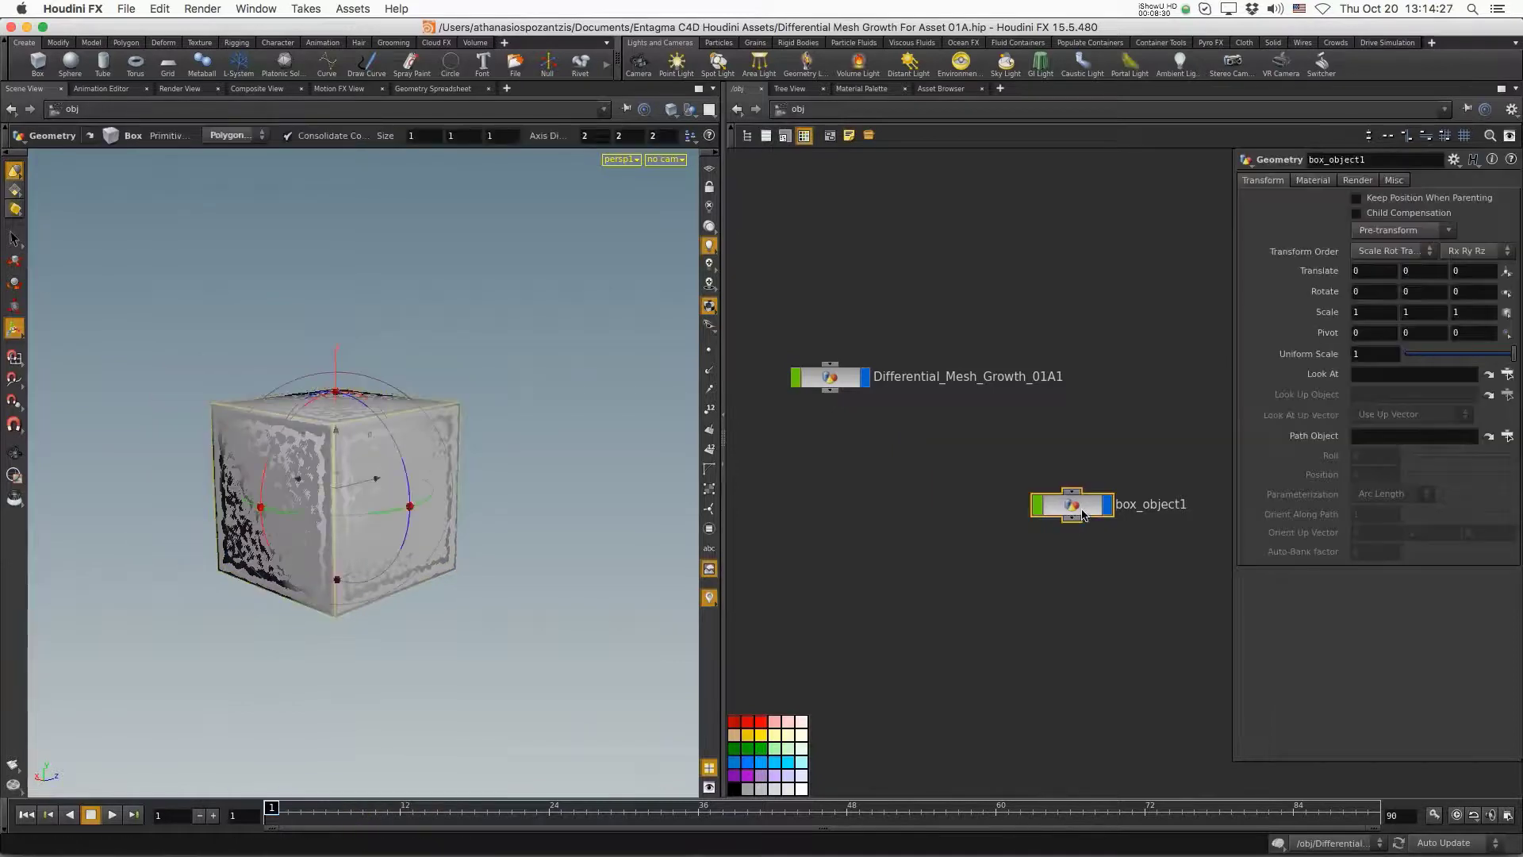
key("Delete")
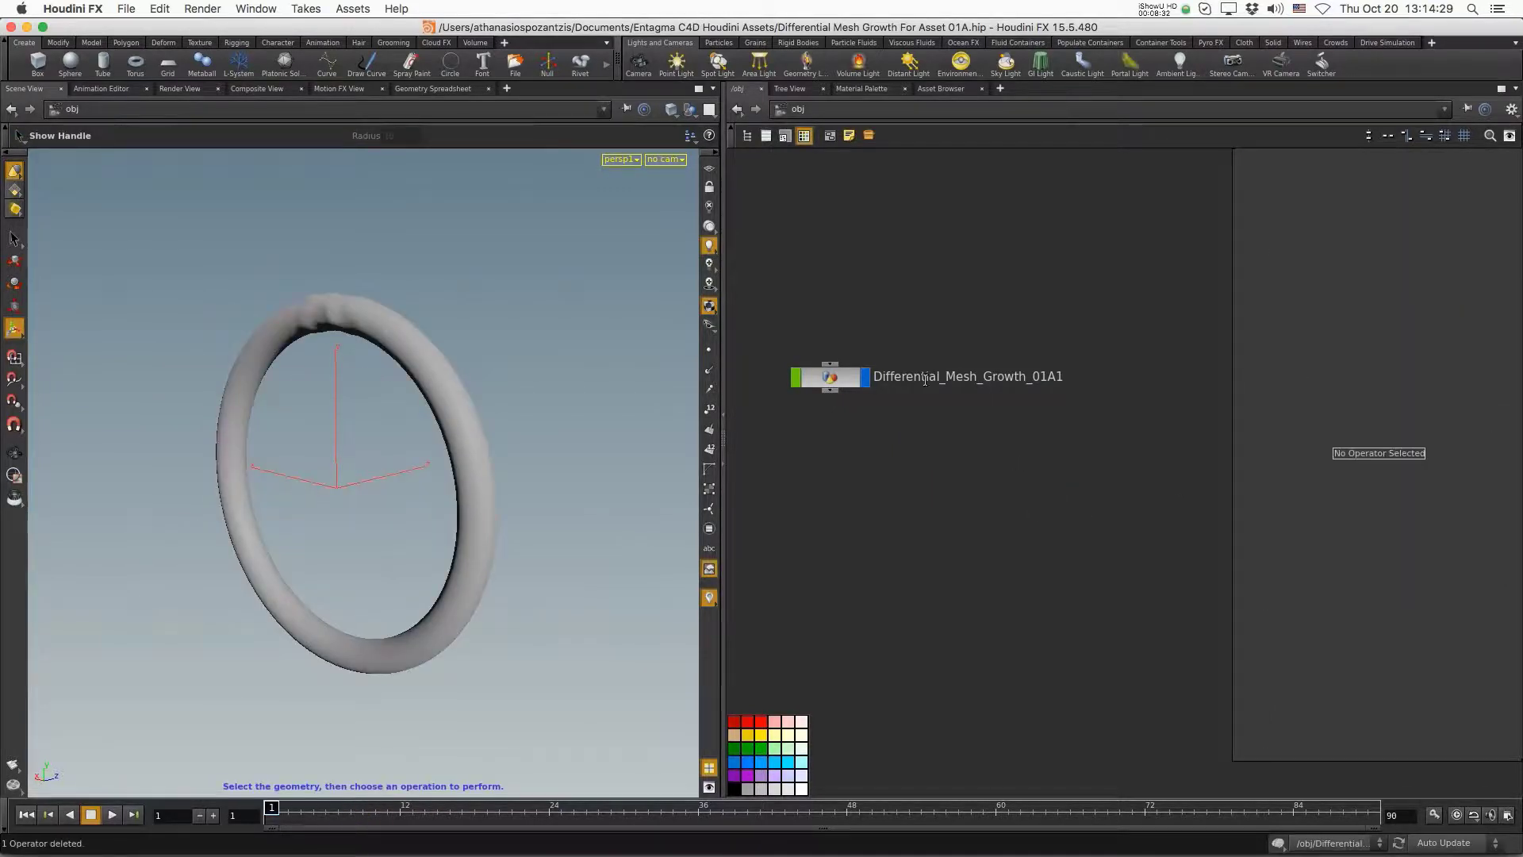
- Back inside the growth network, clear object_merge1's Object 1 path
double_click(830, 386)
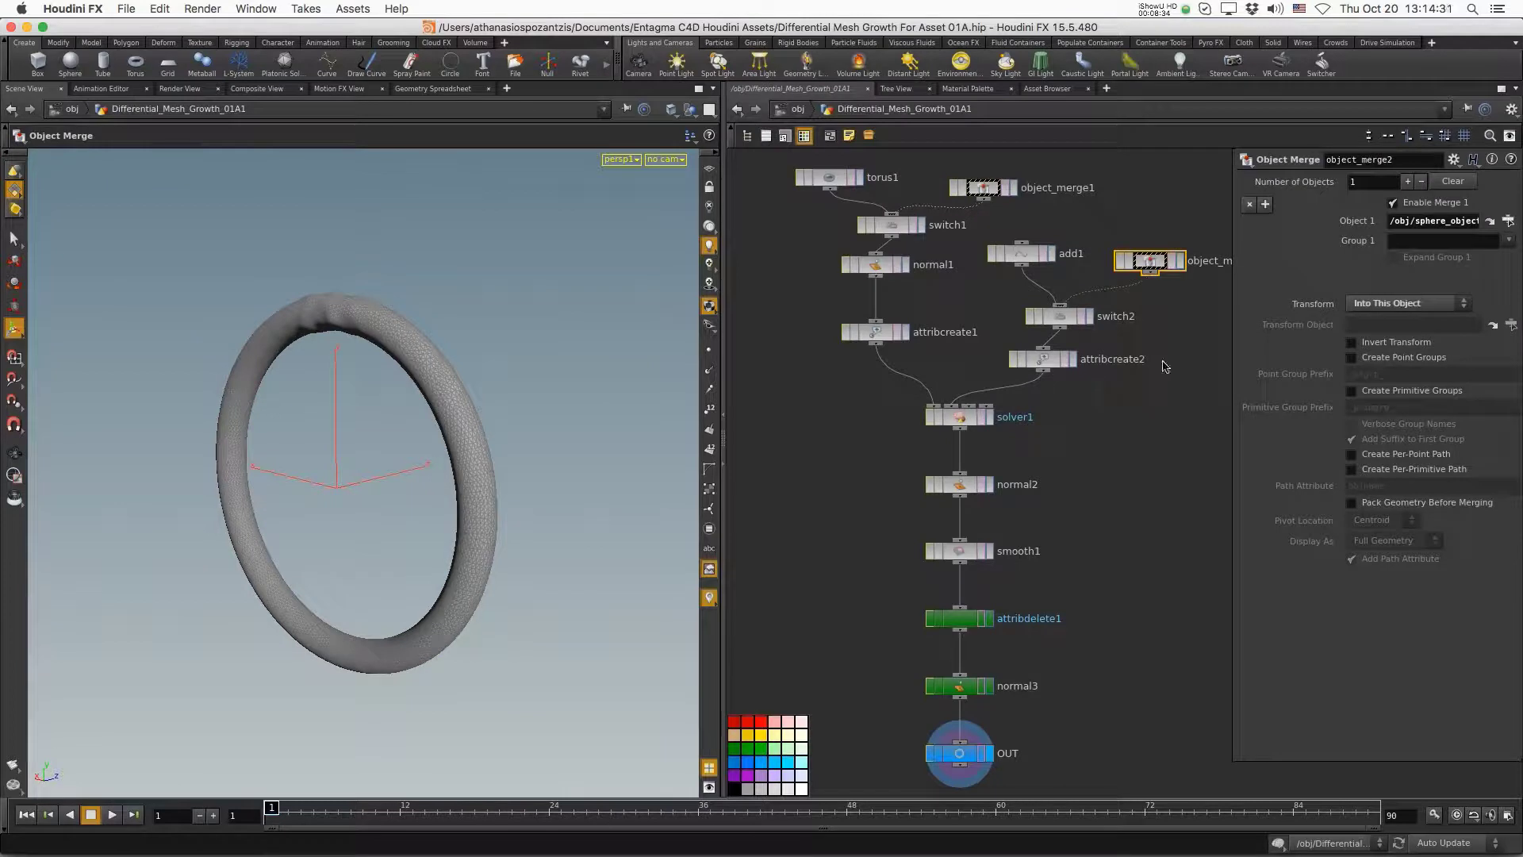
left_click(986, 196)
triple_click(1420, 221)
key("BackSpace")
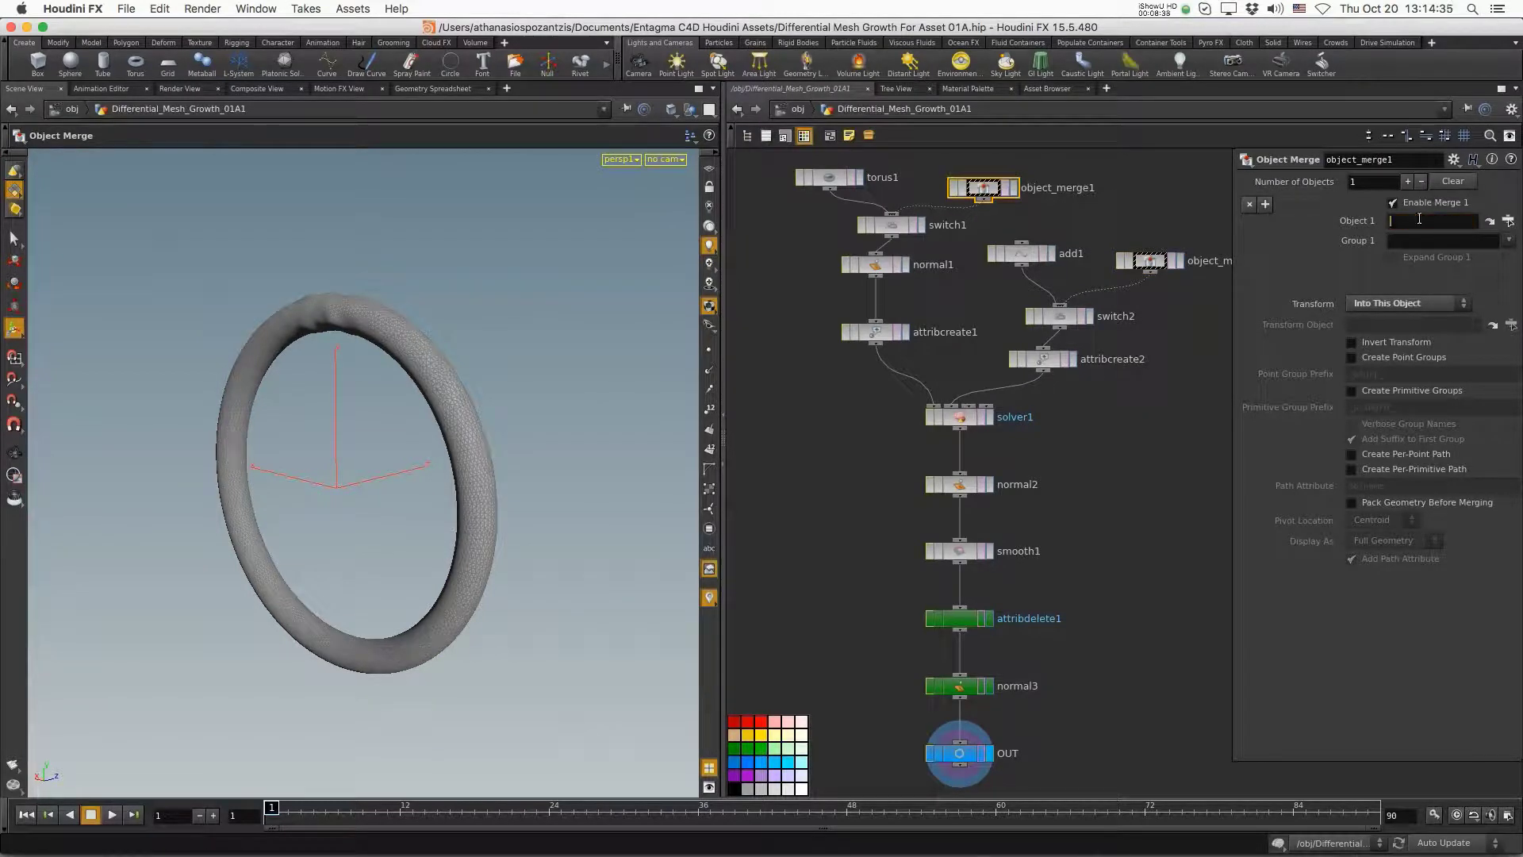
left_click(1150, 260)
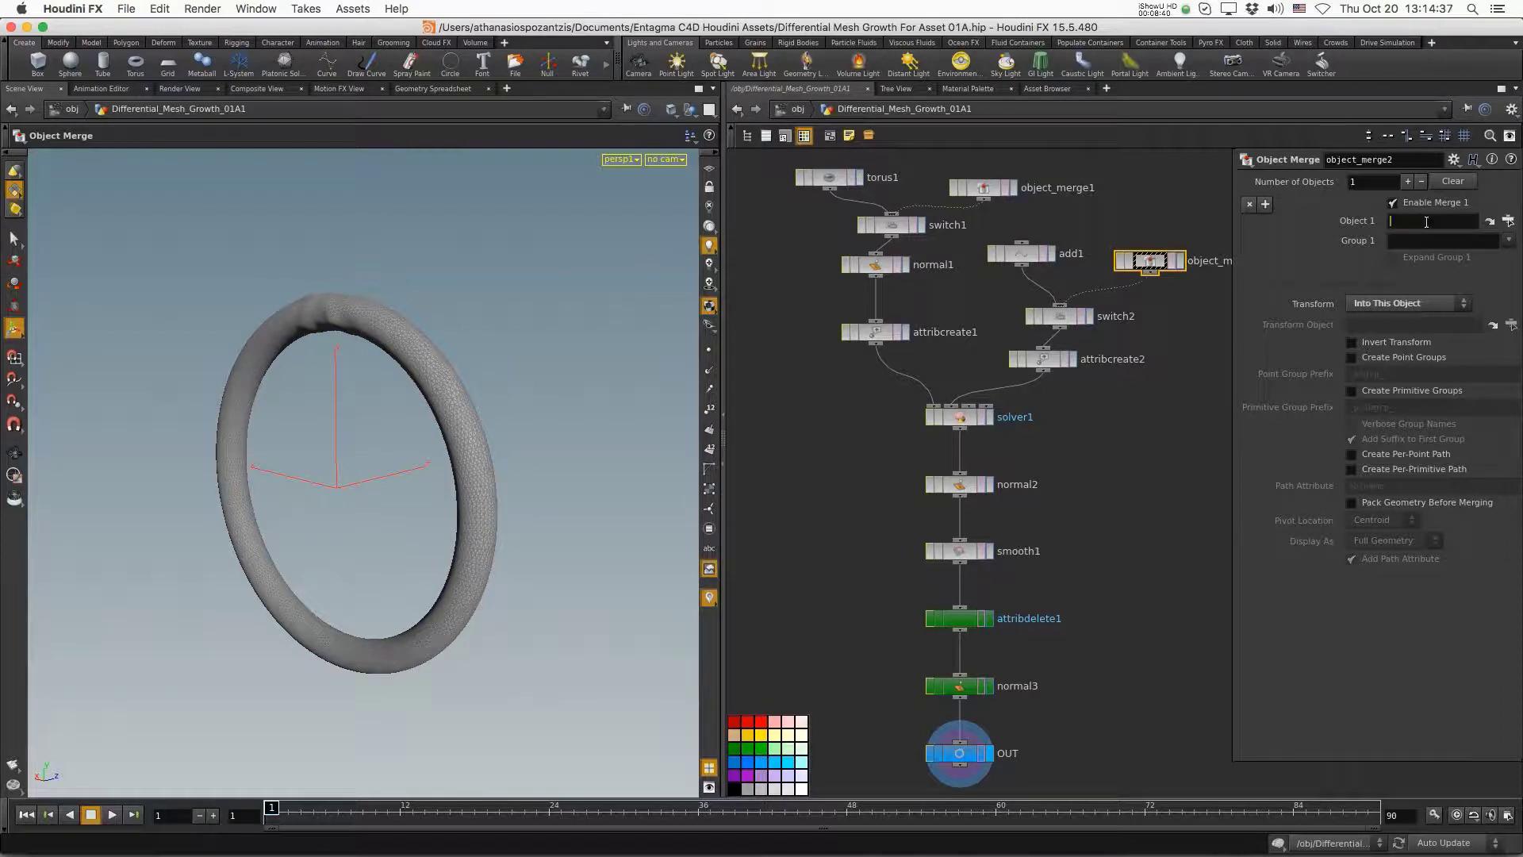
left_click(1133, 226)
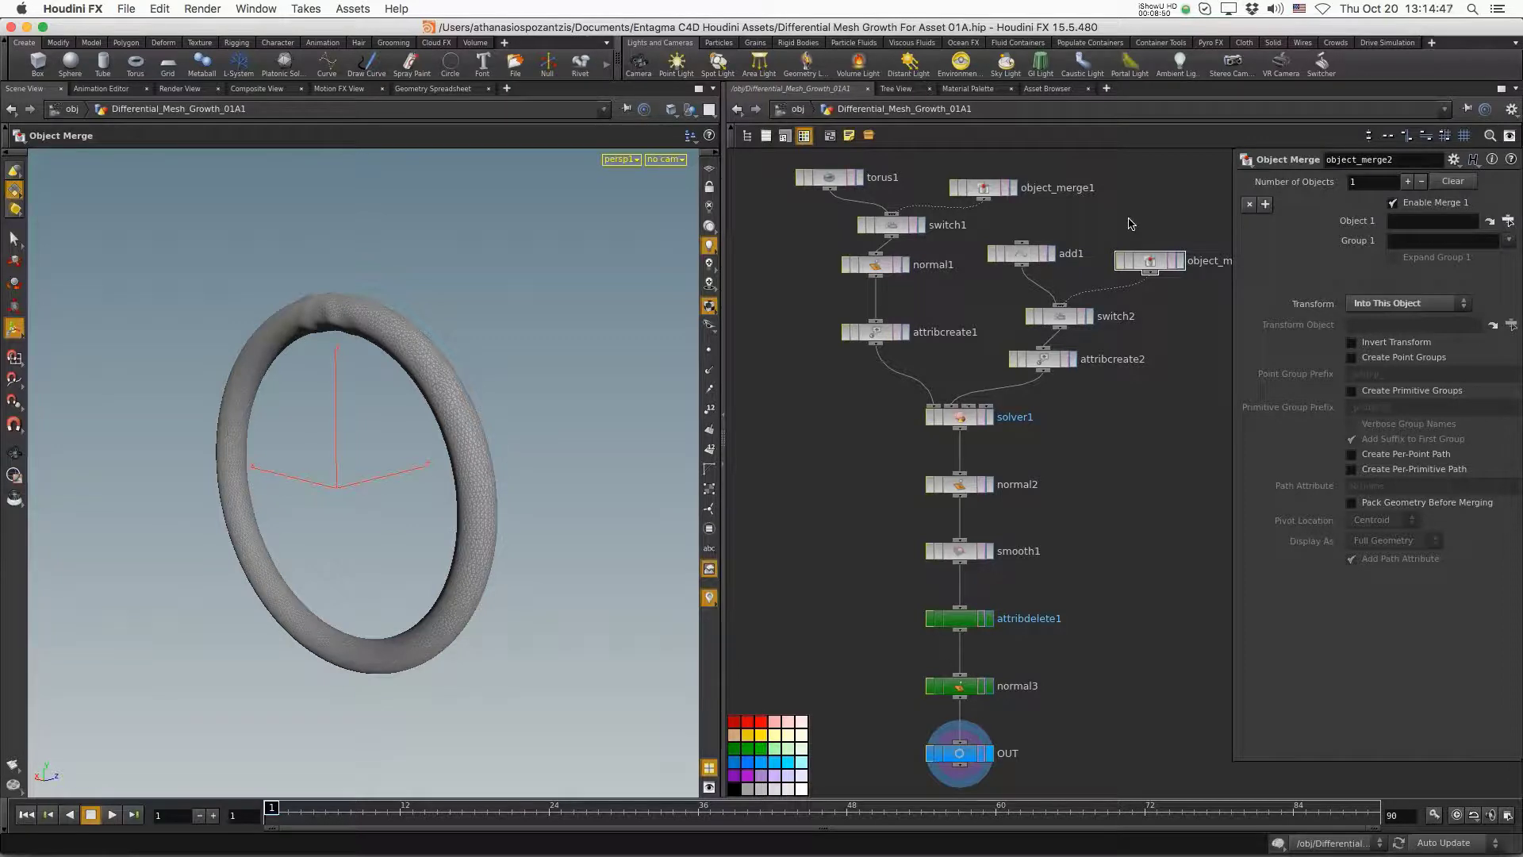
- Collapse the growth geometry node into a subnetwork and inspect its inside
key("u")
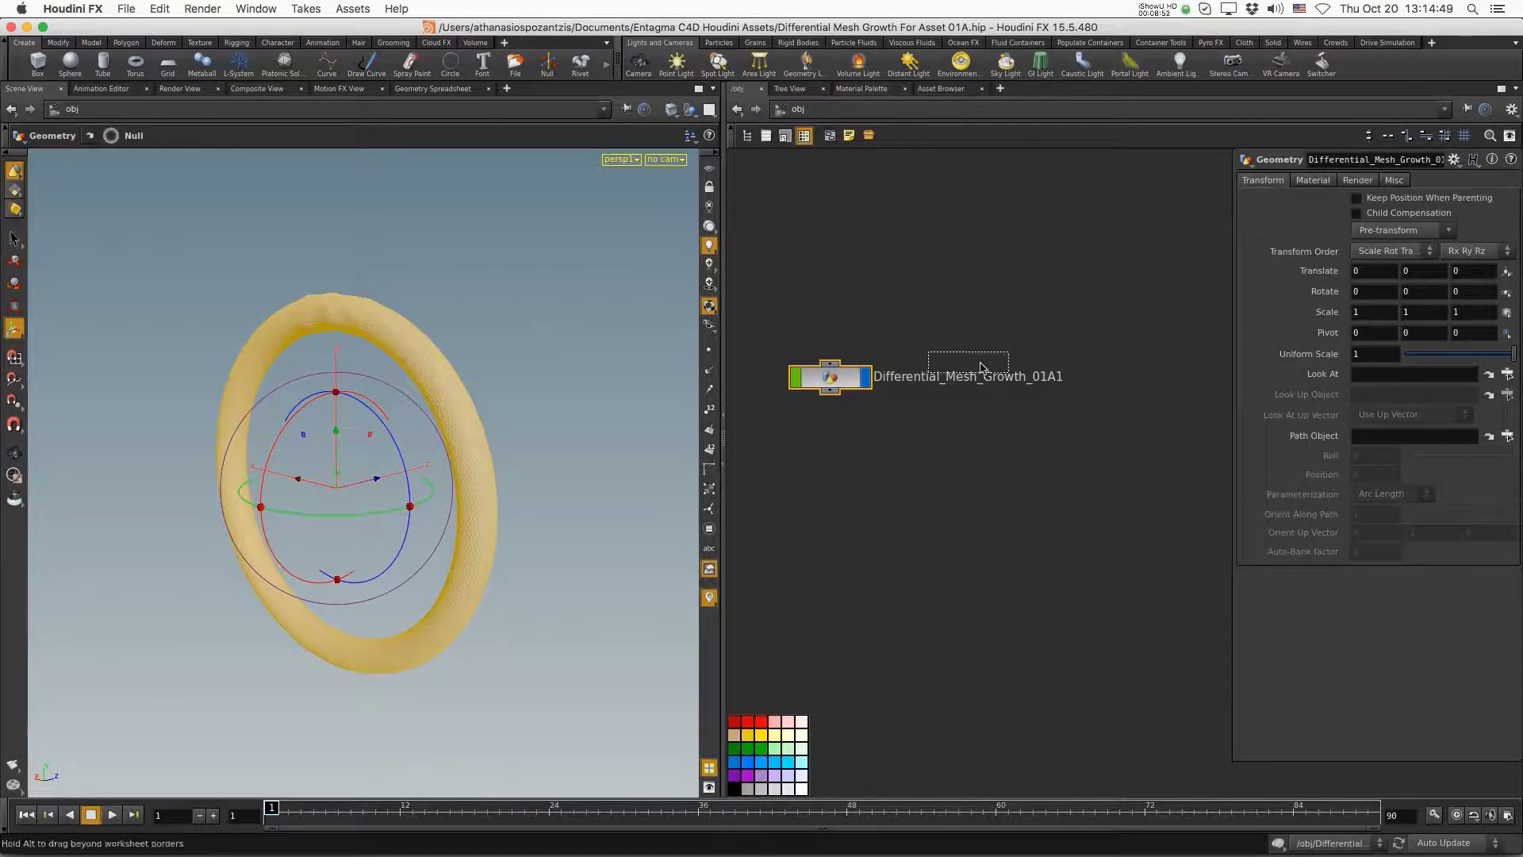
left_click_drag(848, 379, 986, 364)
left_click(998, 304)
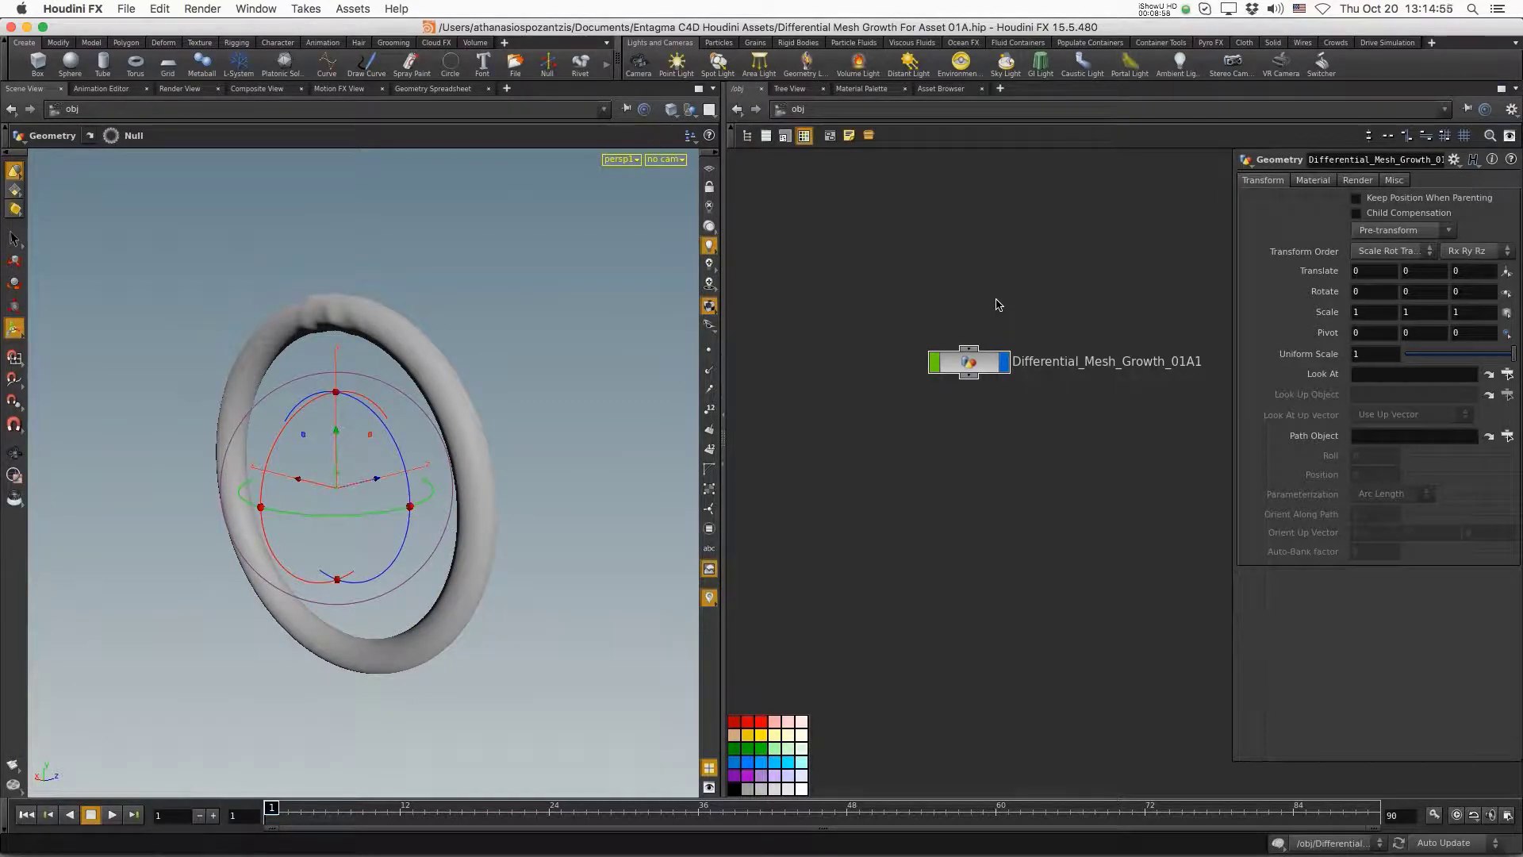
left_click_drag(891, 308, 1044, 426)
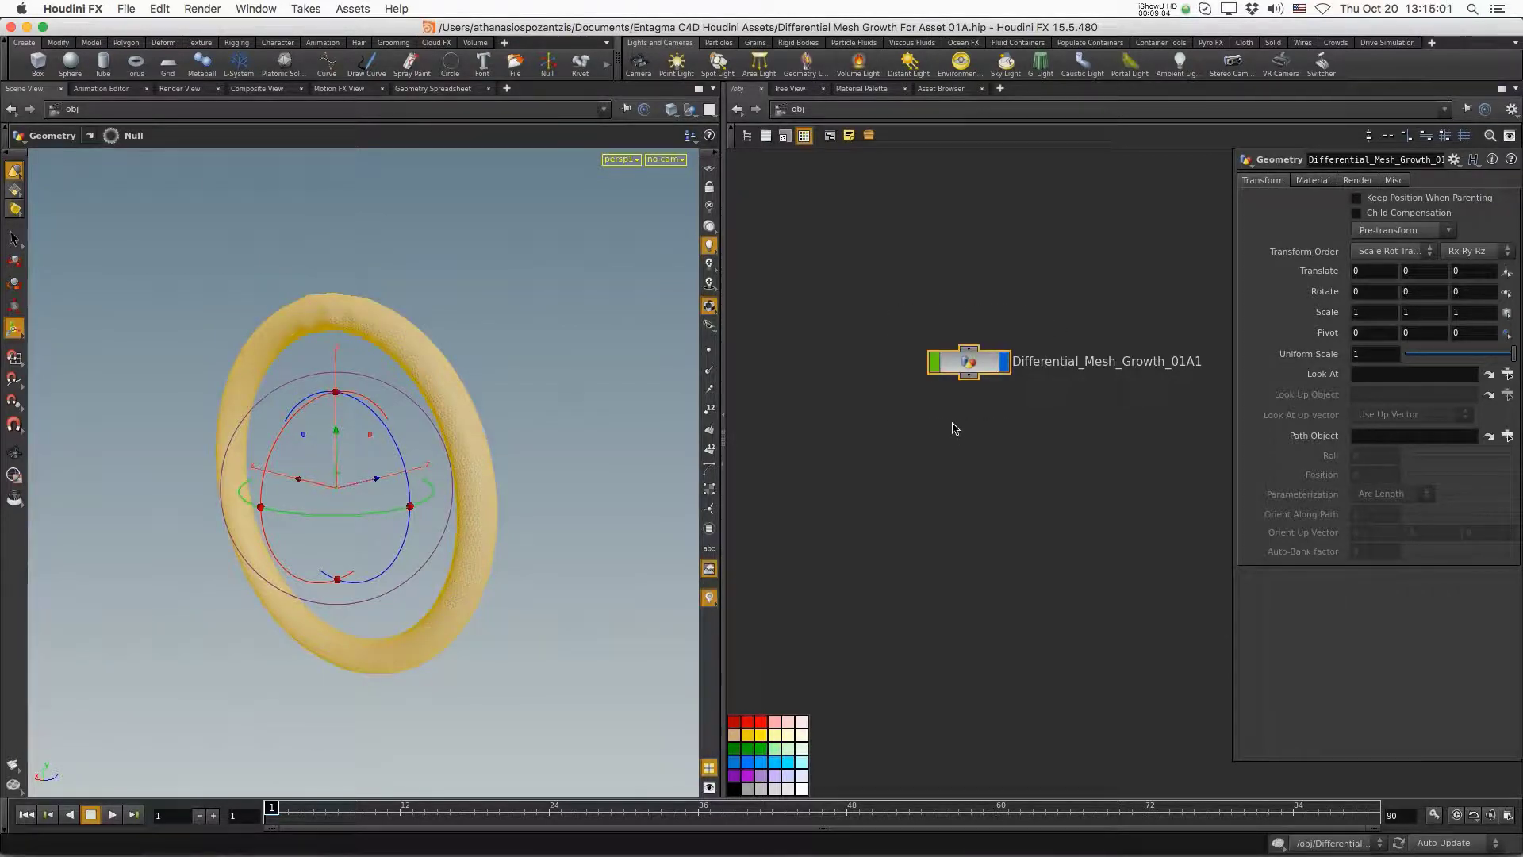
left_click(868, 135)
double_click(990, 367)
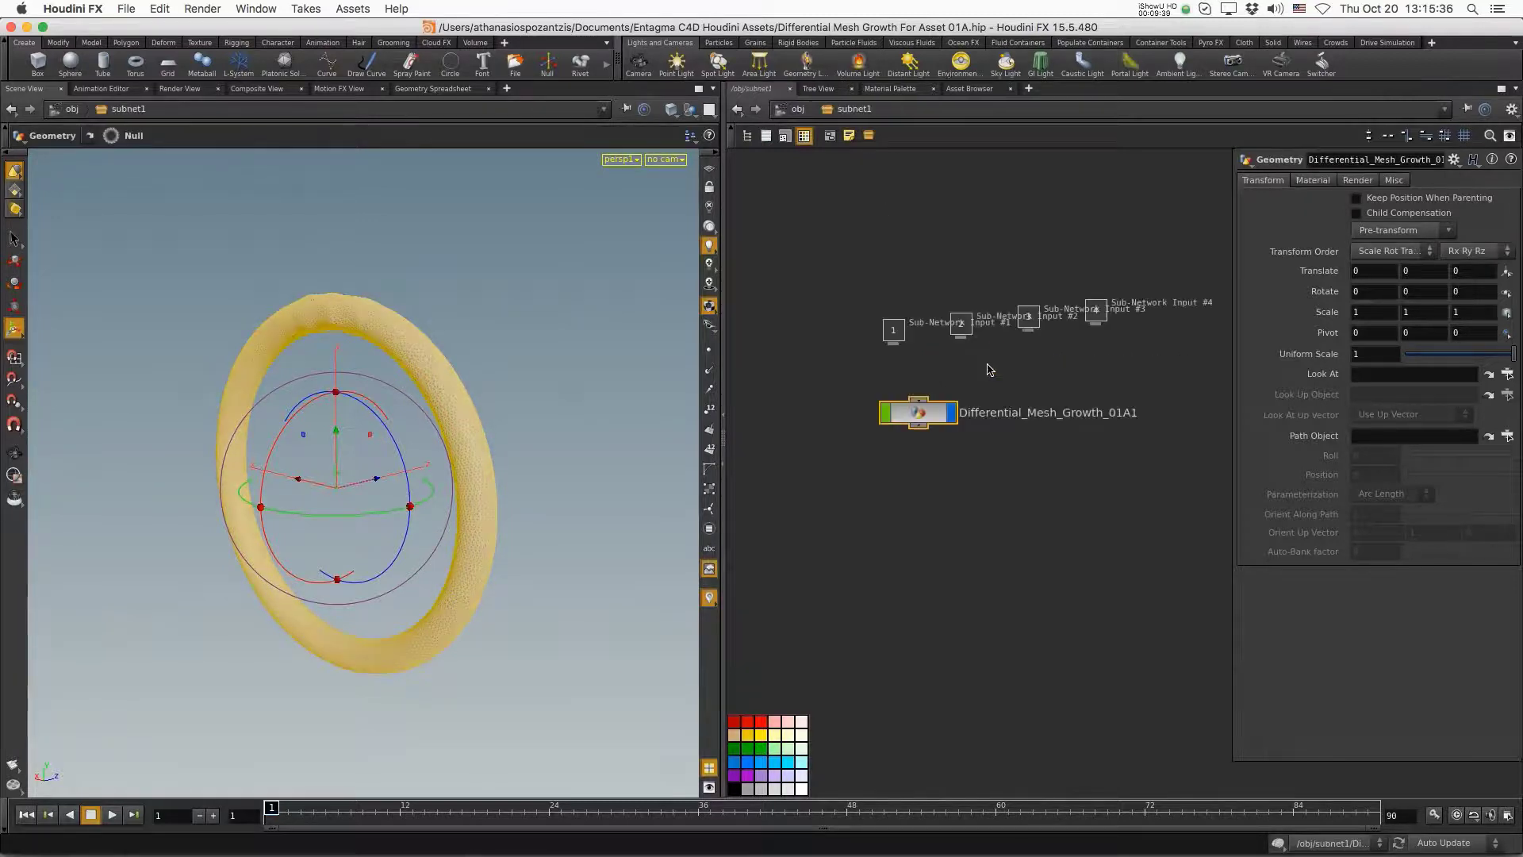
- Rename subnet1 to Differential_Mesh_Growth_01A1, leaving the inner node's name unchanged
double_click(1000, 414)
key("super+c")
left_click(998, 388)
key("u")
double_click(1025, 361)
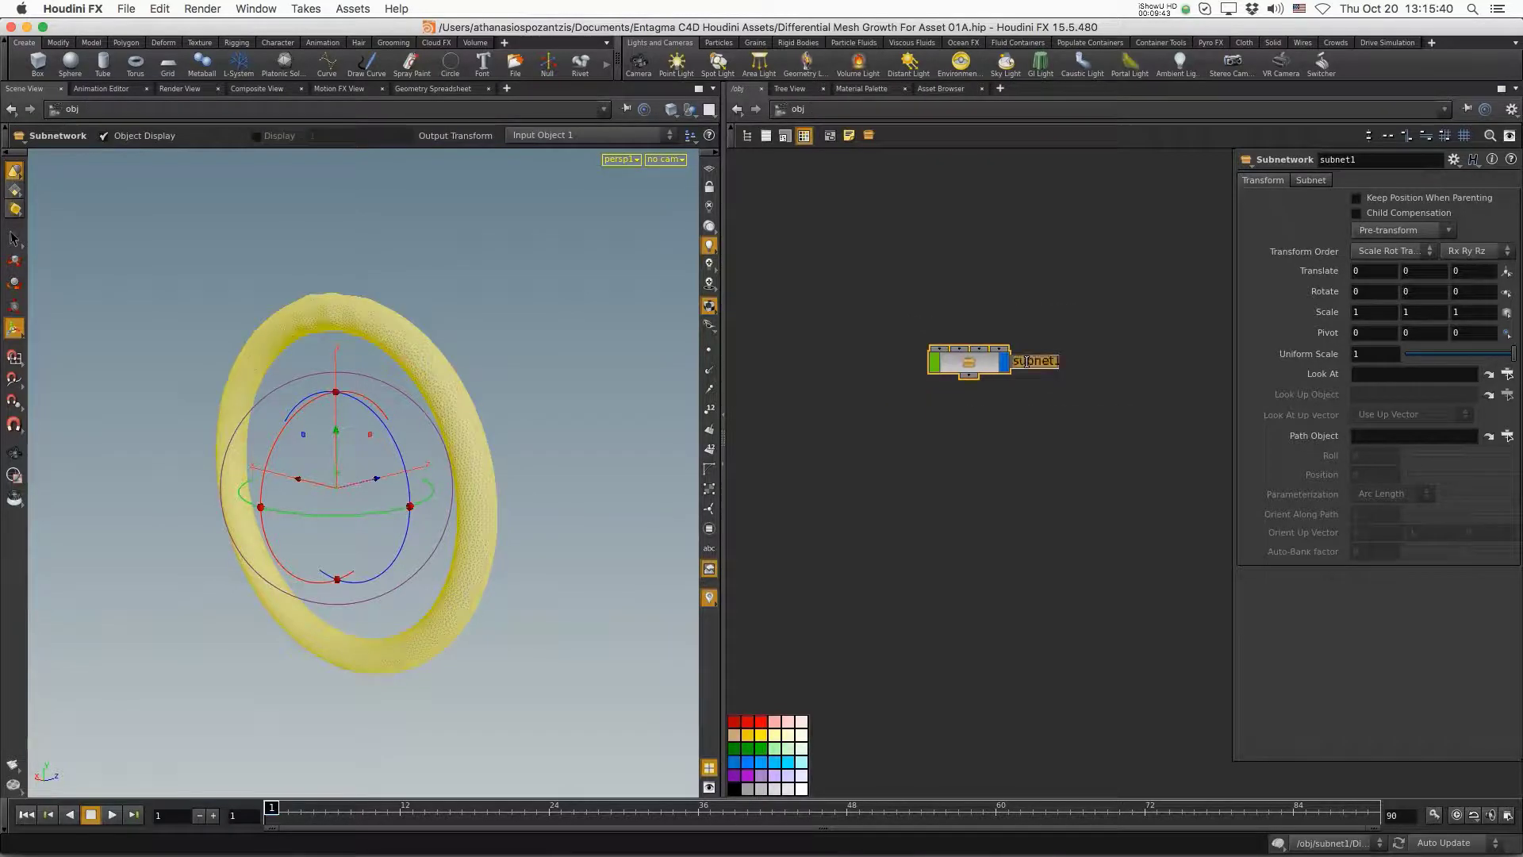
type("Growth")
key("Return")
key("Return")
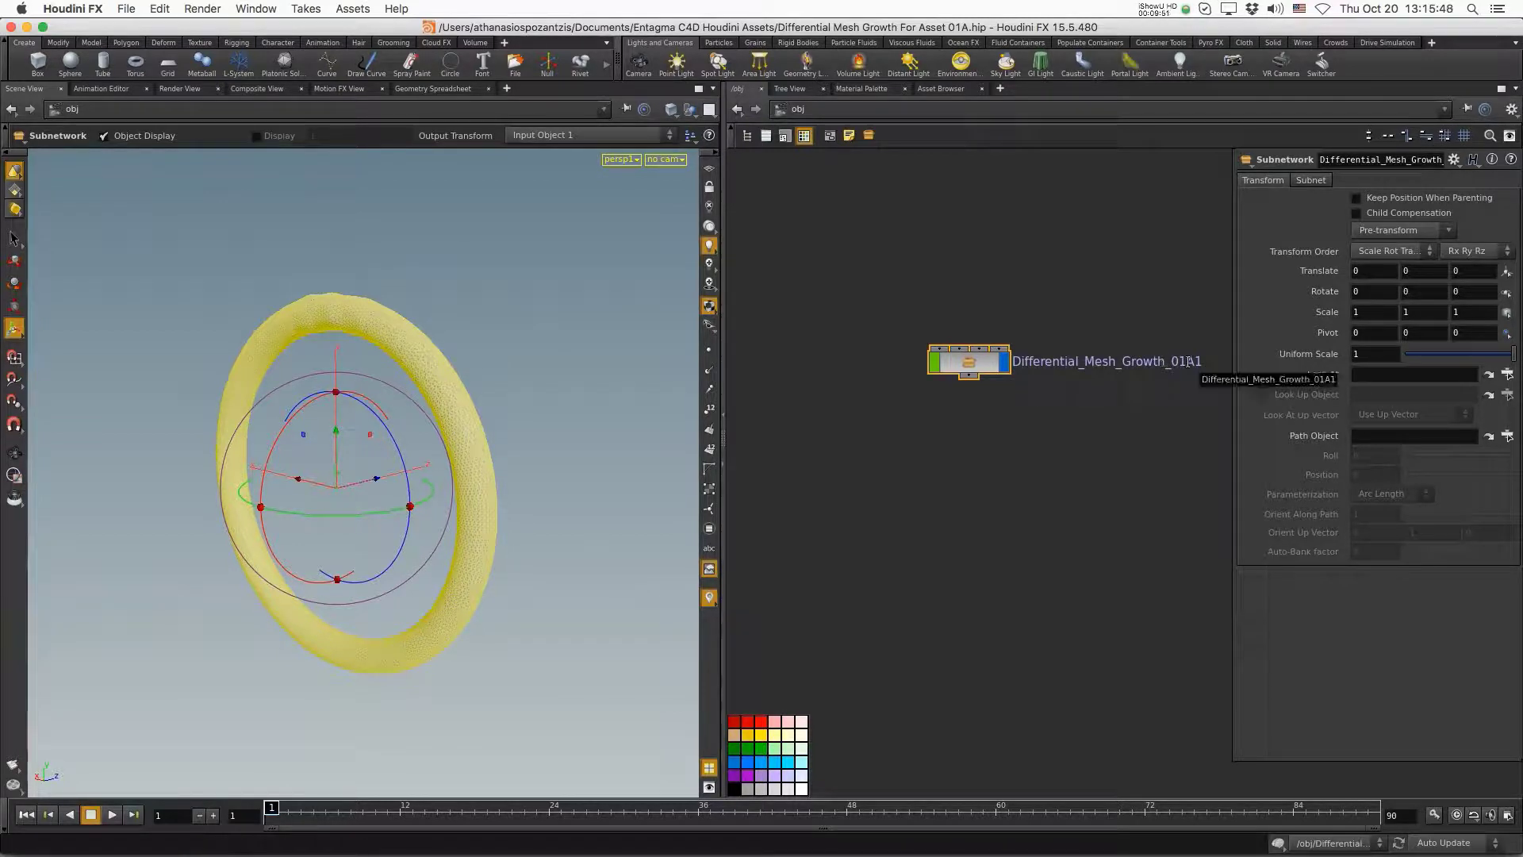
- Start a digital asset from the subnetwork, naming its operator Differential_mesh_growth_03
right_click(989, 366)
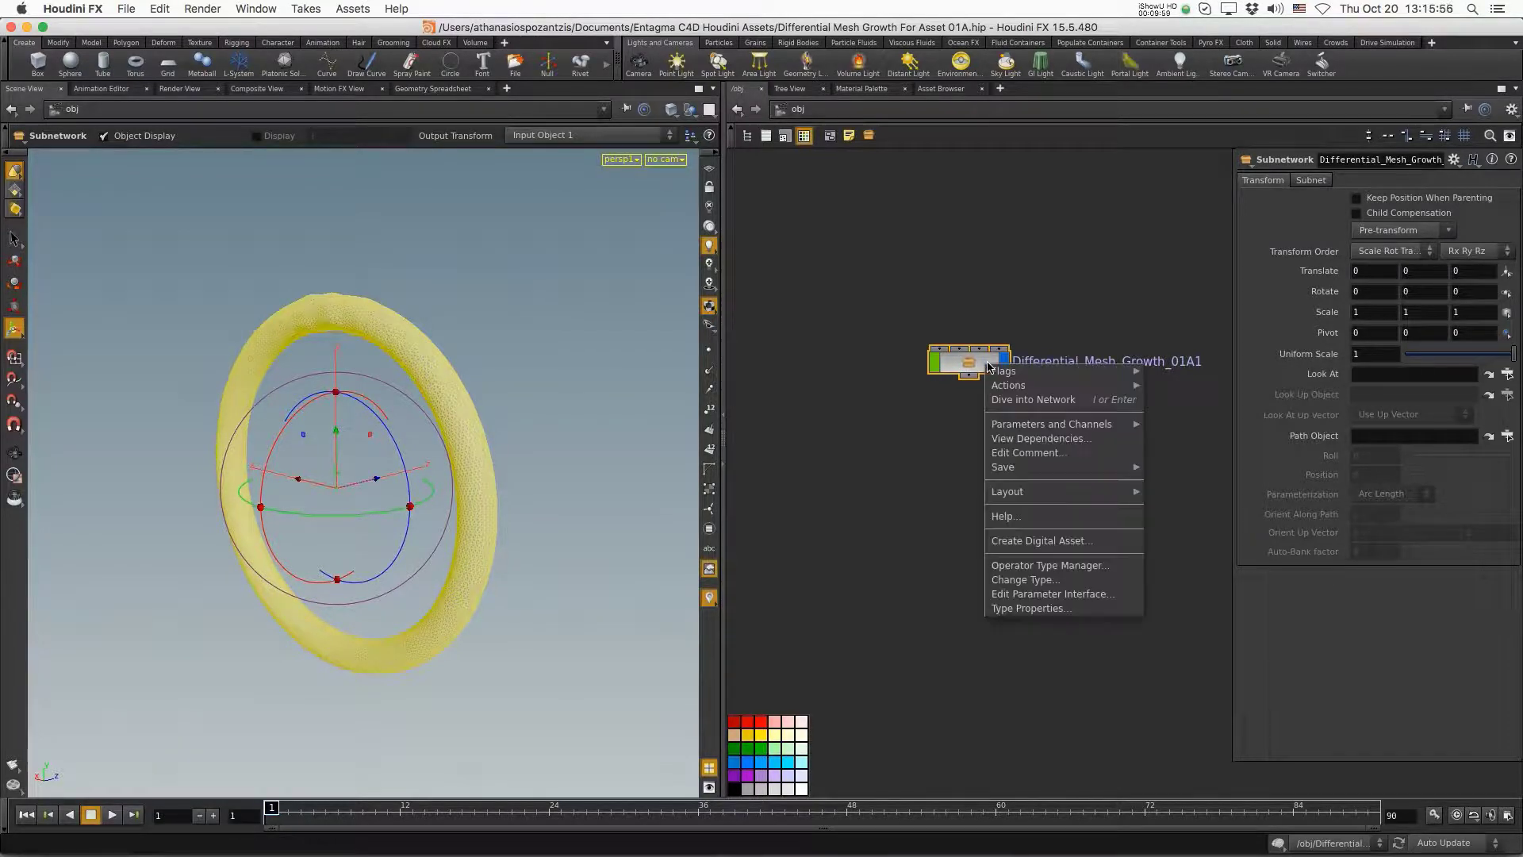
left_click(1070, 542)
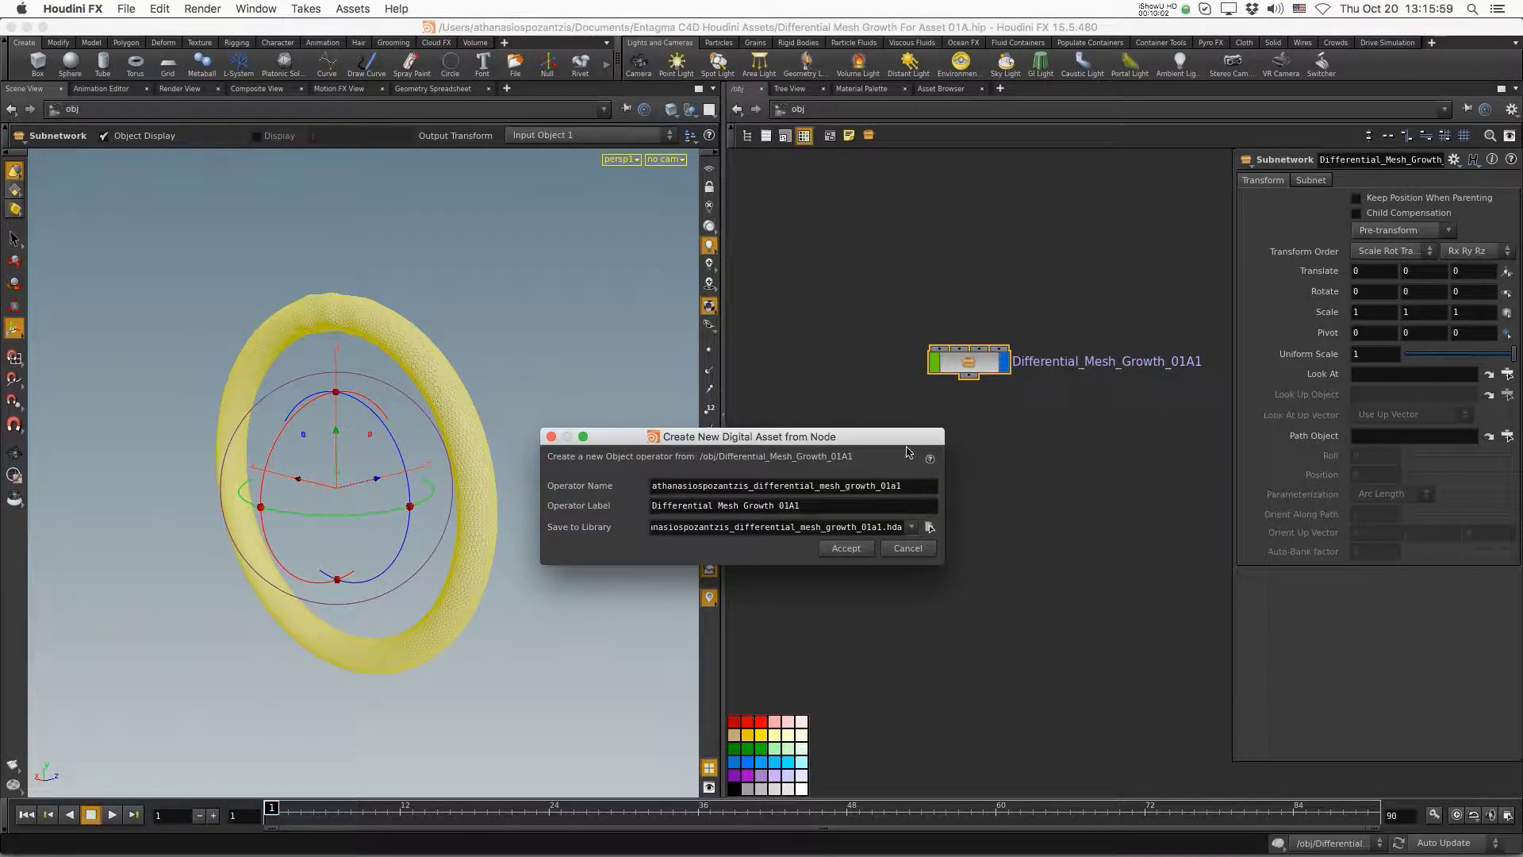
left_click_drag(944, 521, 807, 515)
type("D")
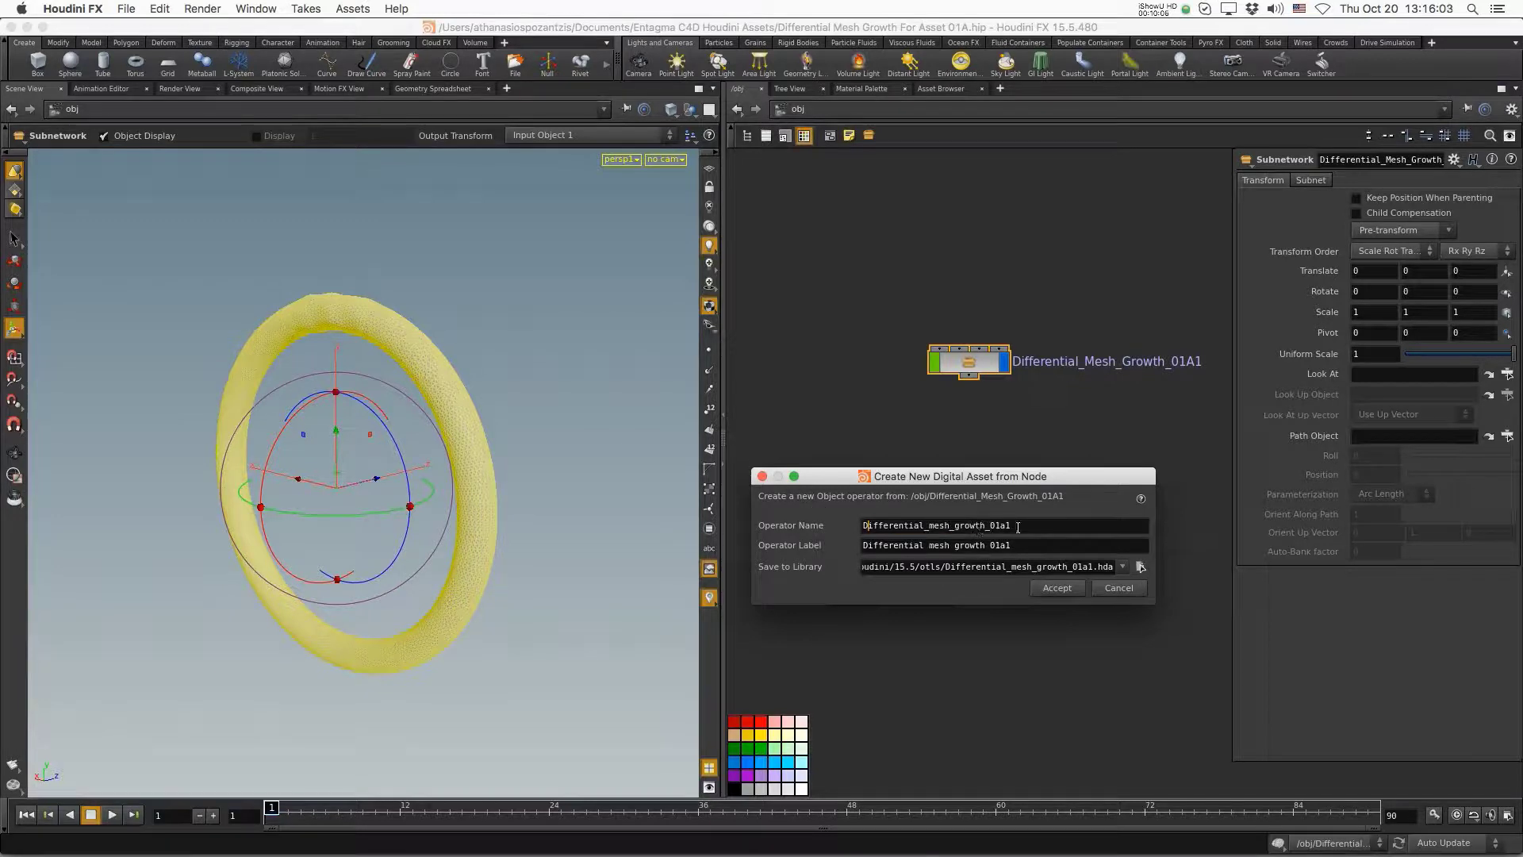
left_click_drag(1029, 526, 994, 528)
type("3")
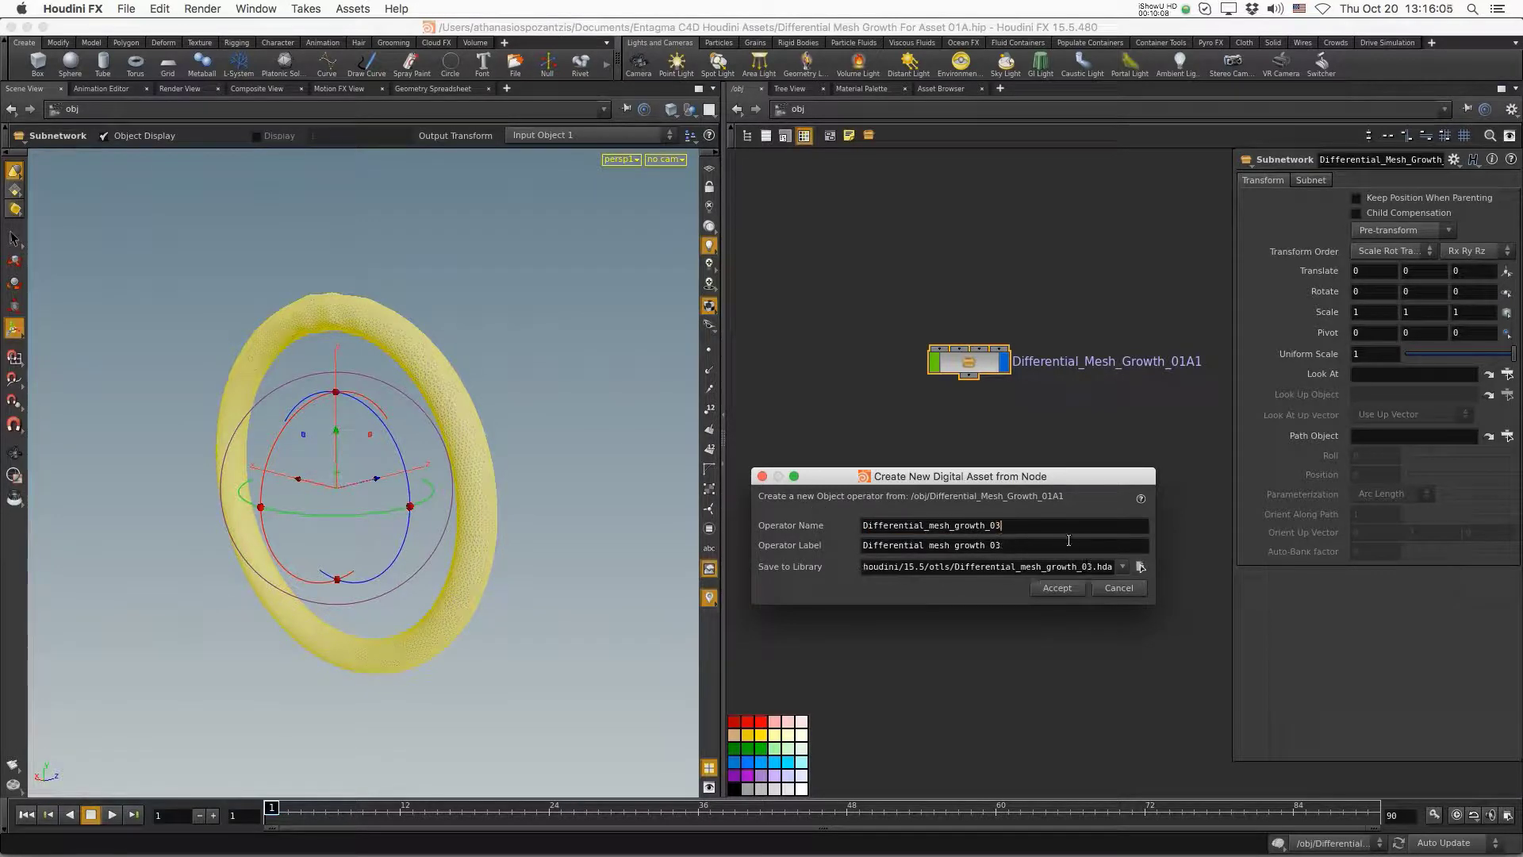
- Save the asset library in $HIP as Differential_Mesh_Growth_03.hda and create the asset
left_click(1140, 566)
left_click(361, 406)
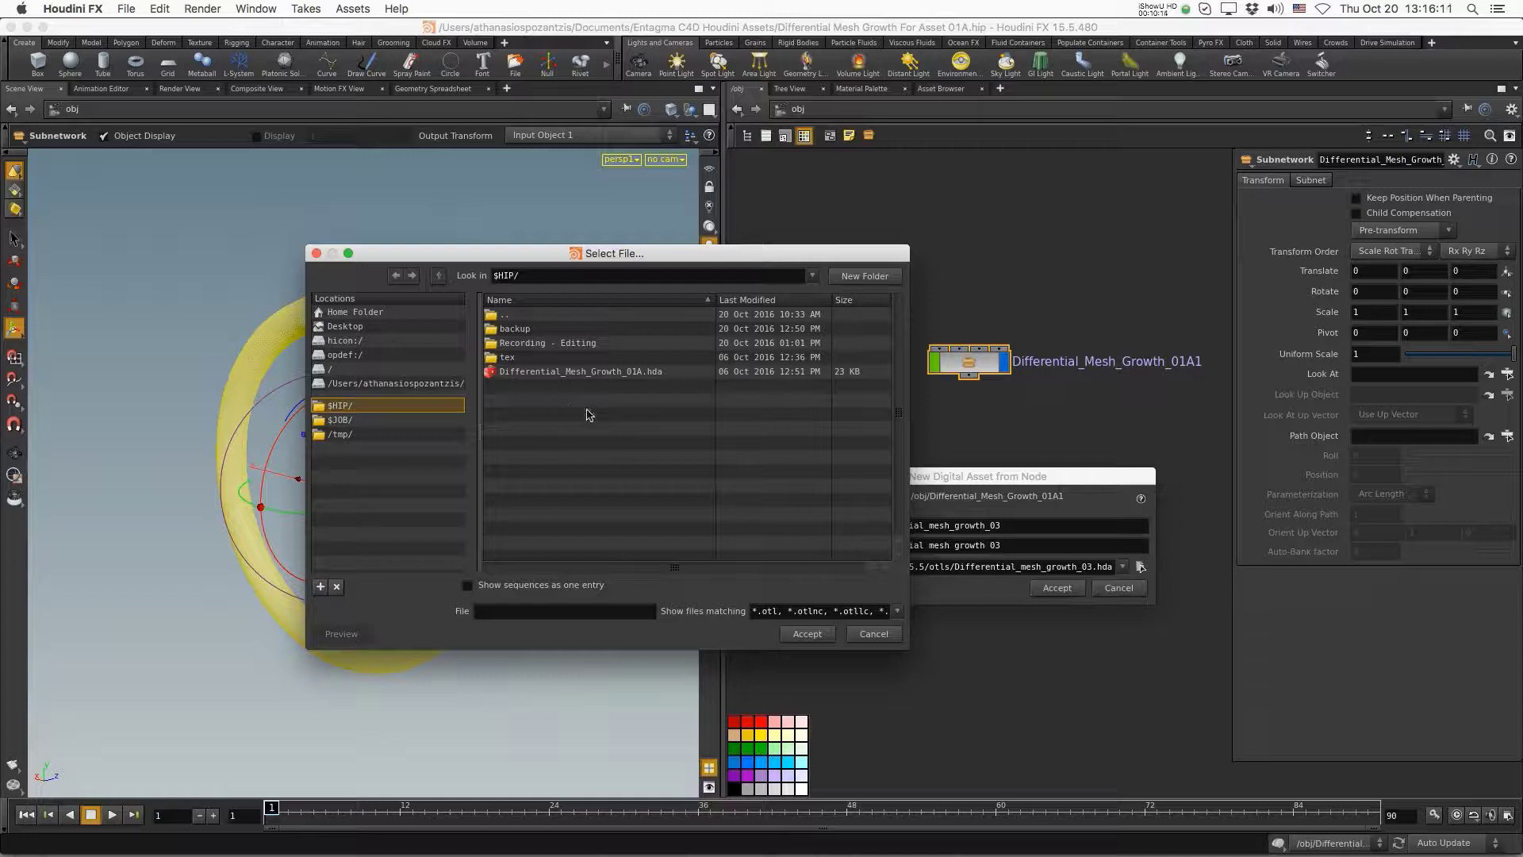
left_click(510, 611)
key("super+v")
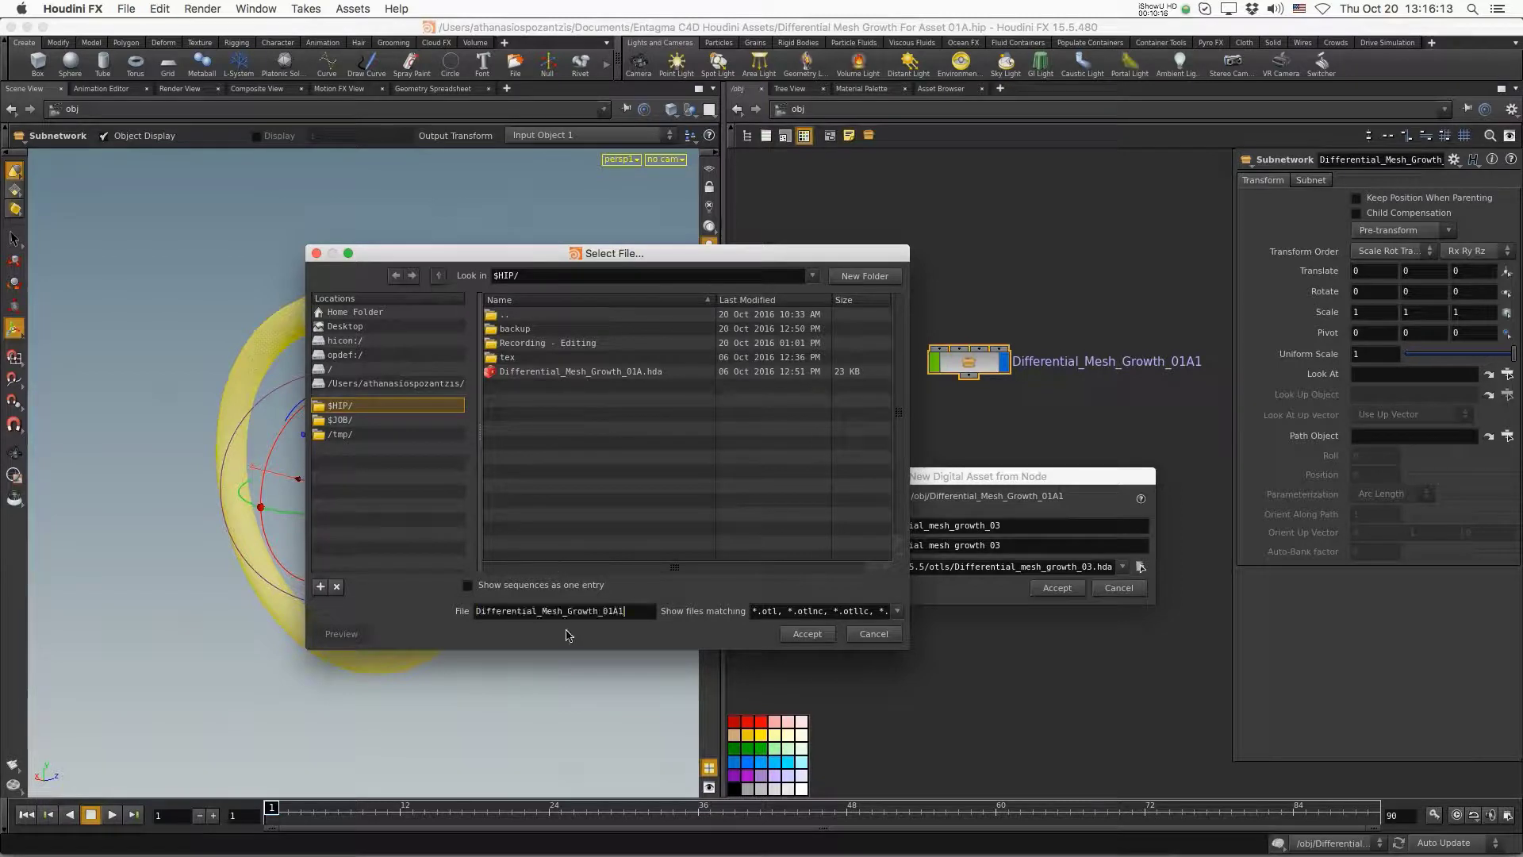
type("03")
left_click(807, 634)
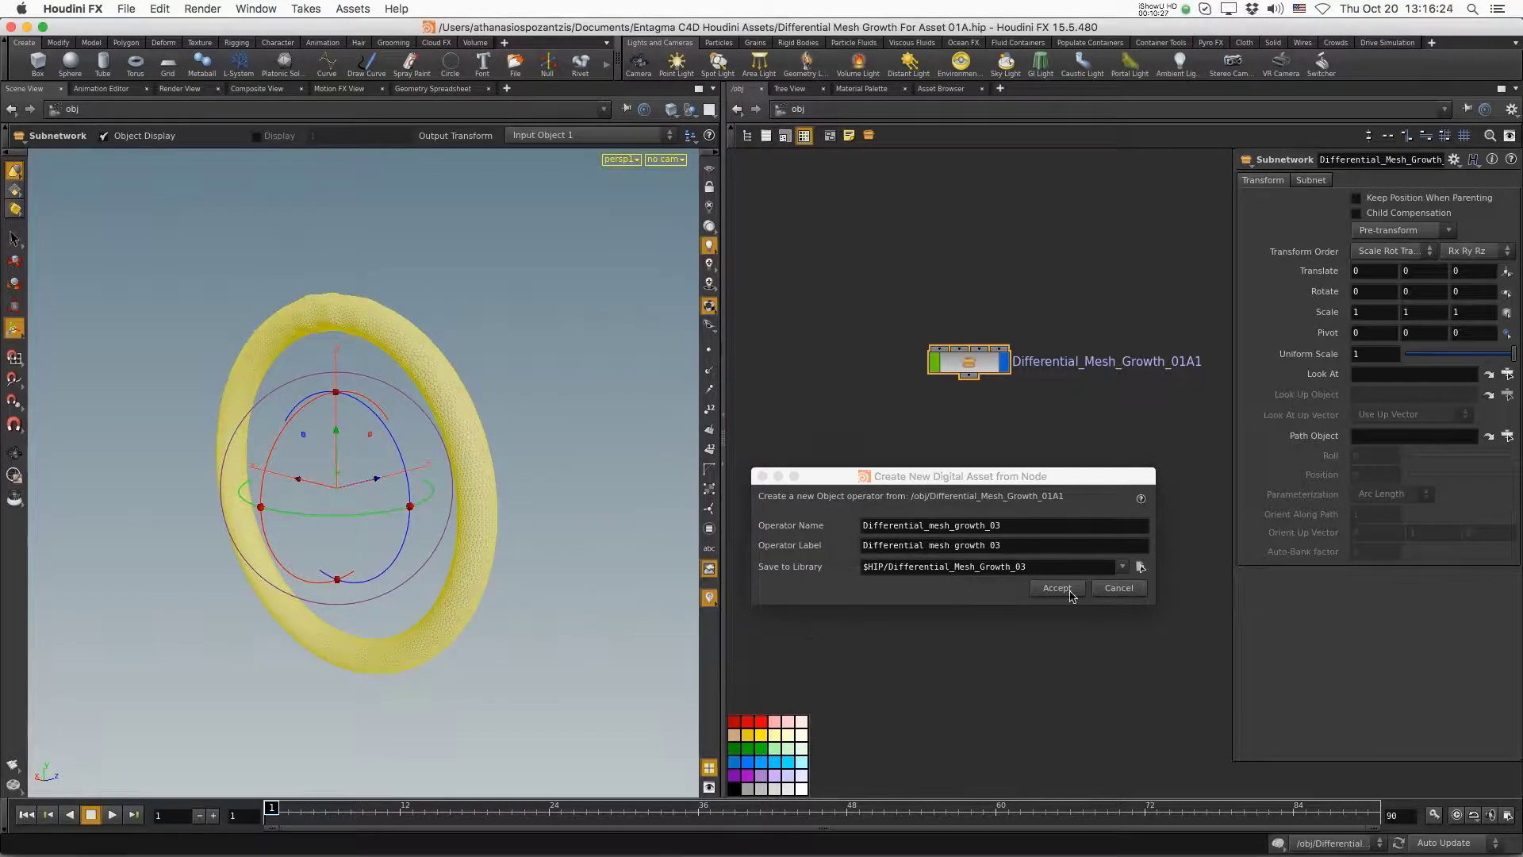
left_click(1058, 588)
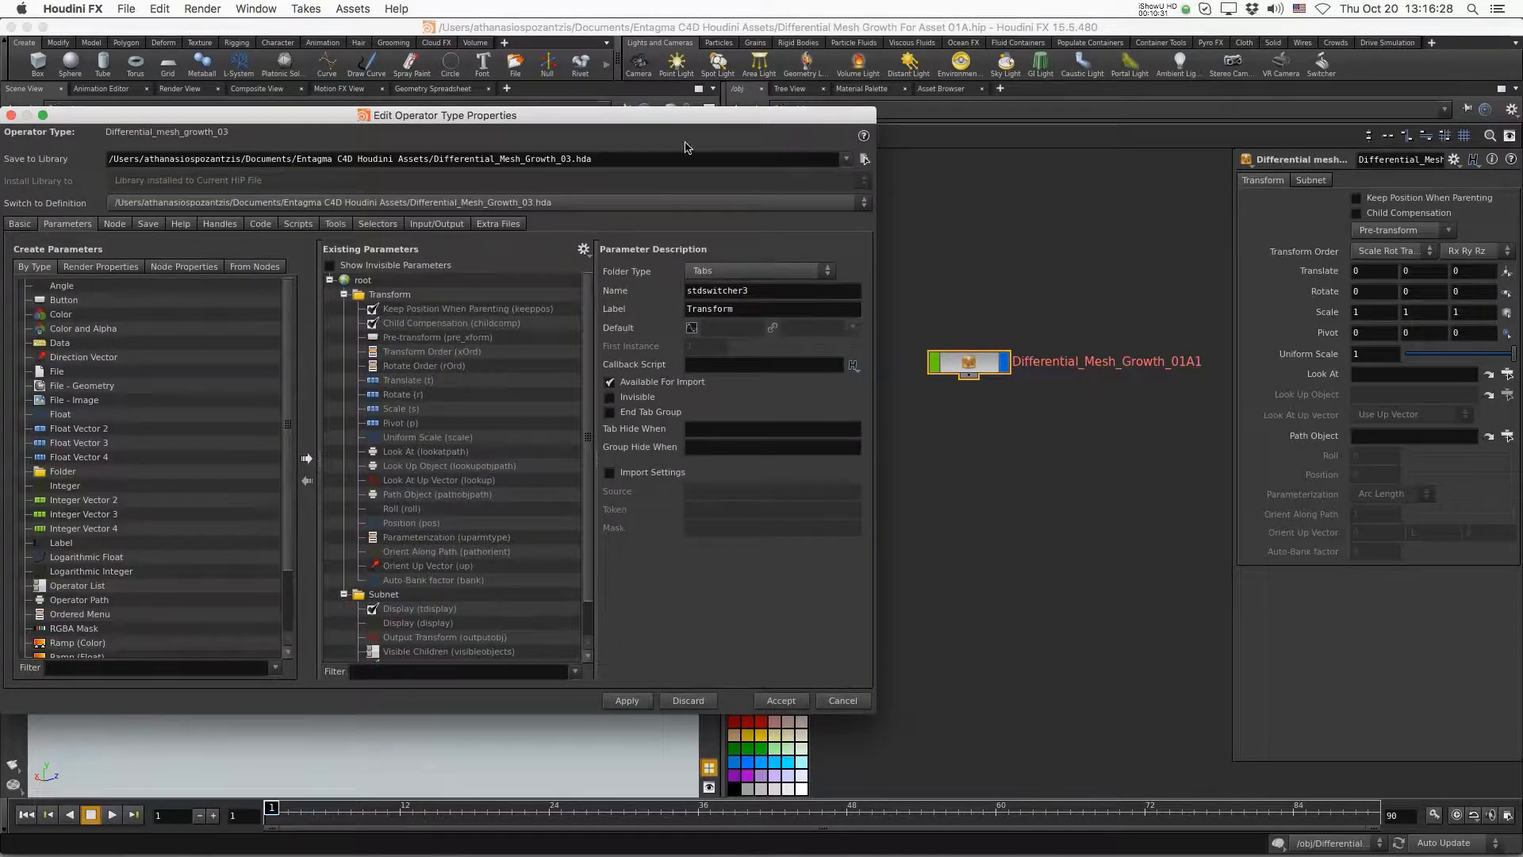
- Arrange the Type Properties window and network, and review the asset's Subnet and Transform parameters
left_click_drag(688, 123, 620, 122)
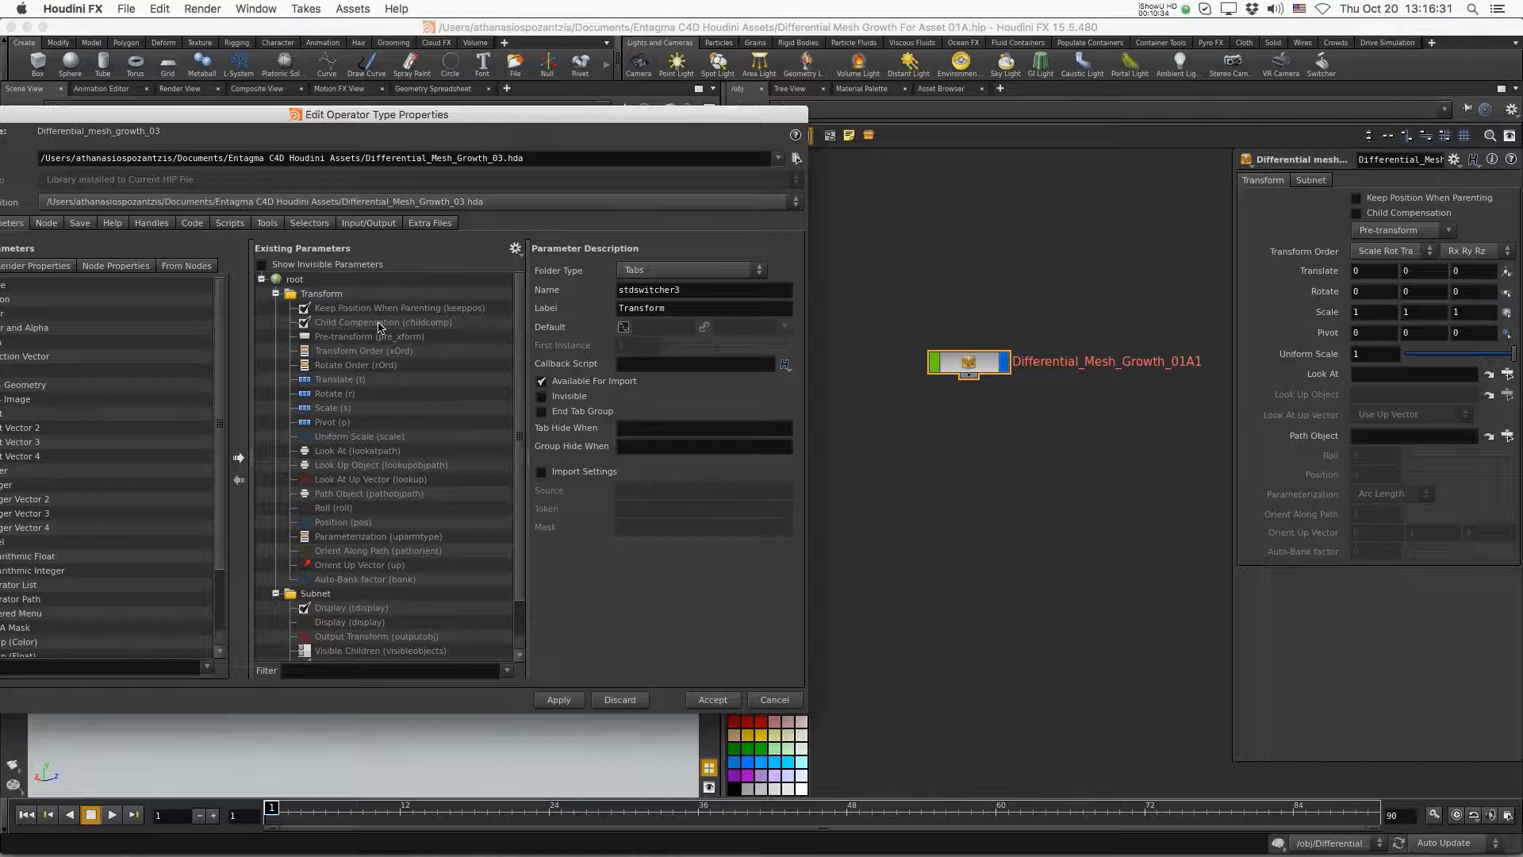
double_click(327, 295)
left_click(276, 294)
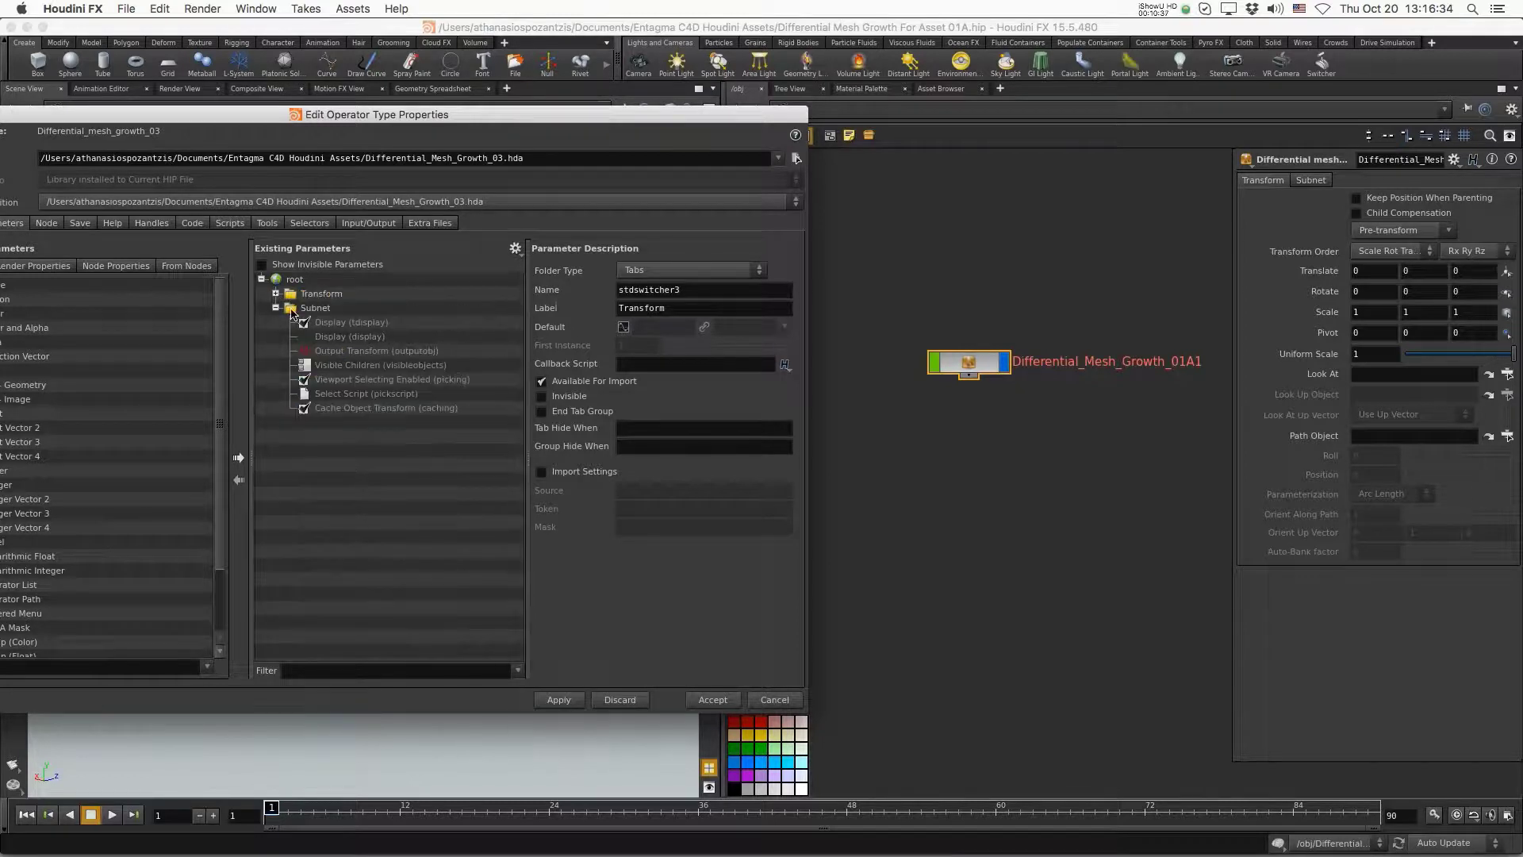
left_click(319, 310)
left_click(990, 371)
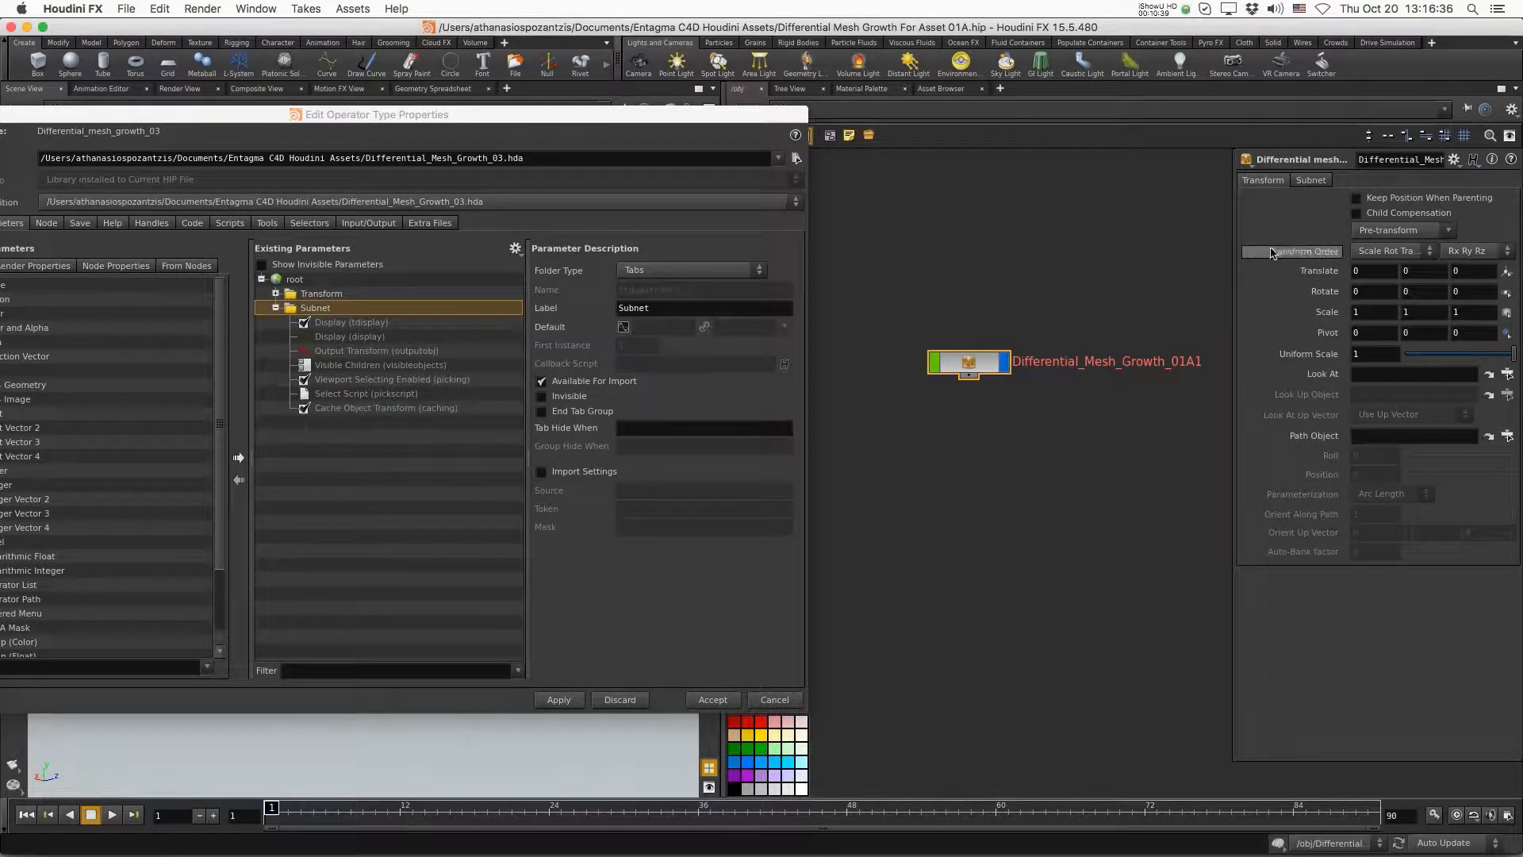
left_click_drag(1235, 237, 1106, 237)
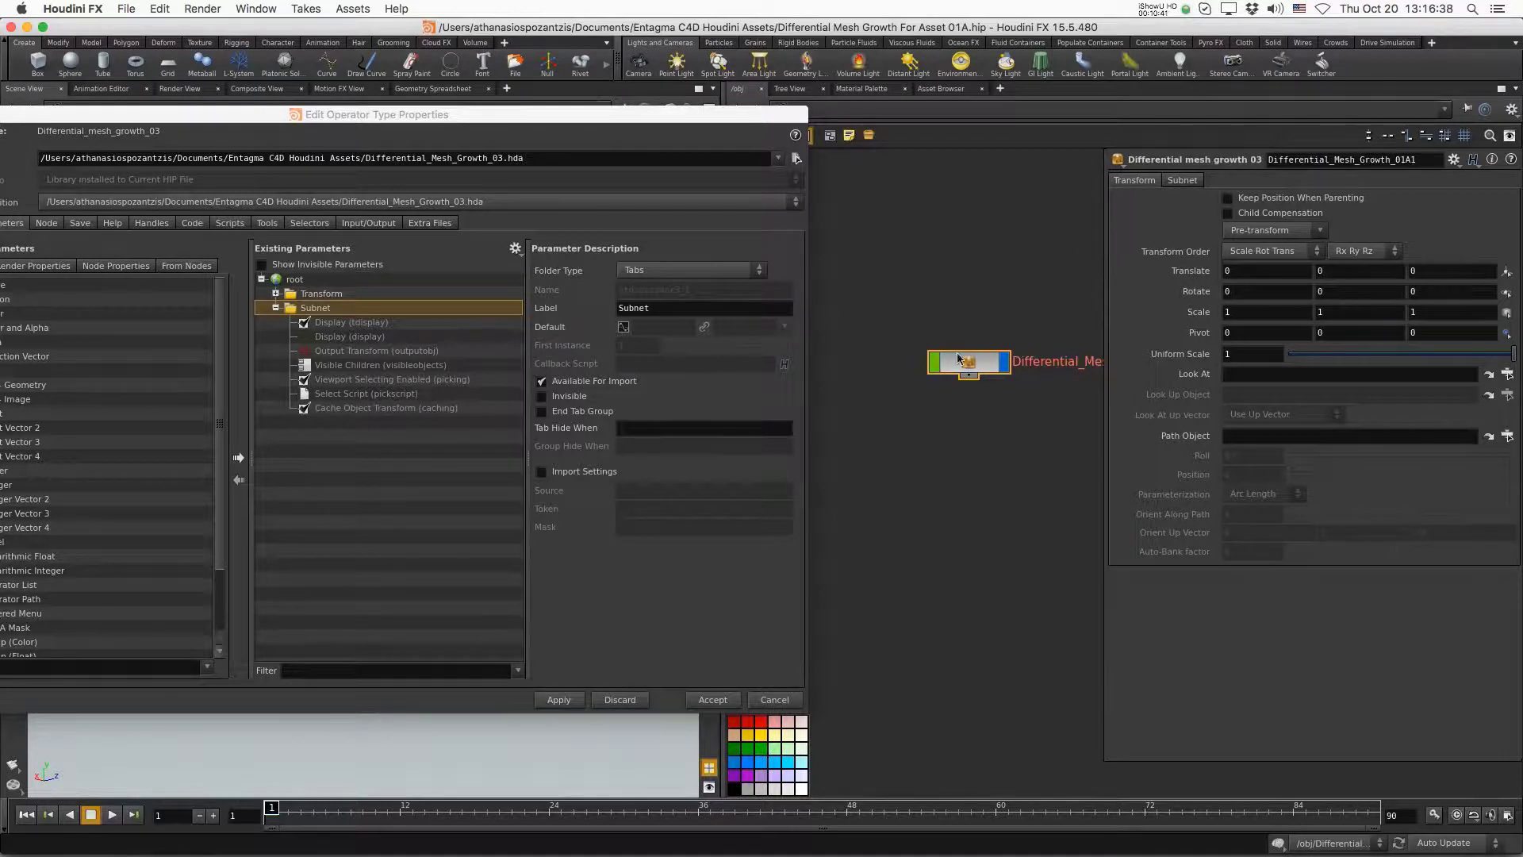
left_click_drag(968, 362, 914, 326)
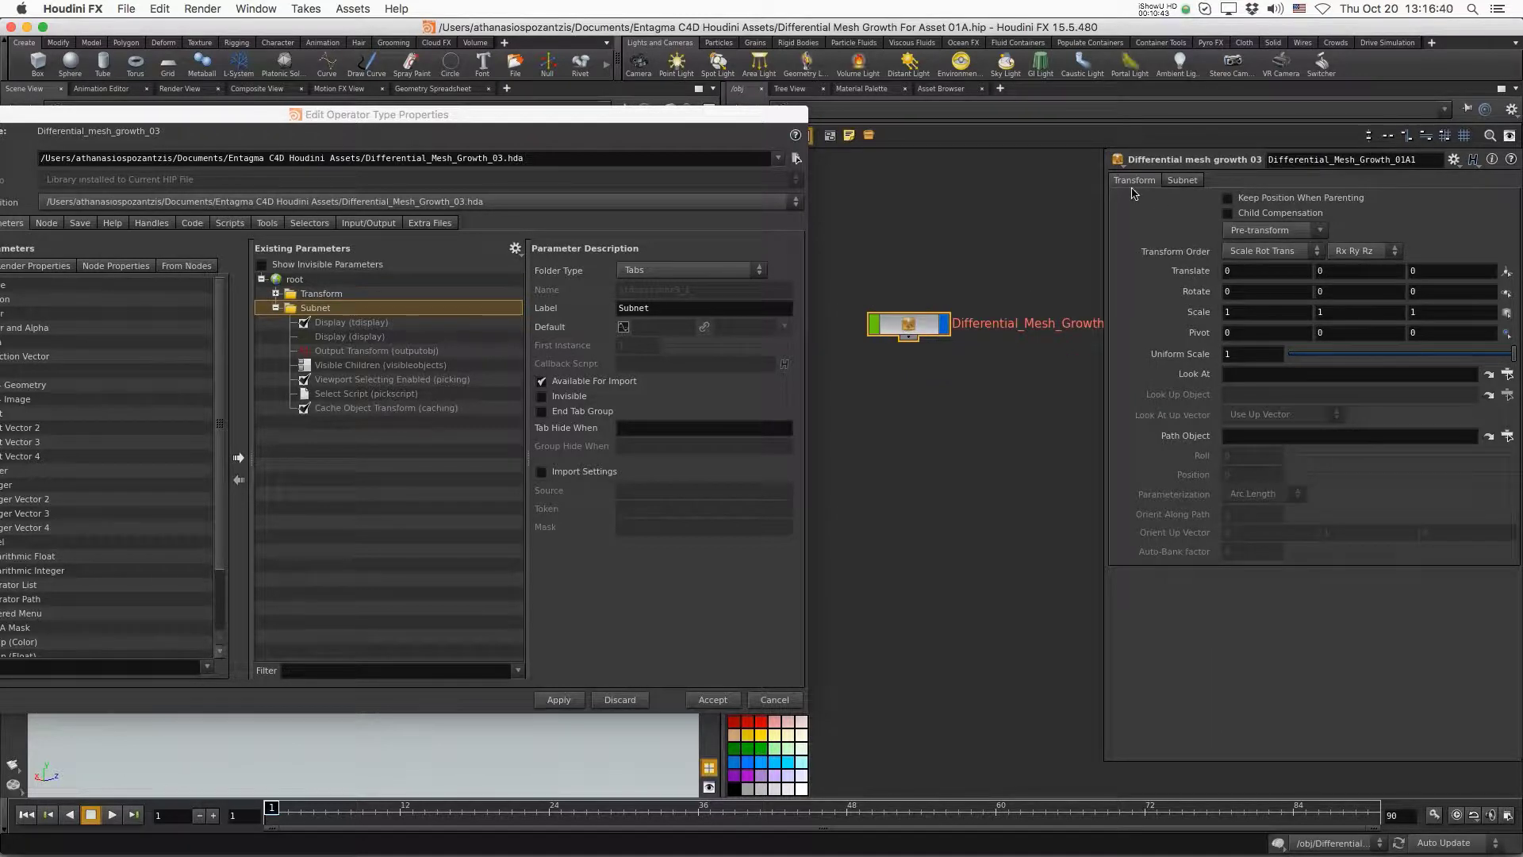
left_click(1188, 181)
left_click(1135, 181)
- Mark the Transform and Subnet parameter folders Invisible in the asset's Type Properties
left_click(406, 296)
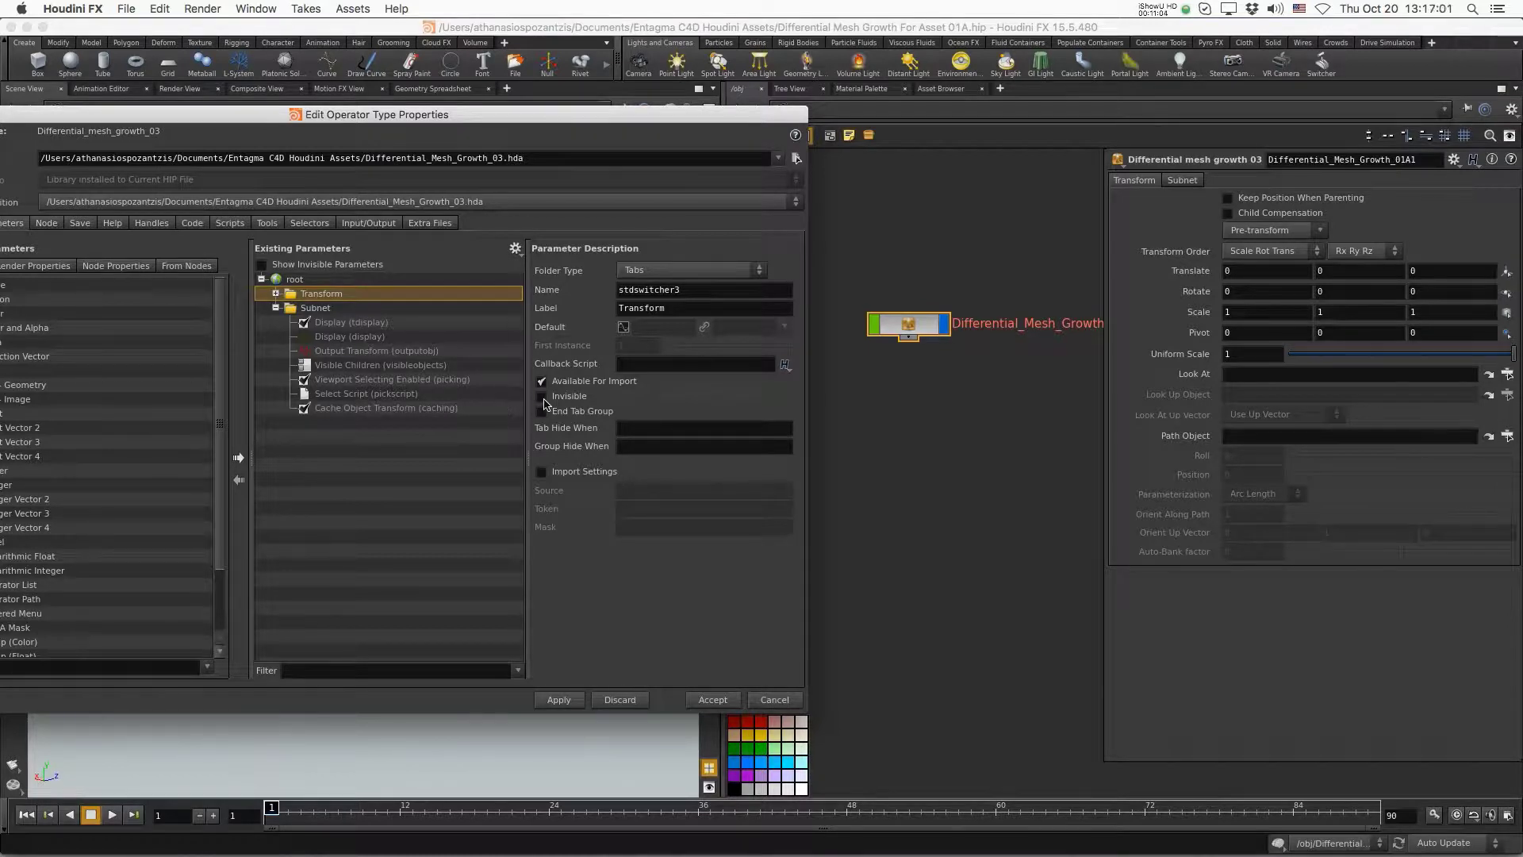
left_click(542, 397)
left_click(316, 294)
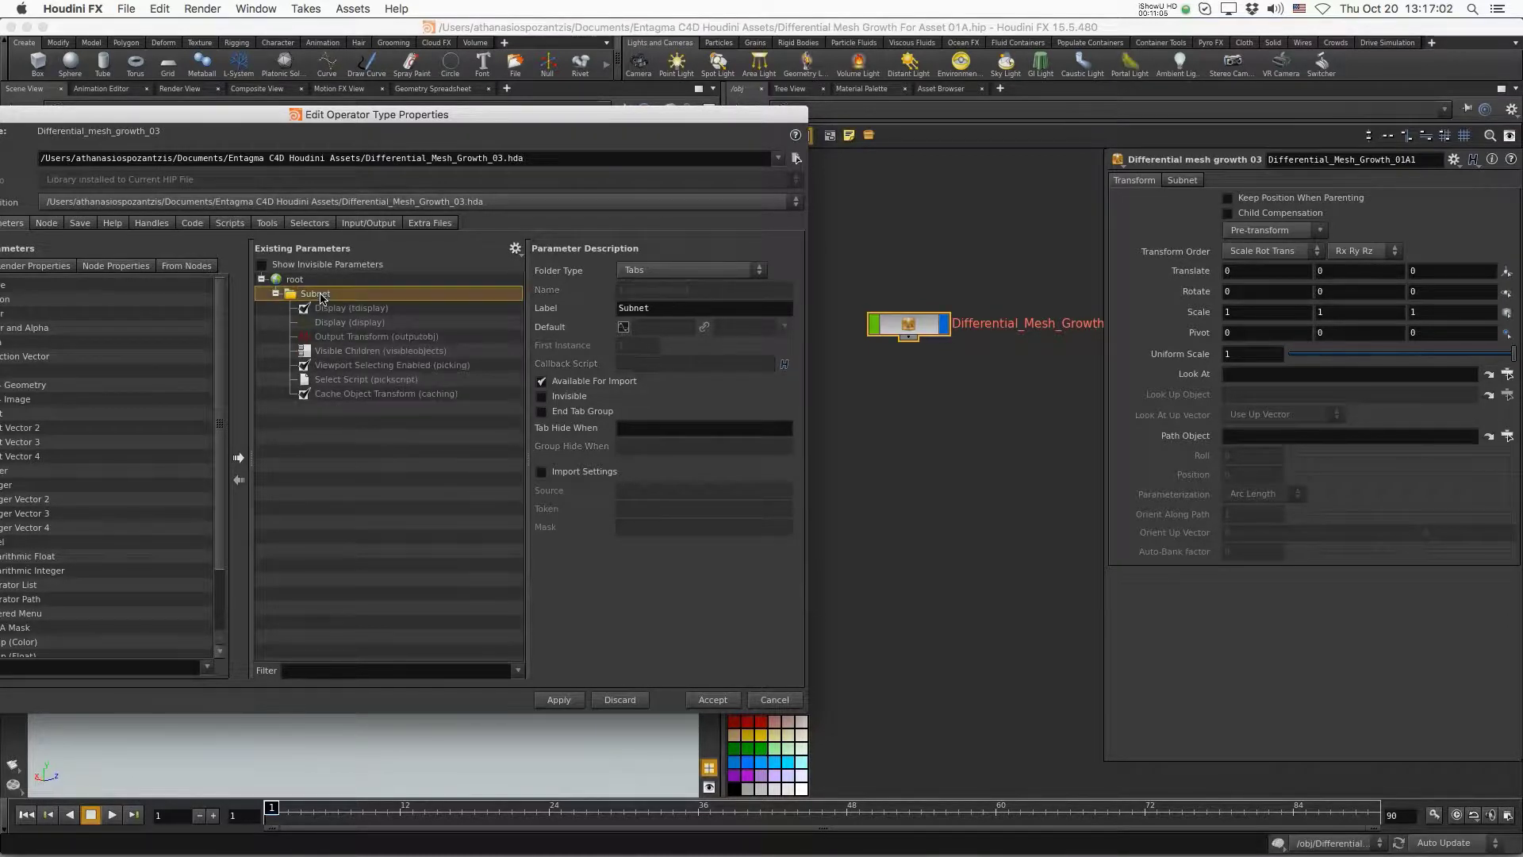
left_click(542, 396)
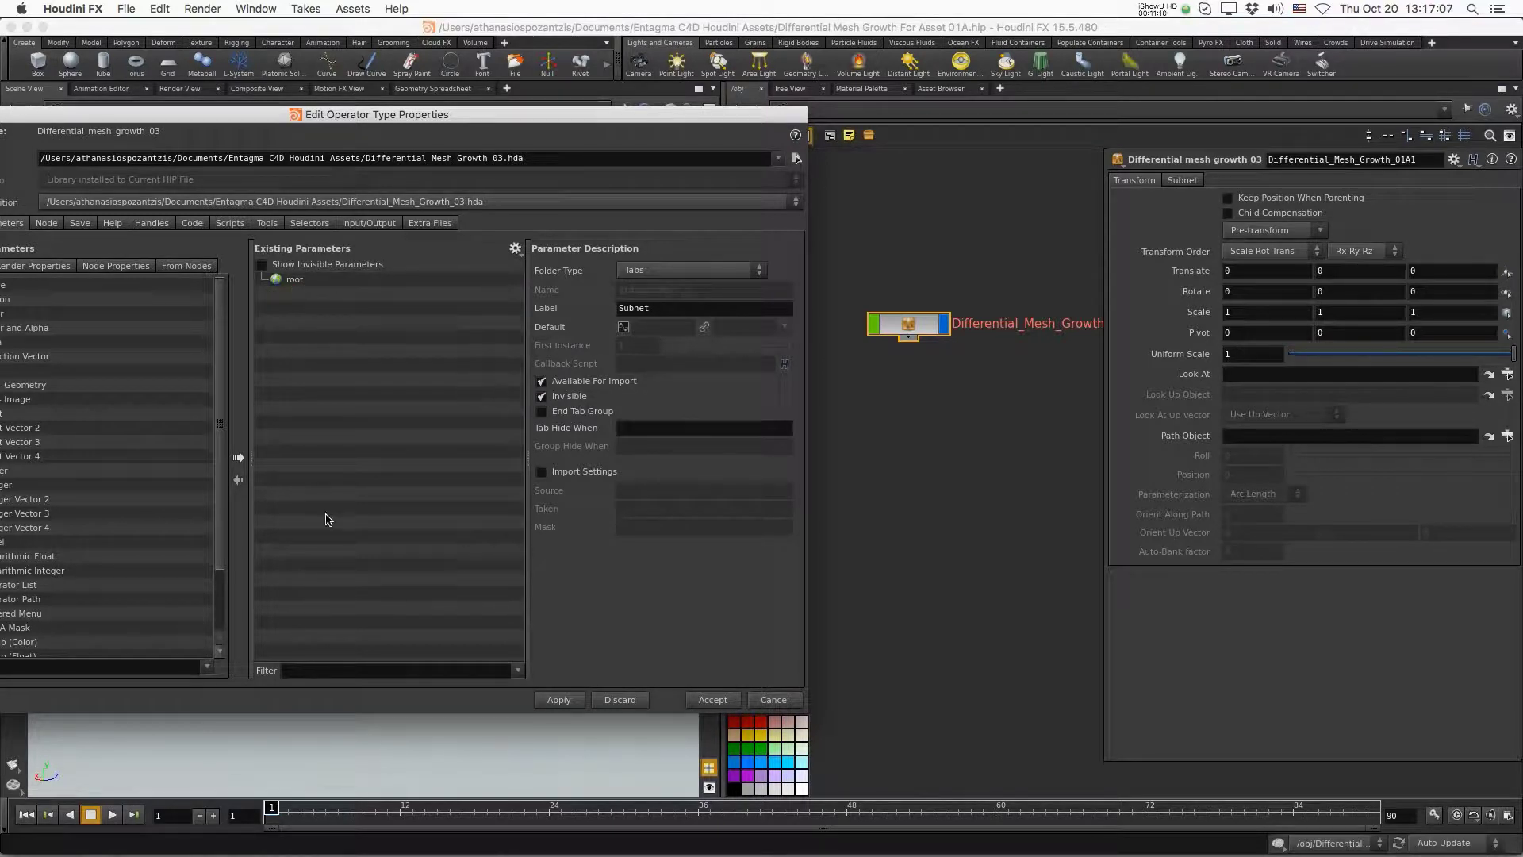
double_click(917, 327)
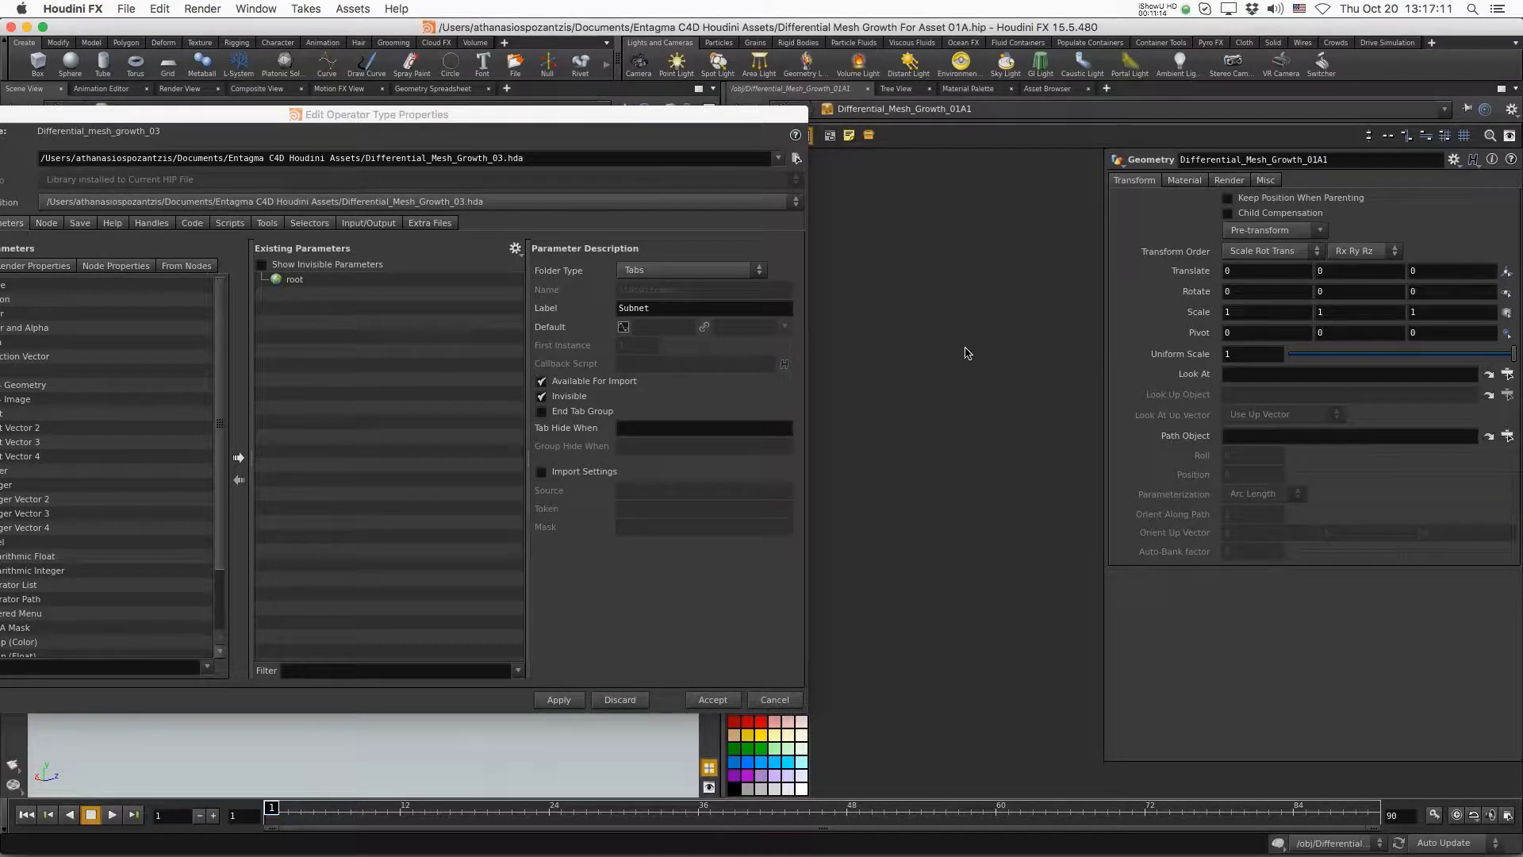
- Promote object_merge1's Object 1 onto the asset and label it 'Main Object'
key("h")
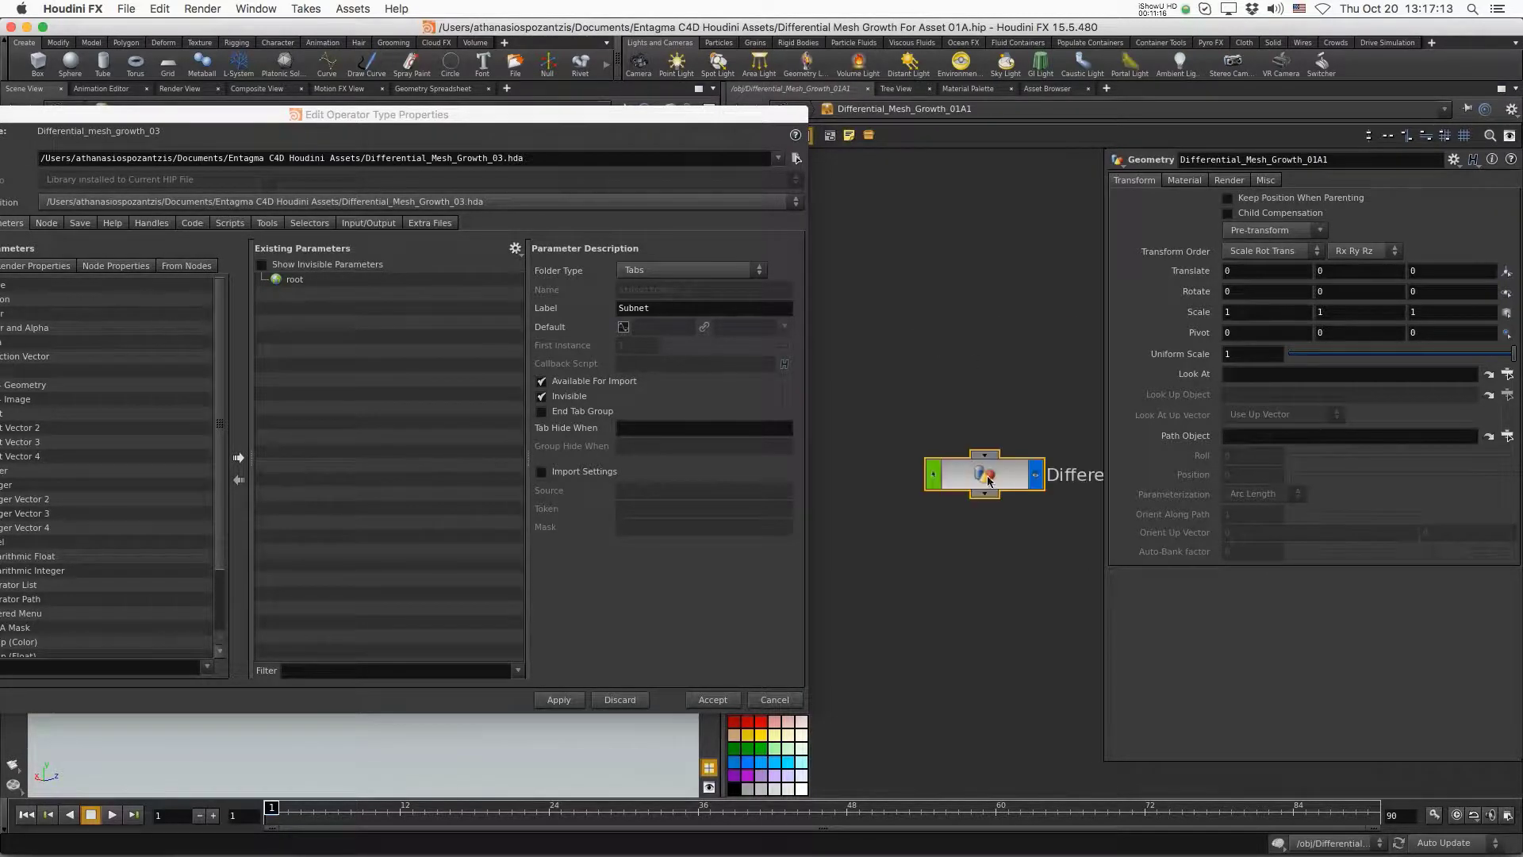
left_click_drag(1005, 479, 956, 414)
double_click(956, 413)
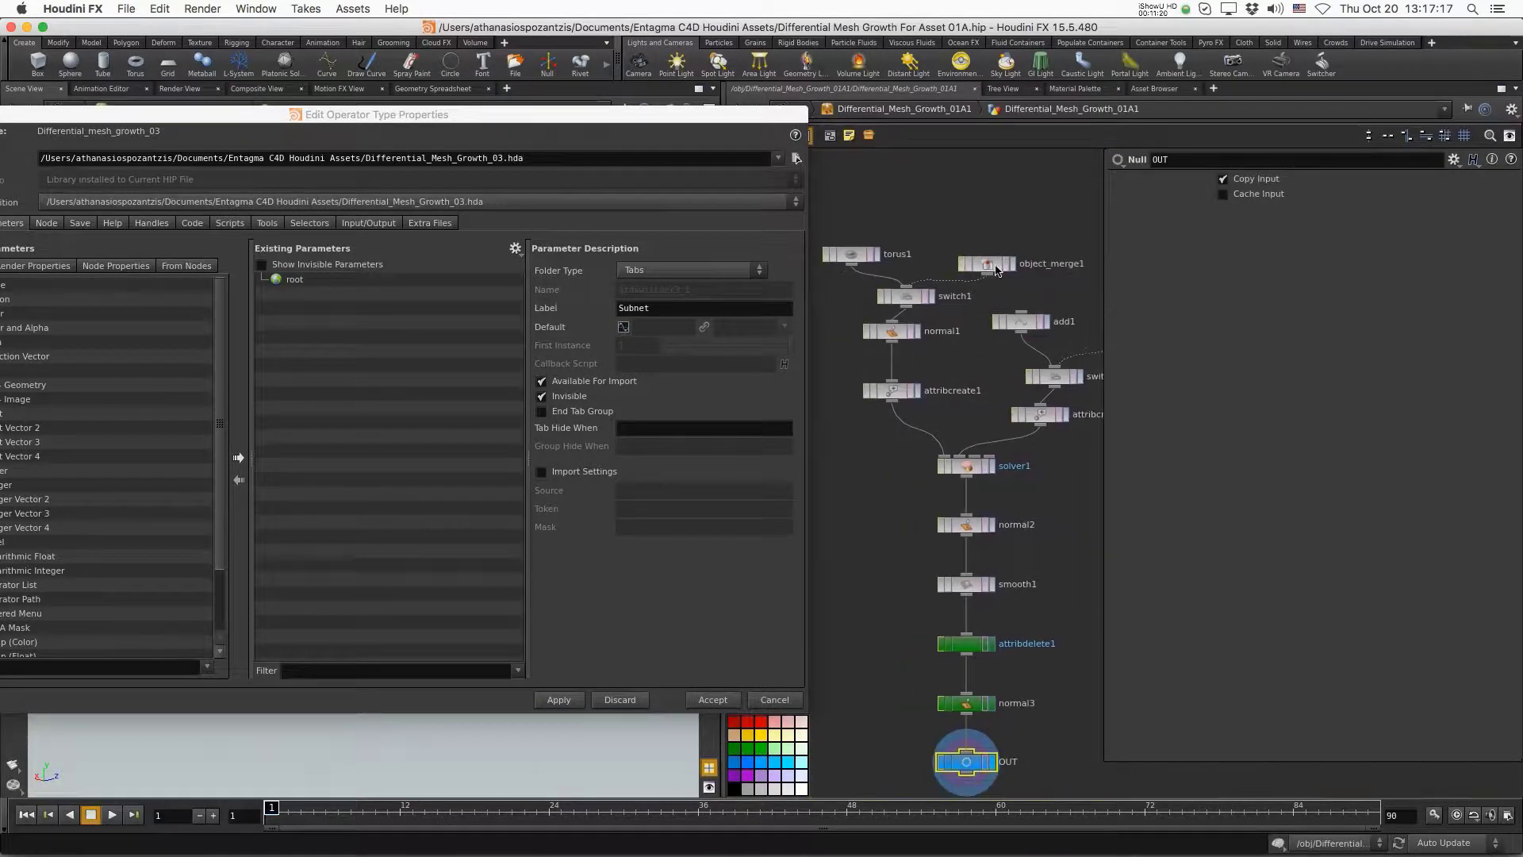
left_click(987, 269)
left_click(280, 286)
left_click_drag(279, 287, 297, 283)
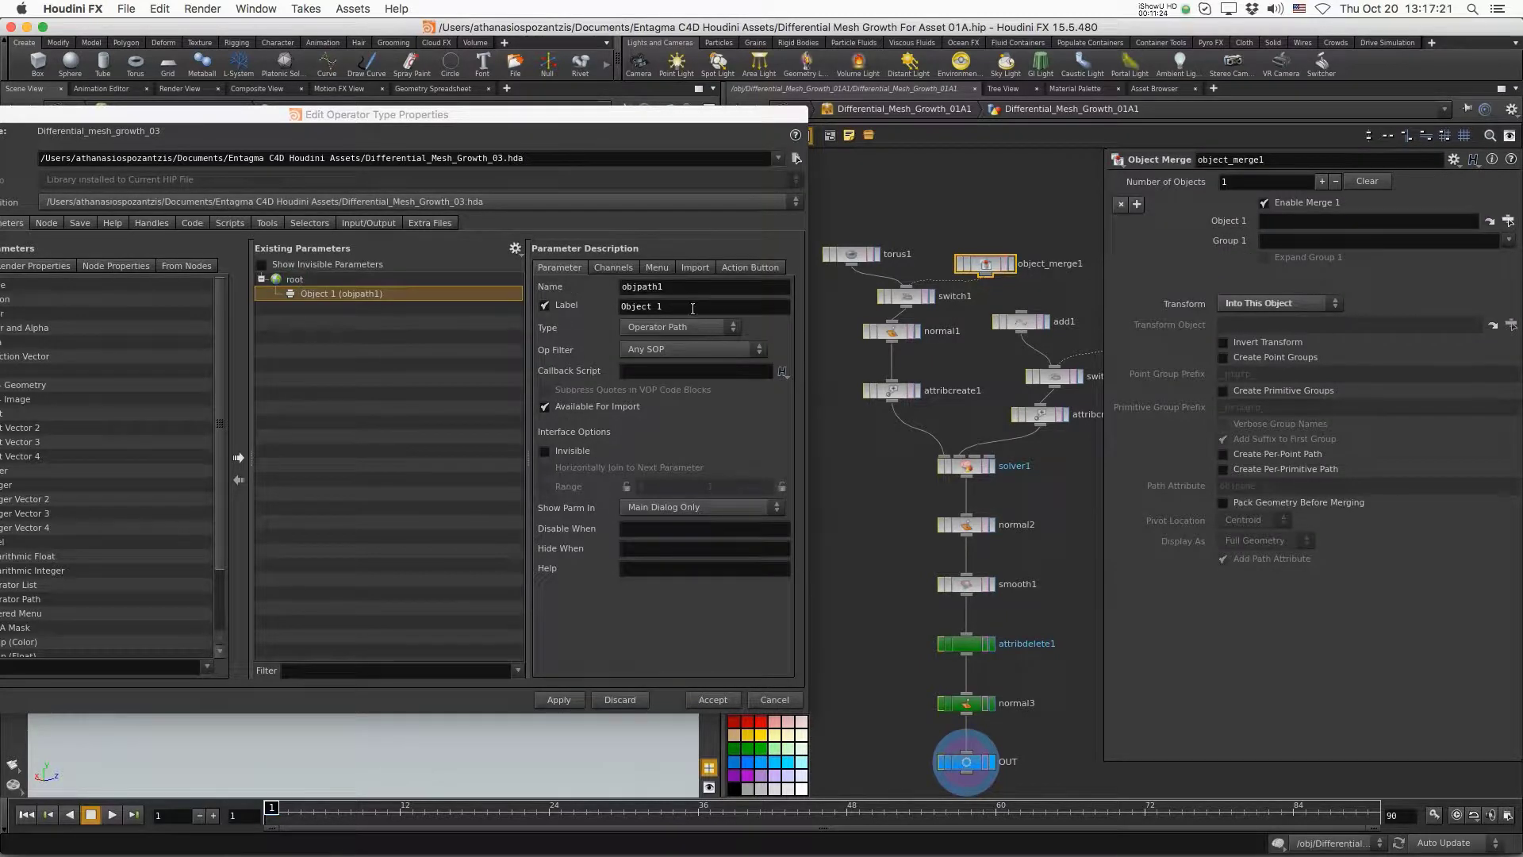
left_click_drag(693, 308, 526, 291)
key("BackSpace")
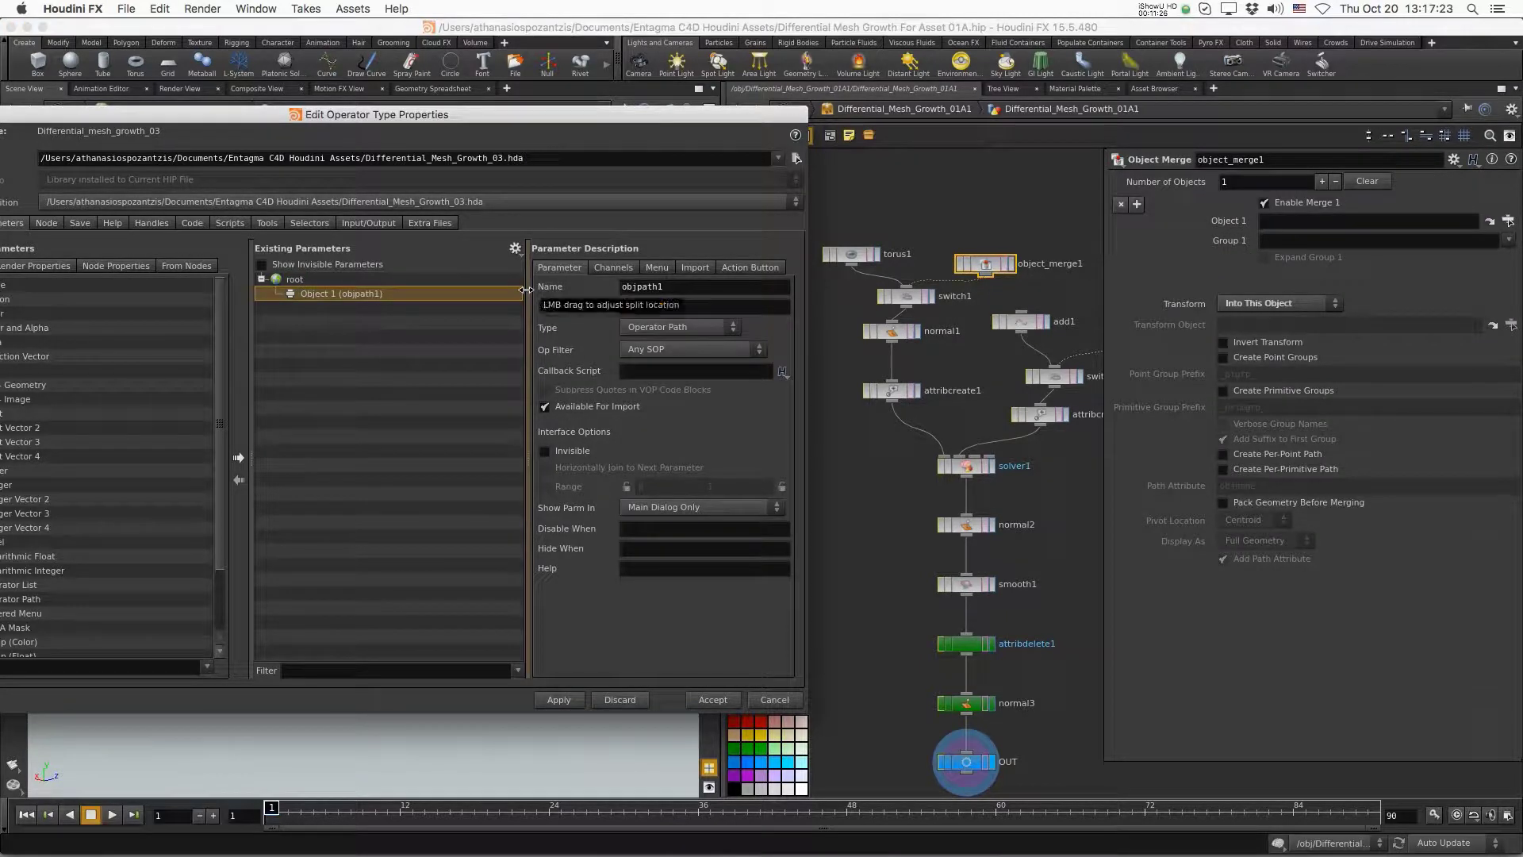
type("M")
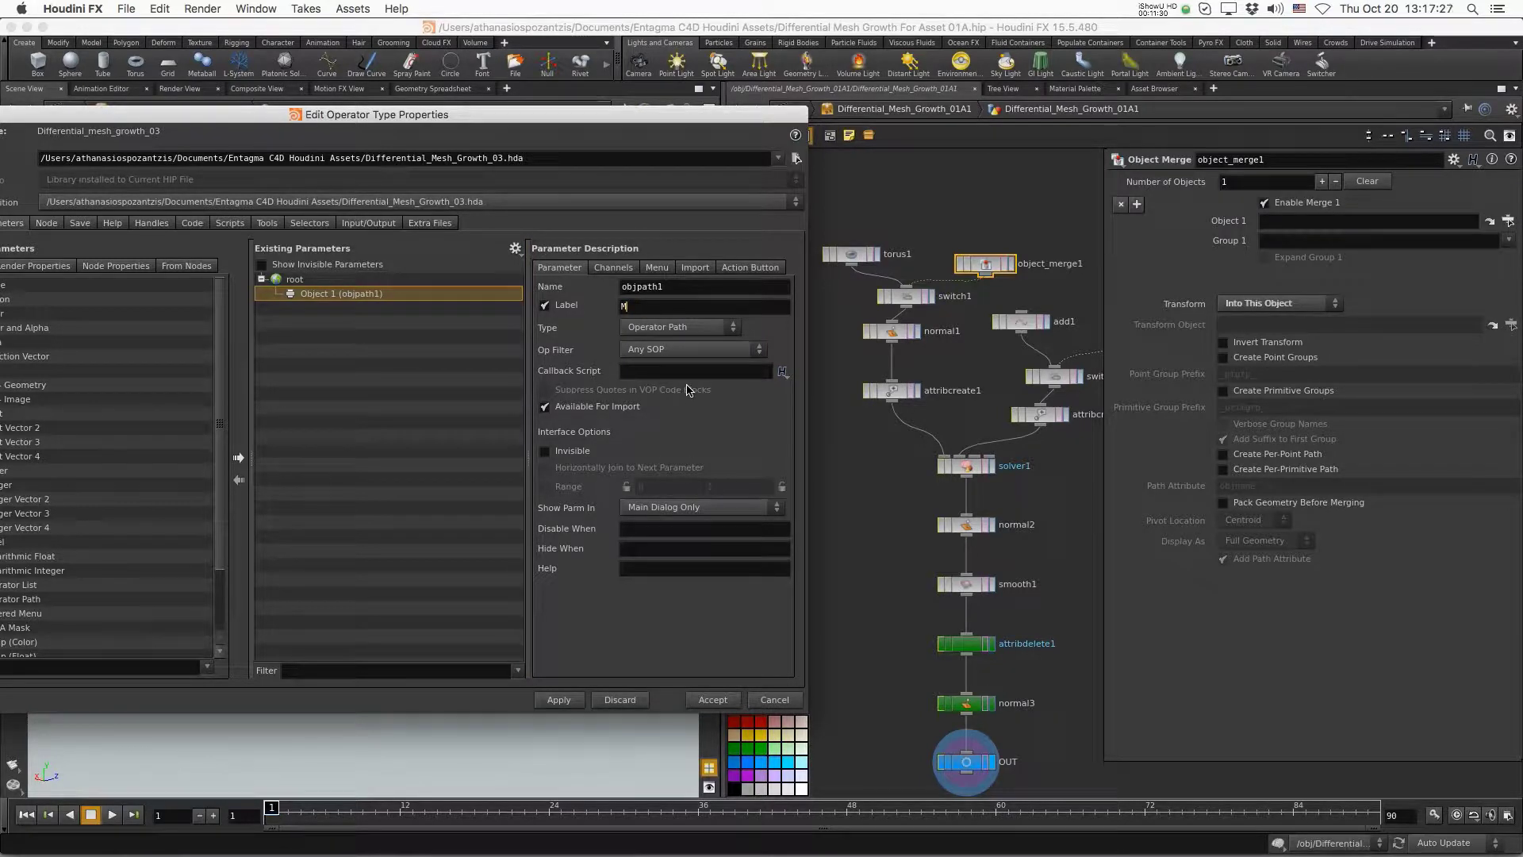
type("ain Object")
key("Return")
- Promote object_merge2's Object 1 onto the asset and label it 'Propagation Point'
middle_click_drag(1080, 309, 992, 306)
left_click(1040, 330)
left_click_drag(1230, 221, 286, 282)
left_click(698, 307)
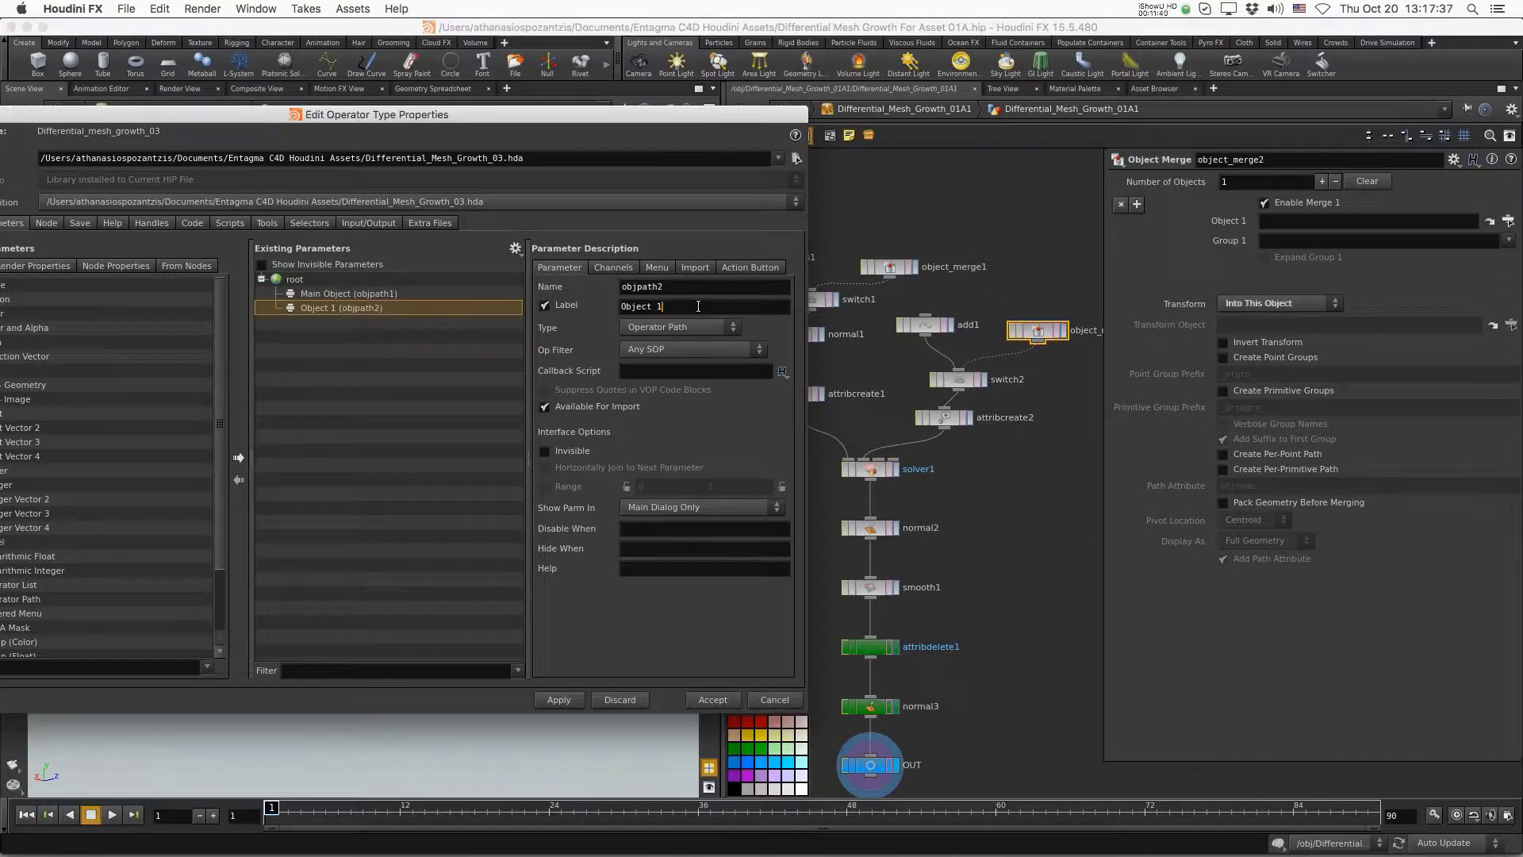
key("super+a")
type("Propagation Point")
key("Return")
left_click(870, 468)
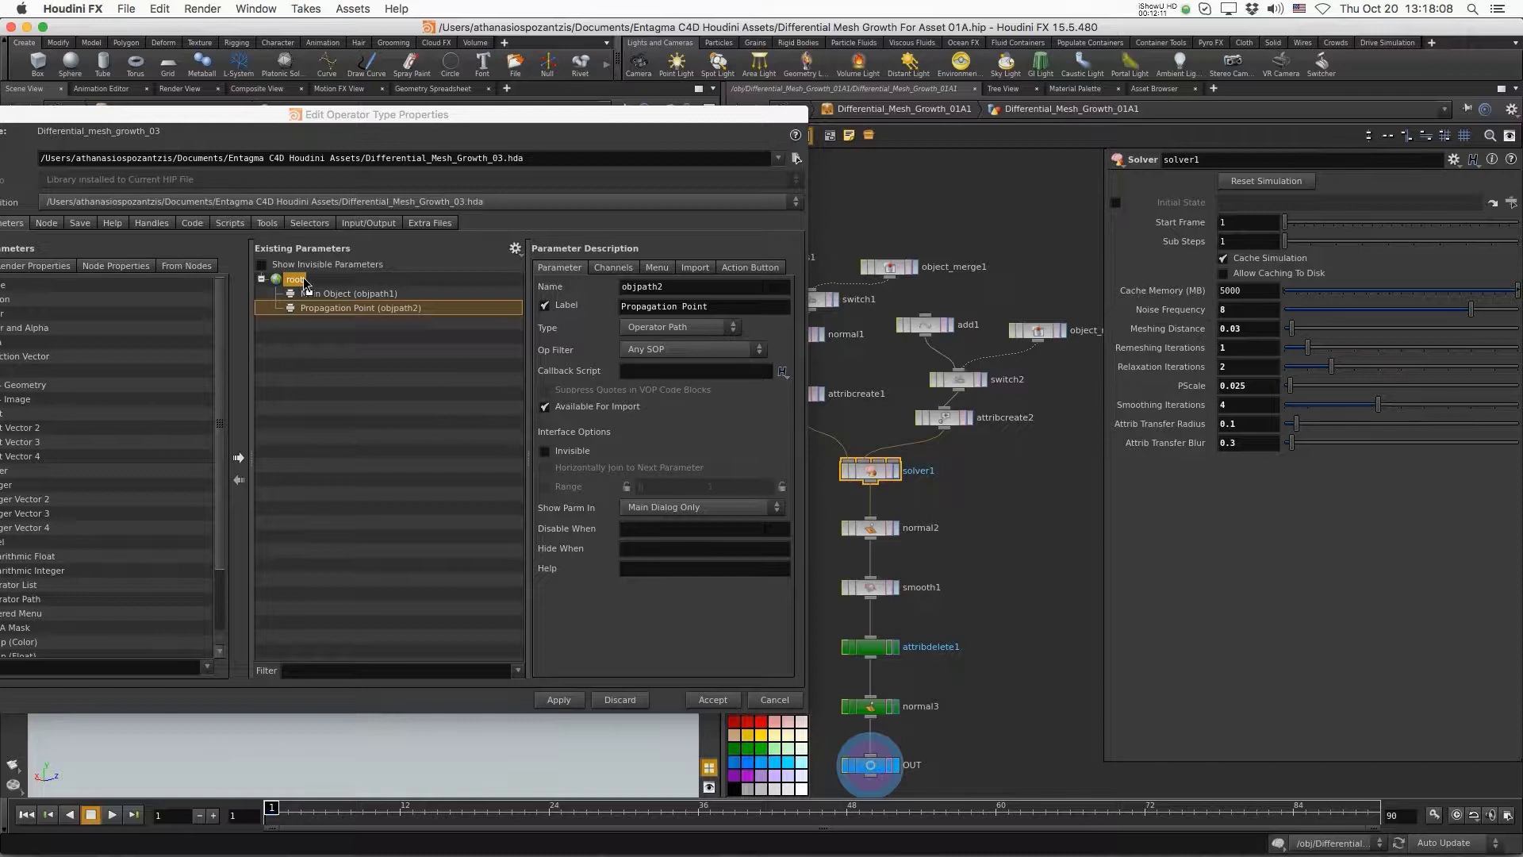
- Promote Noise Frequency, Meshing Distance, Relaxation Iterations, PScale and Attrib Transfer Radius/Blur, then accept
left_click_drag(307, 287, 307, 287)
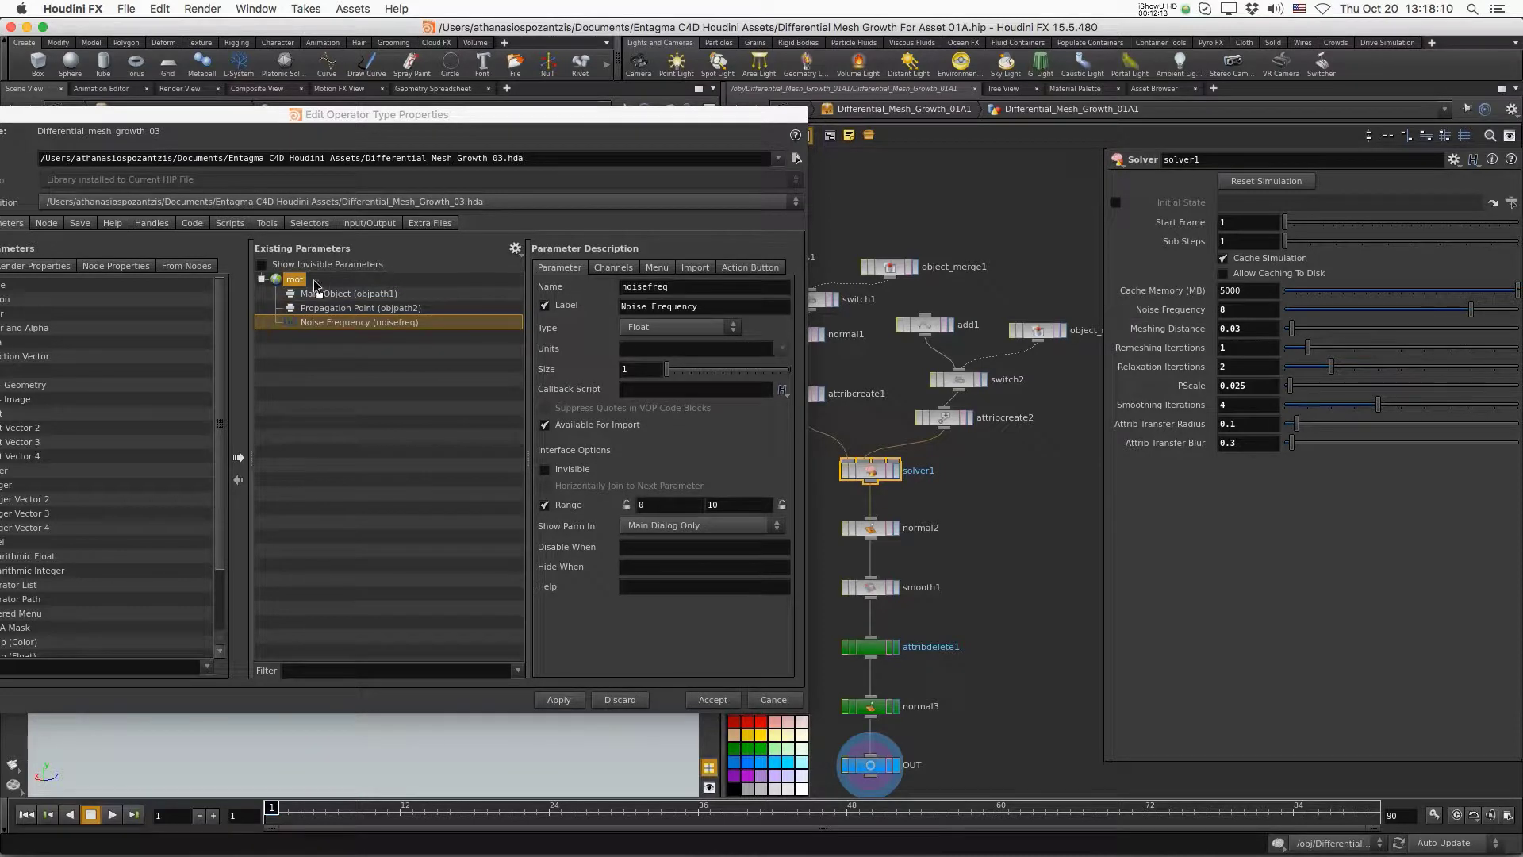
left_click_drag(1166, 329, 307, 284)
left_click_drag(1158, 367, 293, 281)
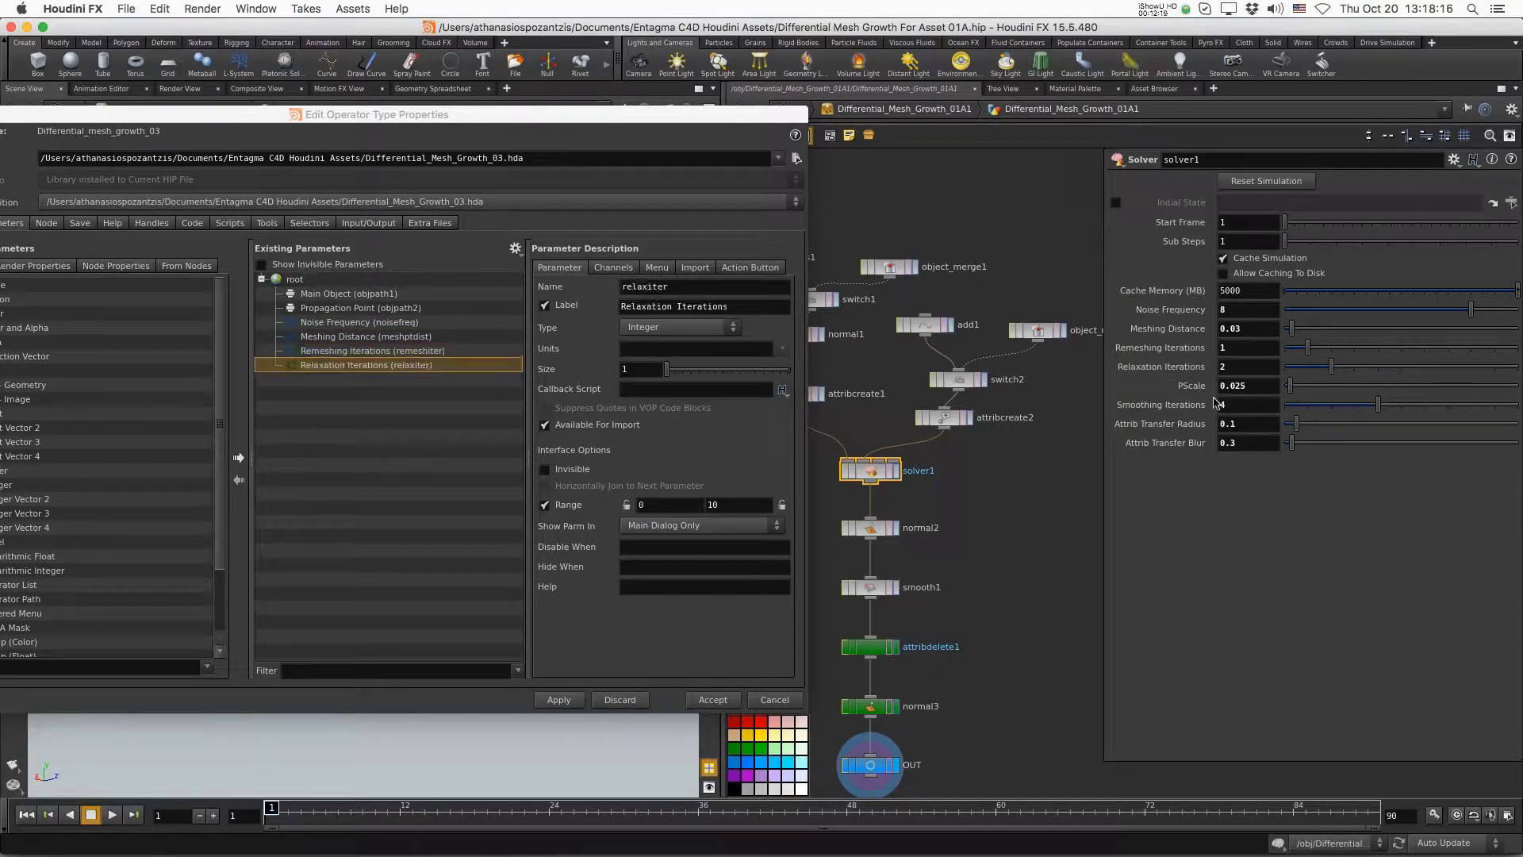
left_click_drag(1197, 387, 294, 282)
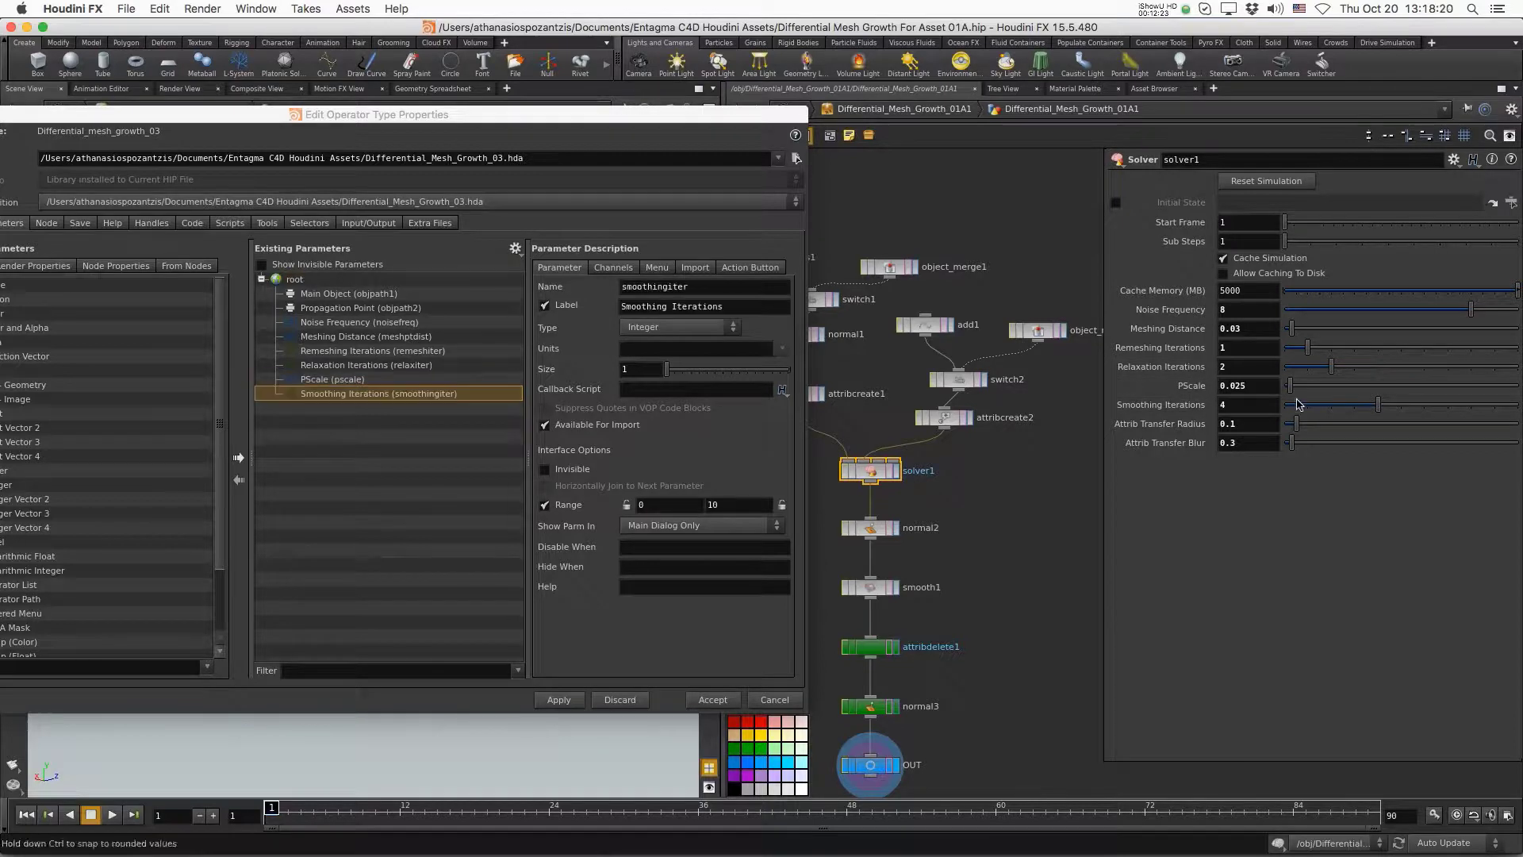
left_click_drag(1177, 425, 294, 282)
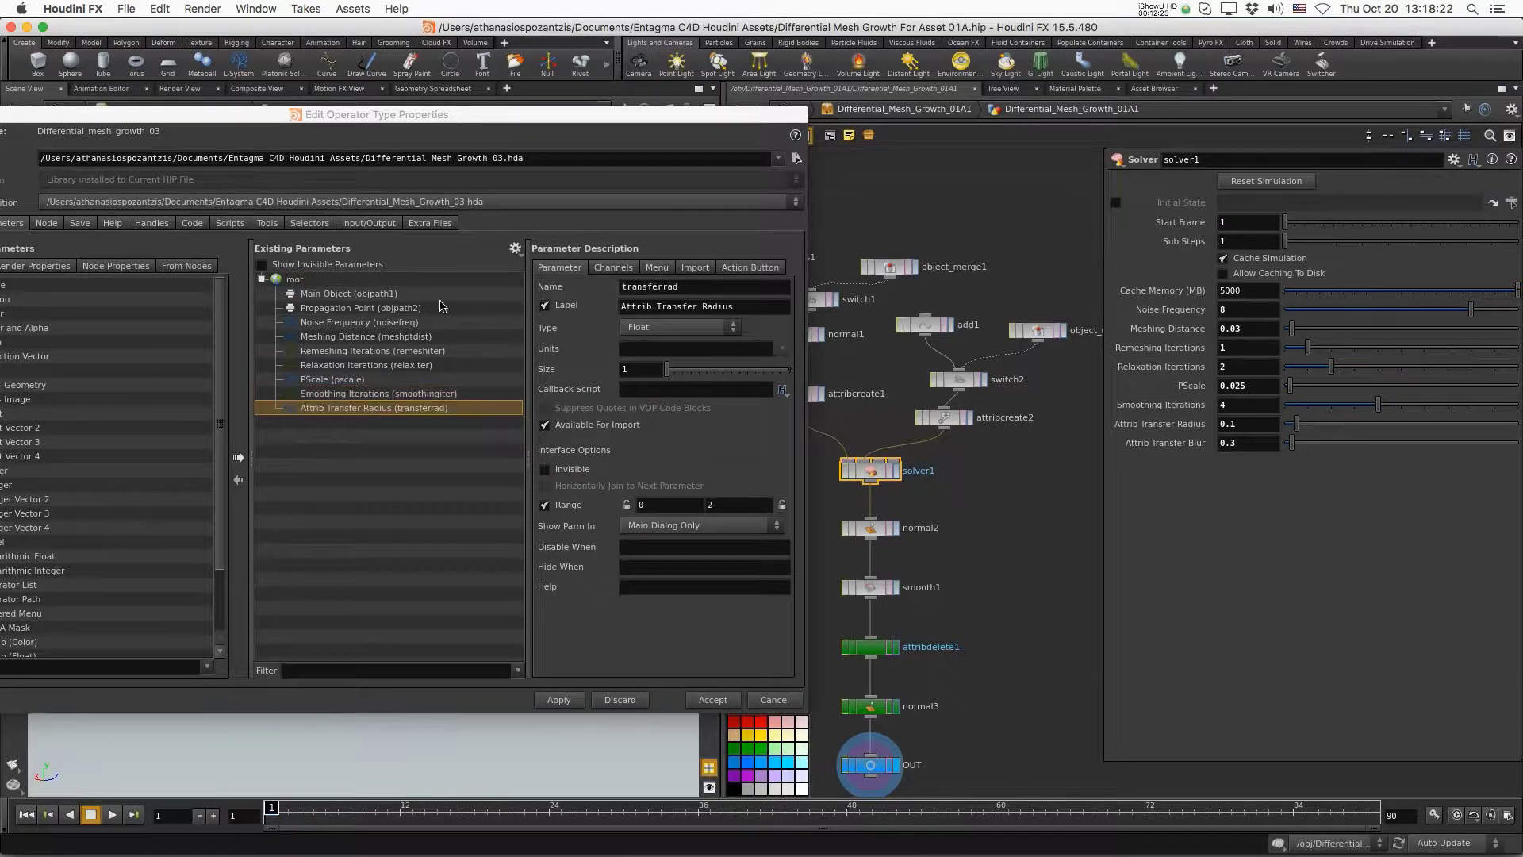
left_click_drag(1164, 443, 294, 283)
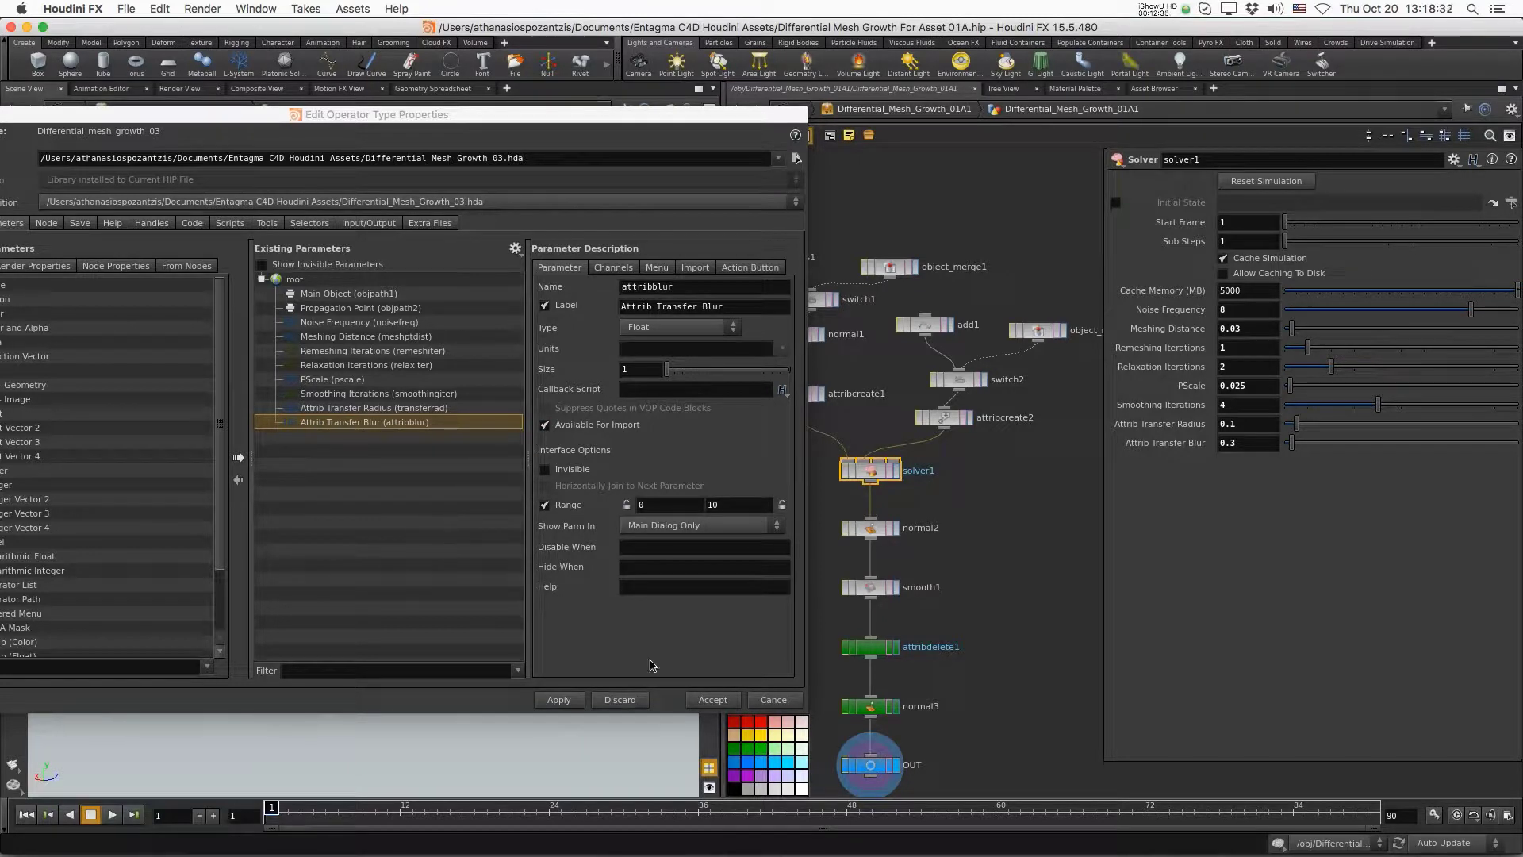
left_click(704, 702)
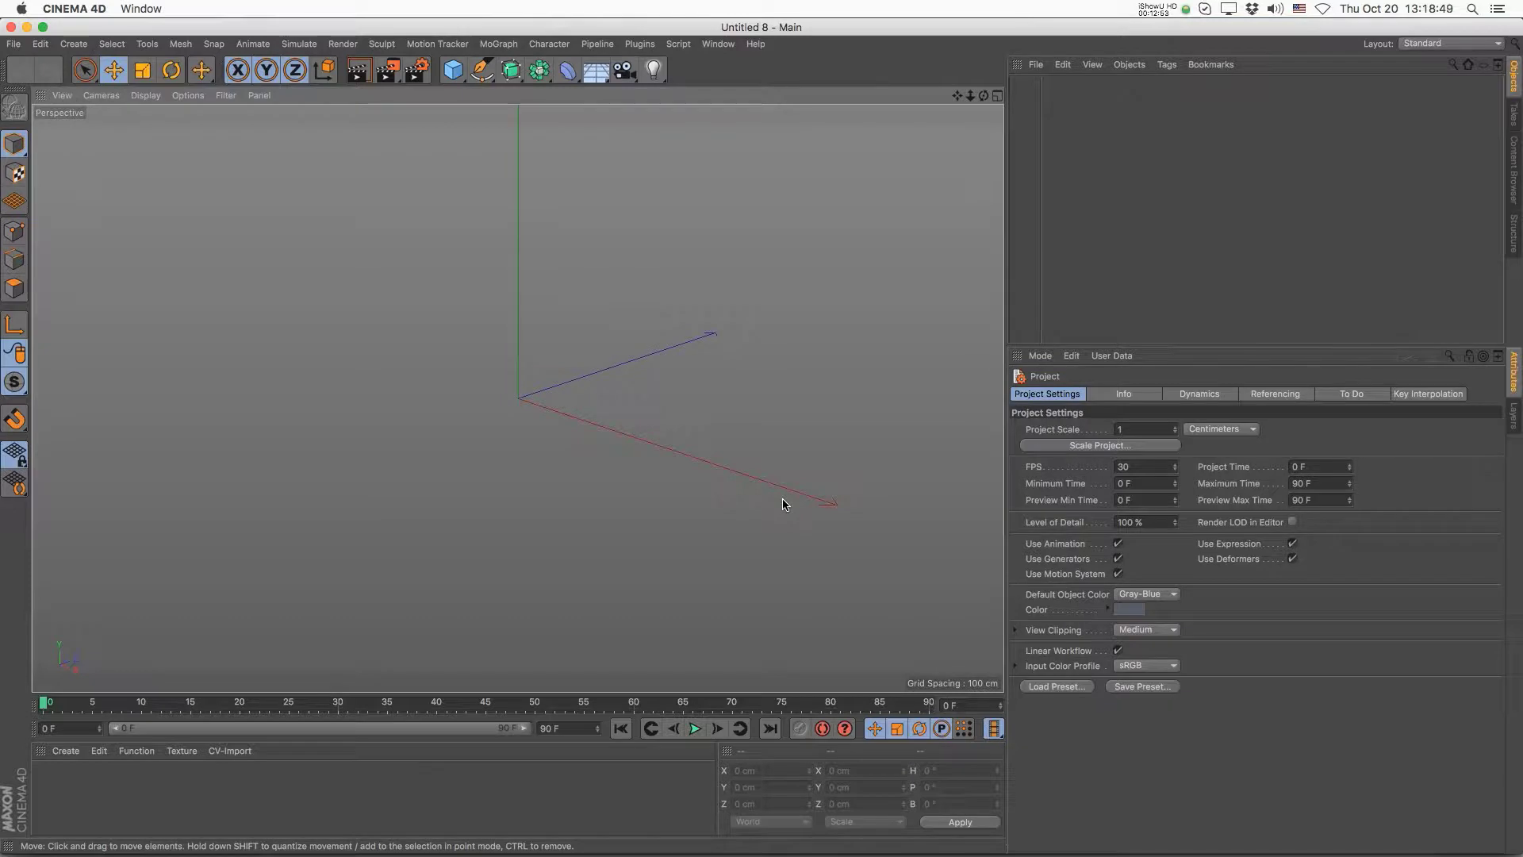
- Open Differential_Mesh_Growth_03.hda, then stop playback and rewind to frame 0
key("super+o")
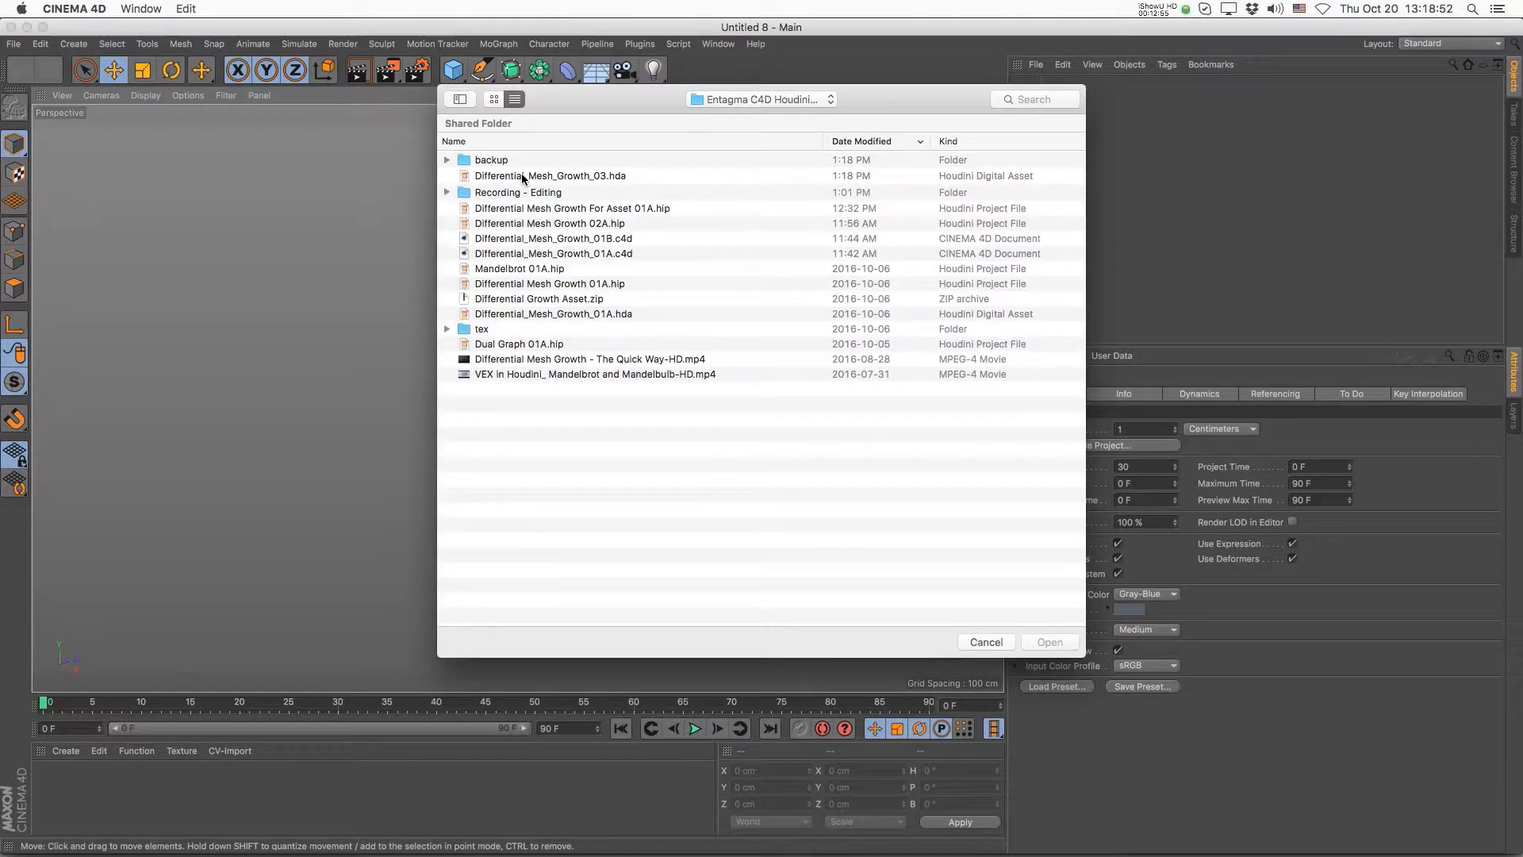
left_click(523, 176)
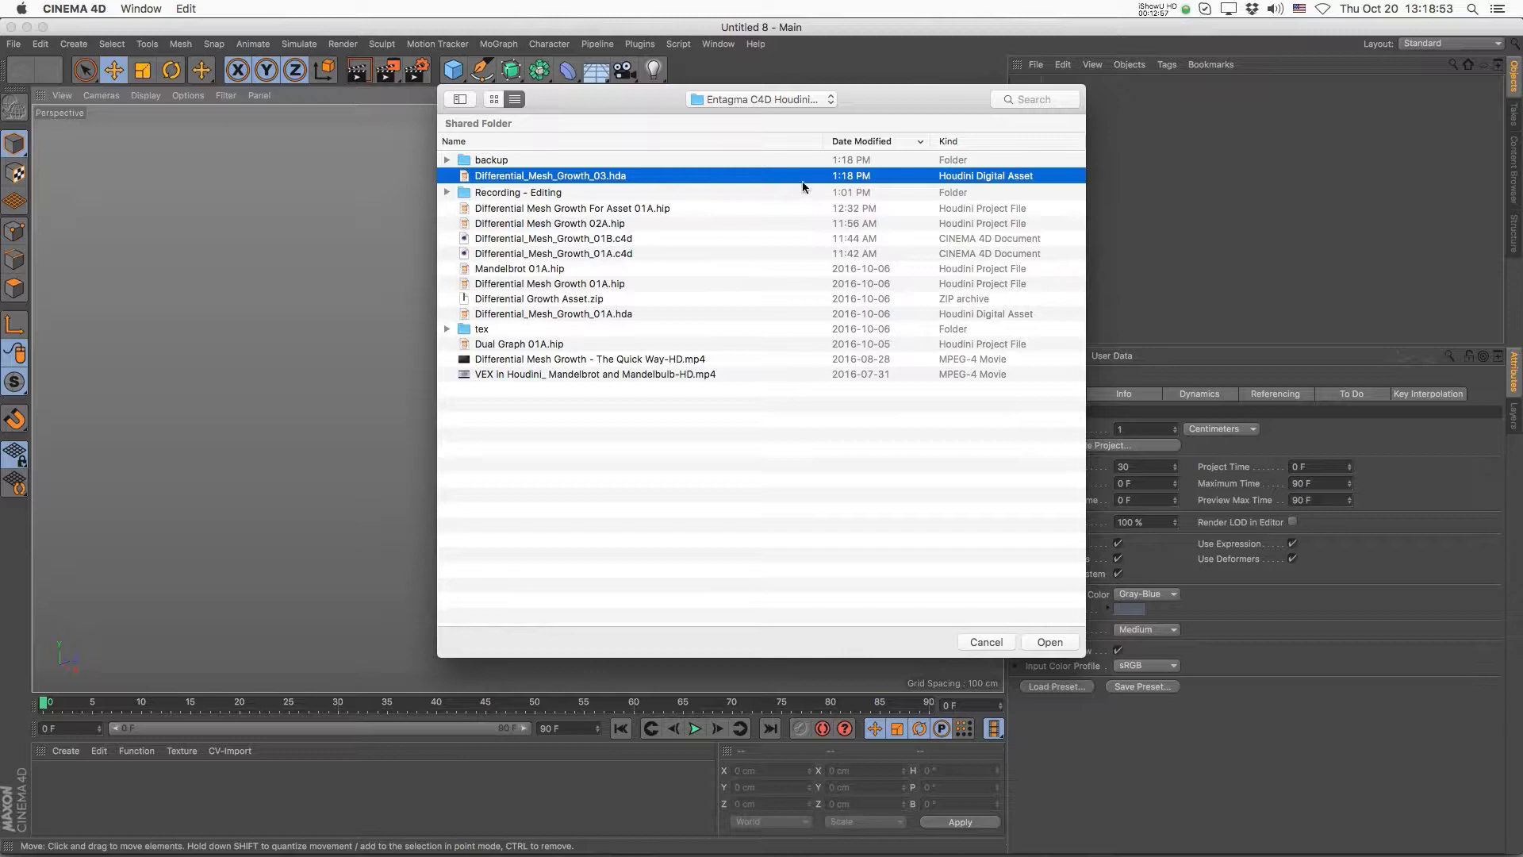
left_click(1047, 642)
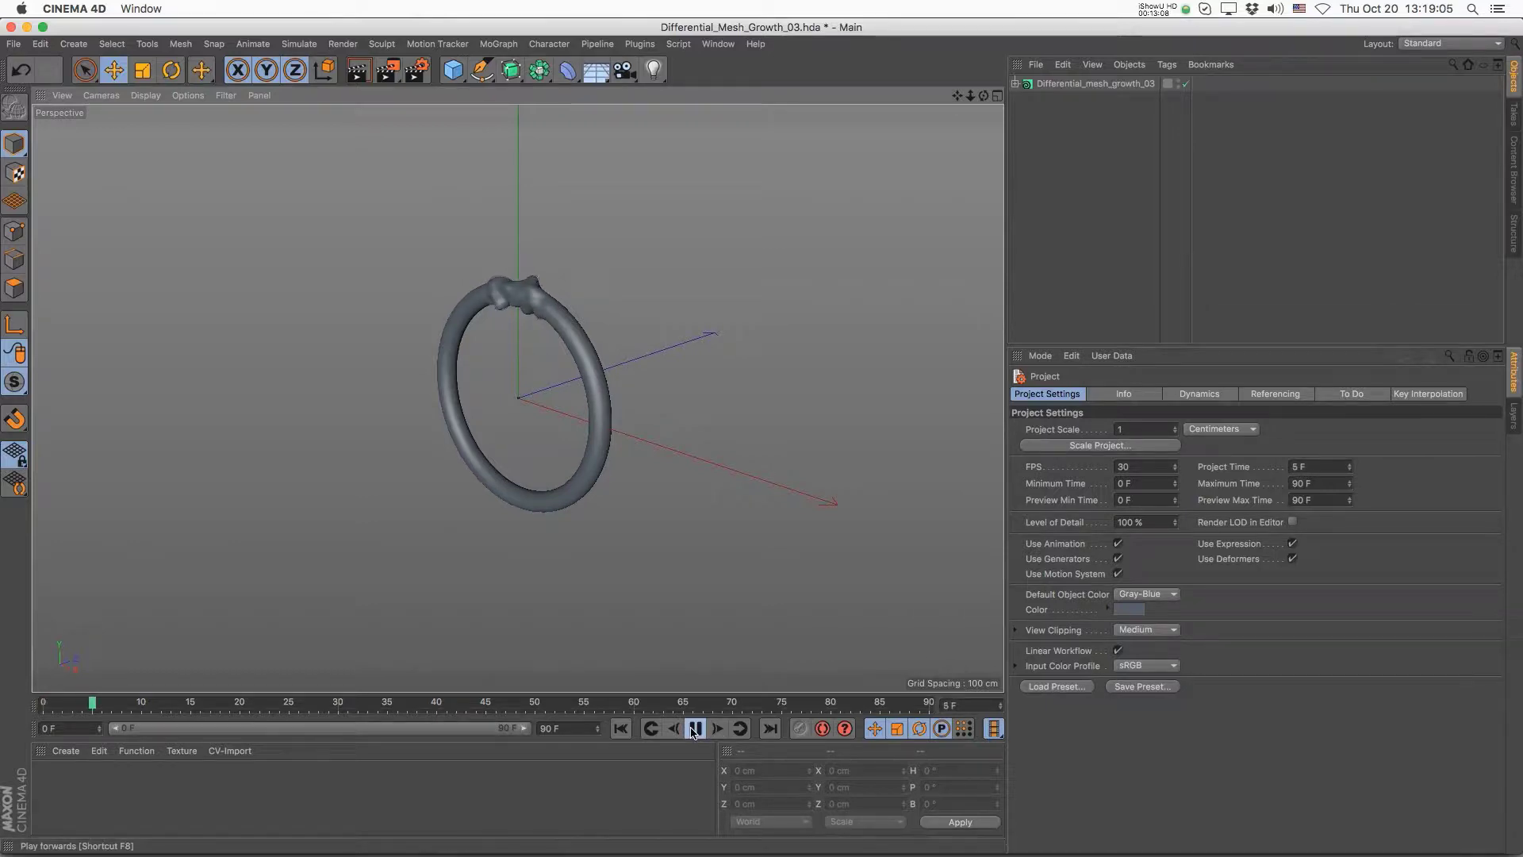
left_click(694, 728)
left_click(621, 728)
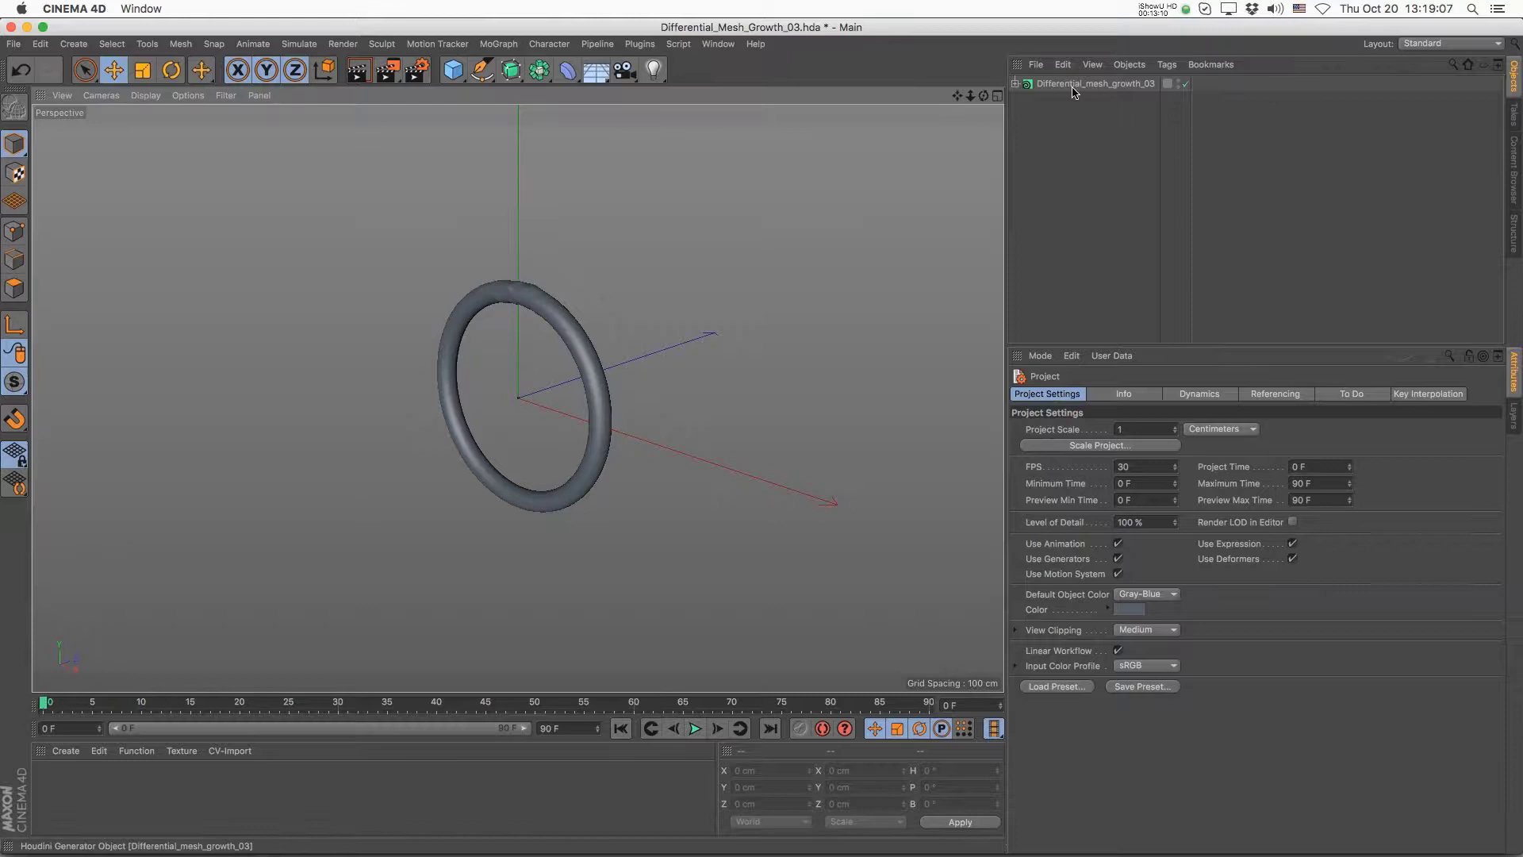
- Inspect the Houdini asset object and its OUT_0 child, then add a Cube
left_click(1025, 84)
left_click(1015, 84)
left_click(1064, 101)
left_click(1070, 85)
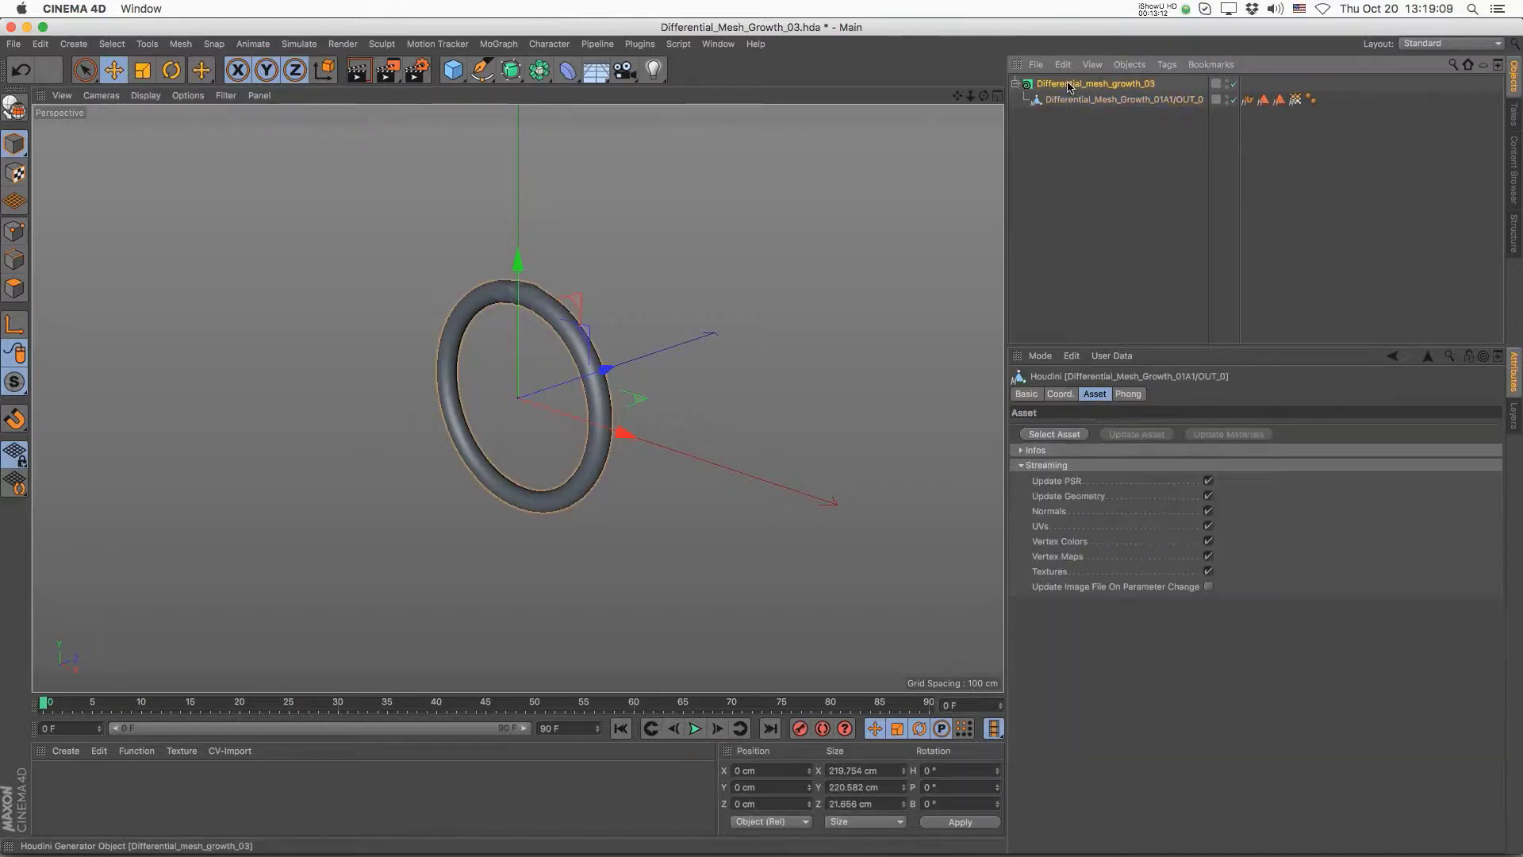
left_click(1072, 102)
left_click(1072, 86)
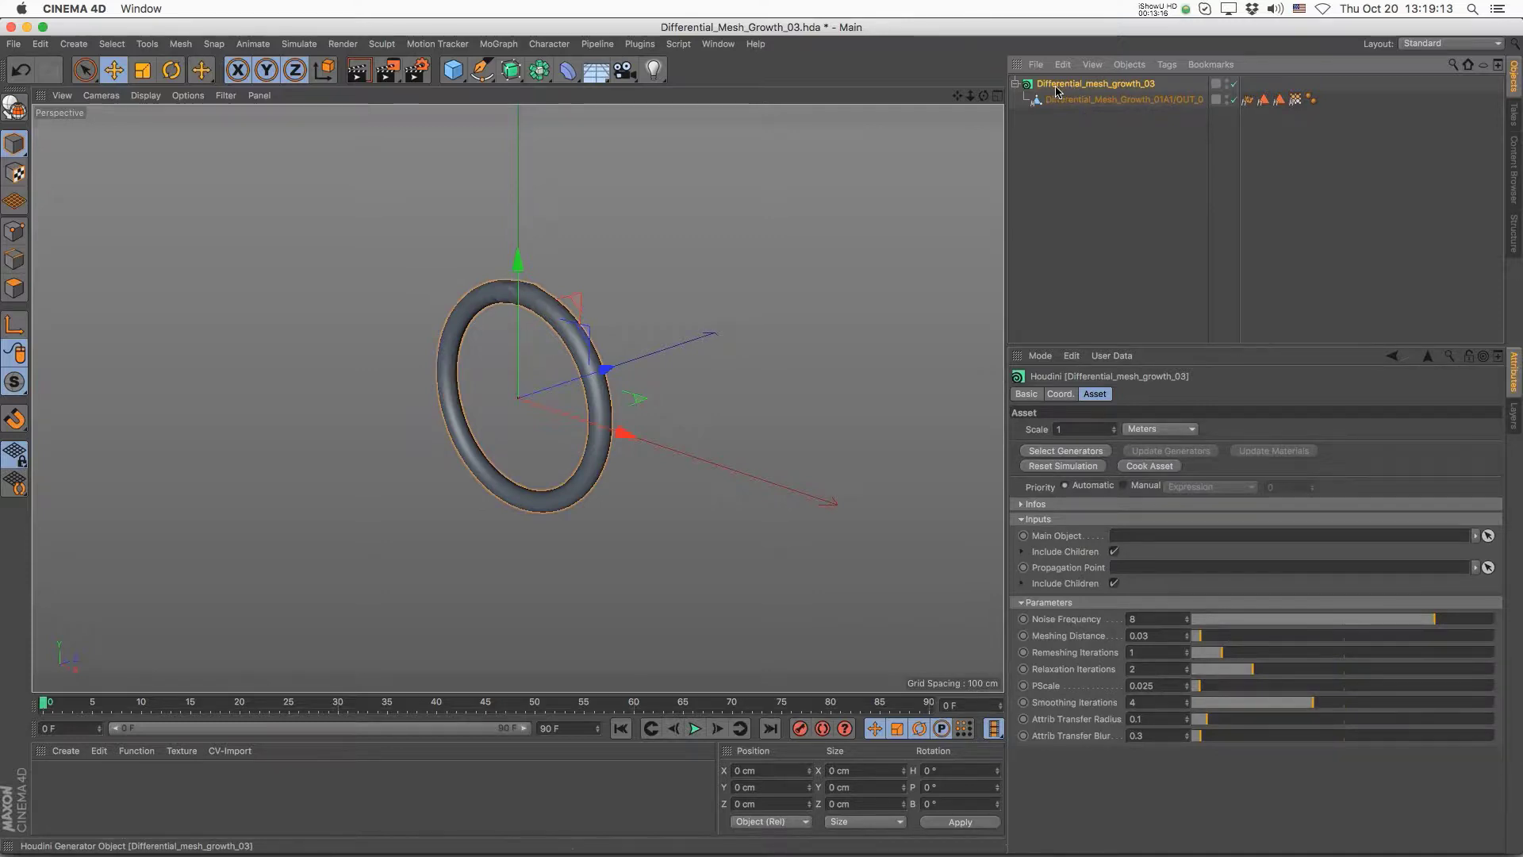
left_click(456, 72)
- Shrink the cube to about 96 cm, add a sphere scaled to about 95 cm beside it
key("t")
left_click_drag(754, 219, 551, 211)
left_click_drag(450, 80, 789, 122)
left_click_drag(729, 261, 525, 274)
key("e")
left_click_drag(590, 380, 547, 395)
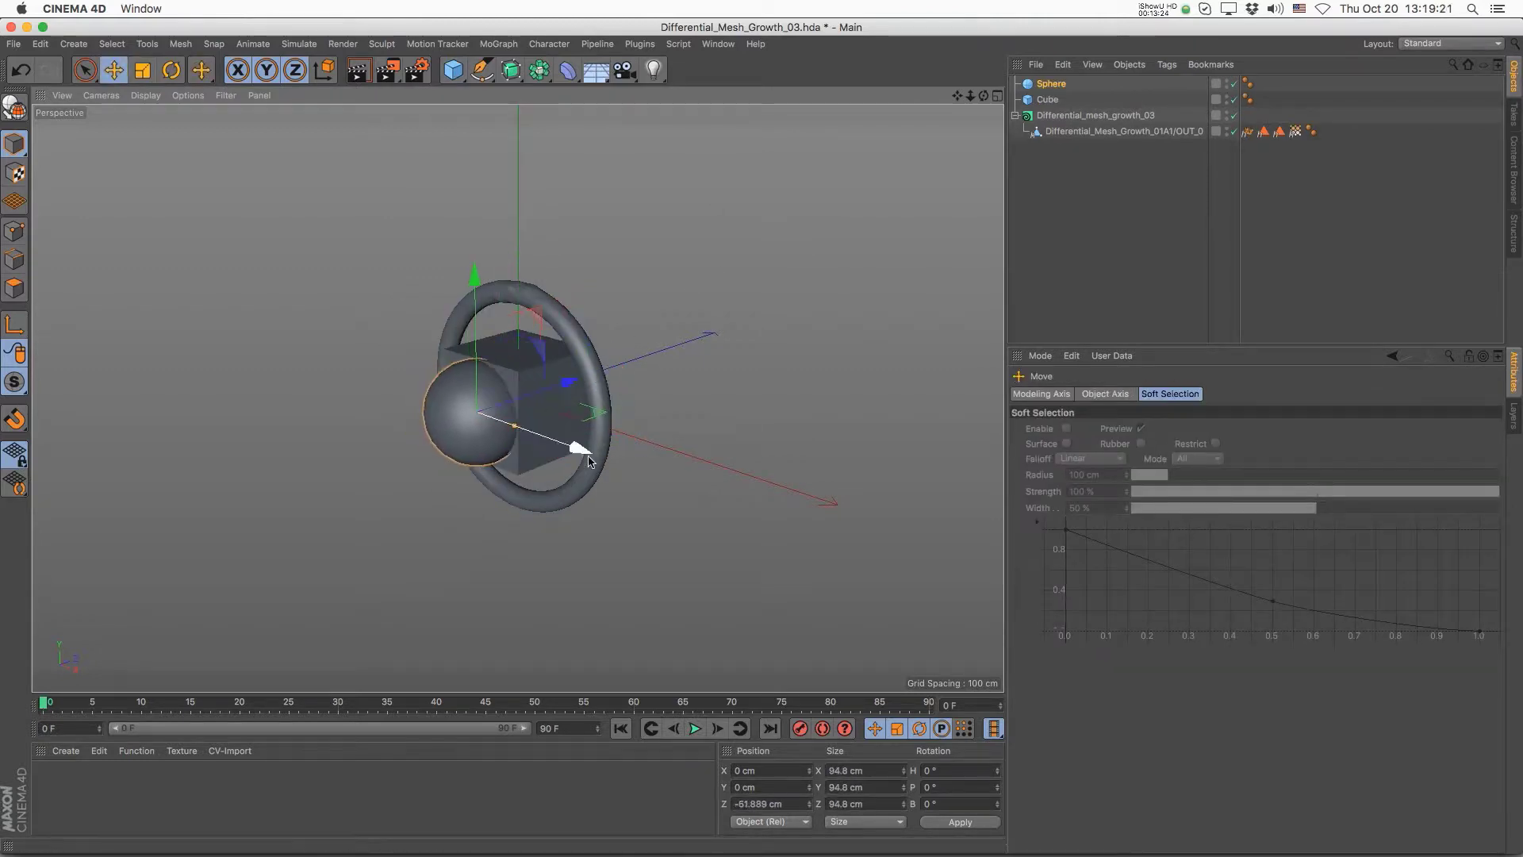
left_click_drag(573, 449, 533, 432)
left_click_drag(432, 366, 432, 323)
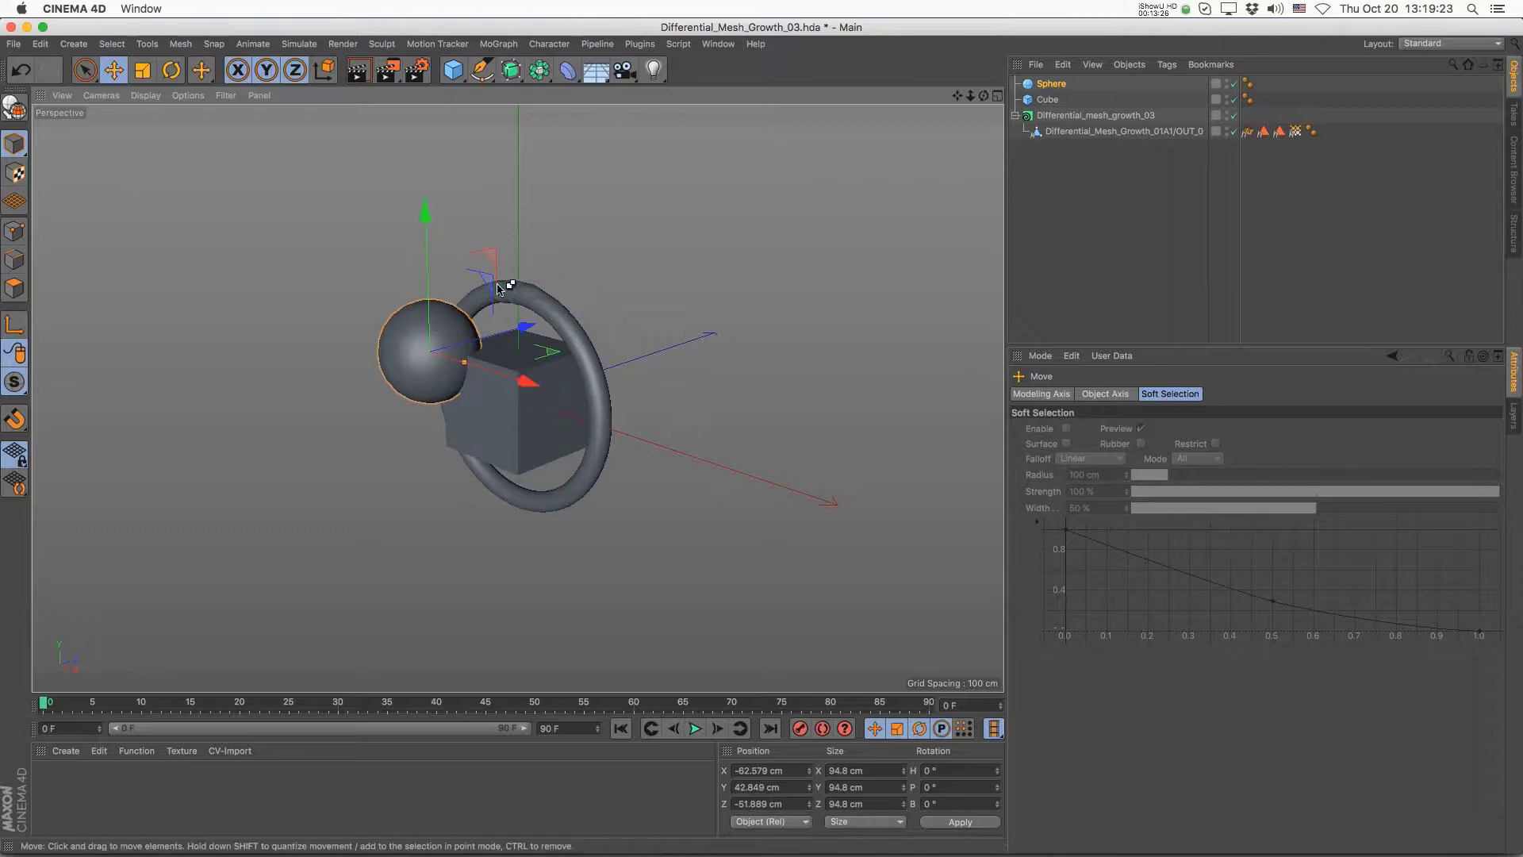
- Duplicate the sphere as Sphere.1 and place it against the opposite side of the cube
left_click_drag(492, 258, 649, 334, "ctrl")
right_click_drag(551, 396, 585, 395, "alt")
left_click_drag(545, 379, 665, 382, "alt")
left_click_drag(847, 466, 712, 454)
left_click_drag(598, 397, 776, 406, "alt")
left_click_drag(679, 459, 525, 430)
- Add a Null, parent both spheres under it, and hide the Cube
left_click(453, 70)
left_click(488, 85)
left_click(1053, 120, "shift")
left_click_drag(1054, 119, 1052, 84)
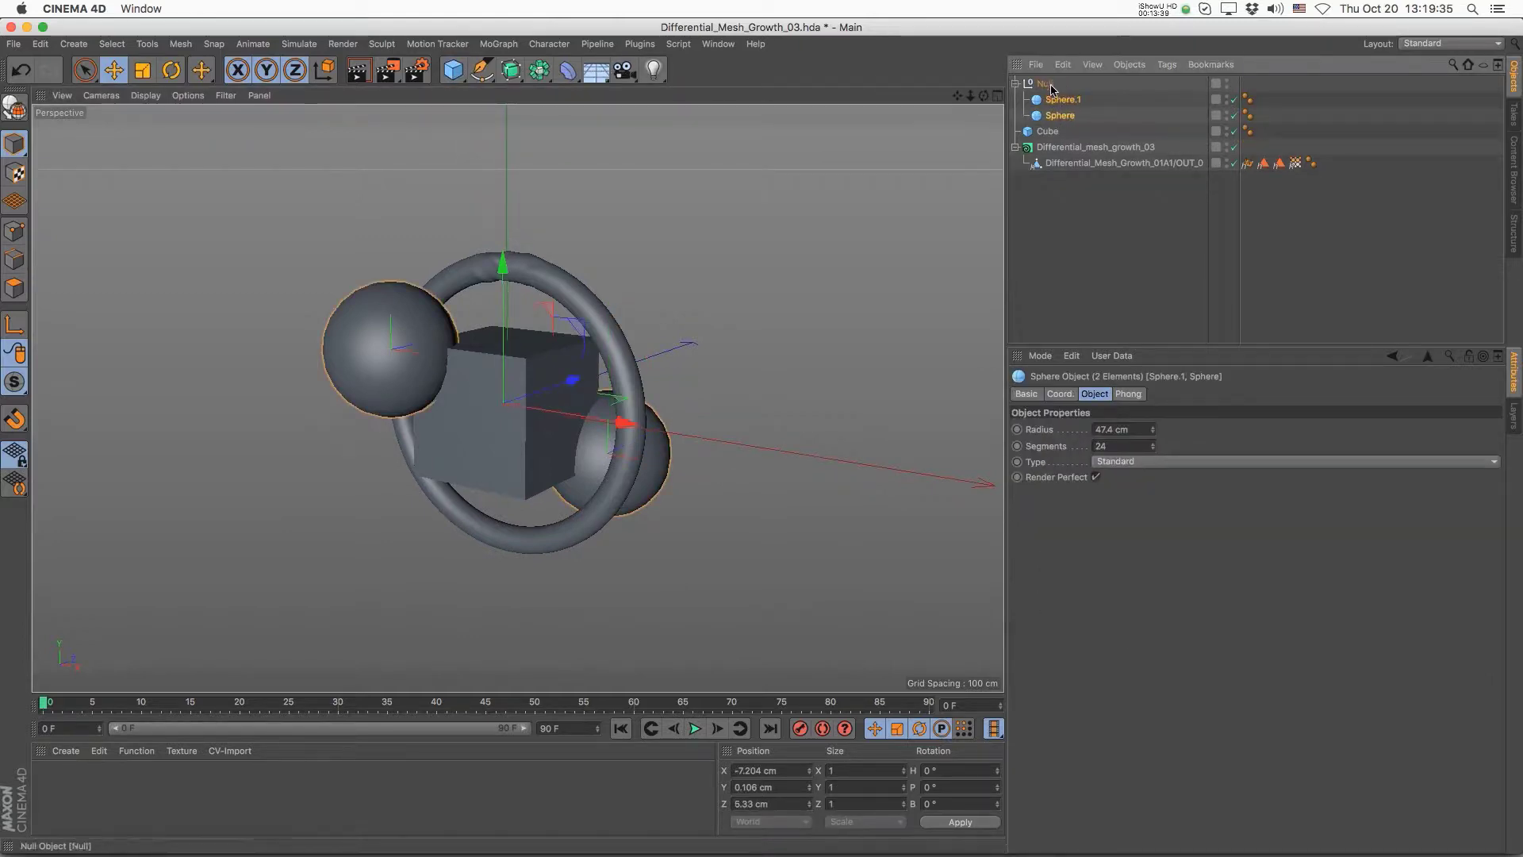
left_click(1226, 128)
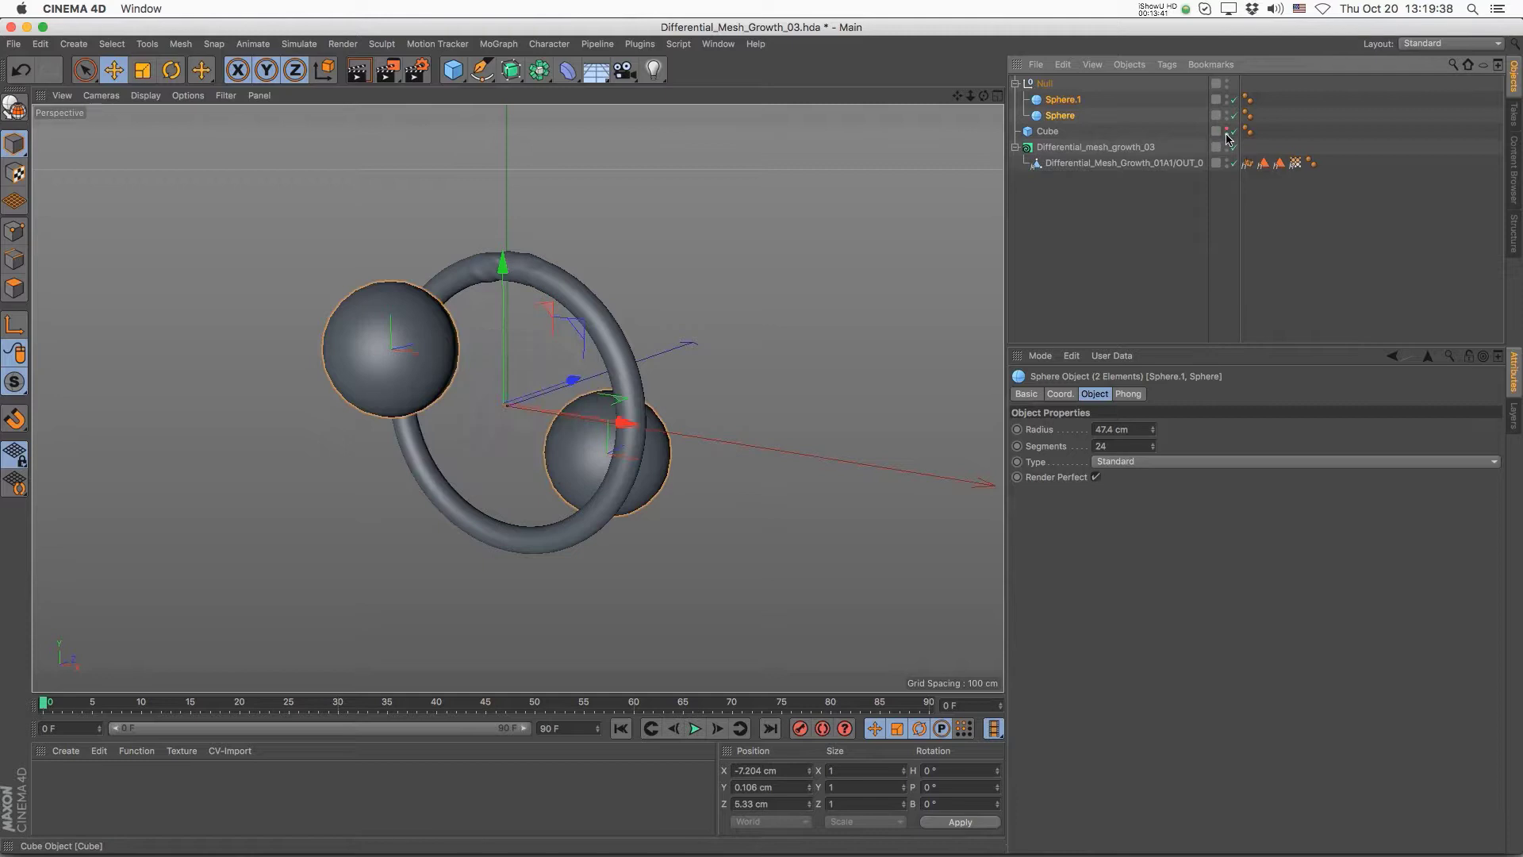
- Give the Null a Display tag with Lines shading in Isoparms style, then link it as Propagation Point
right_click(1054, 89)
mouse_move(1151, 95)
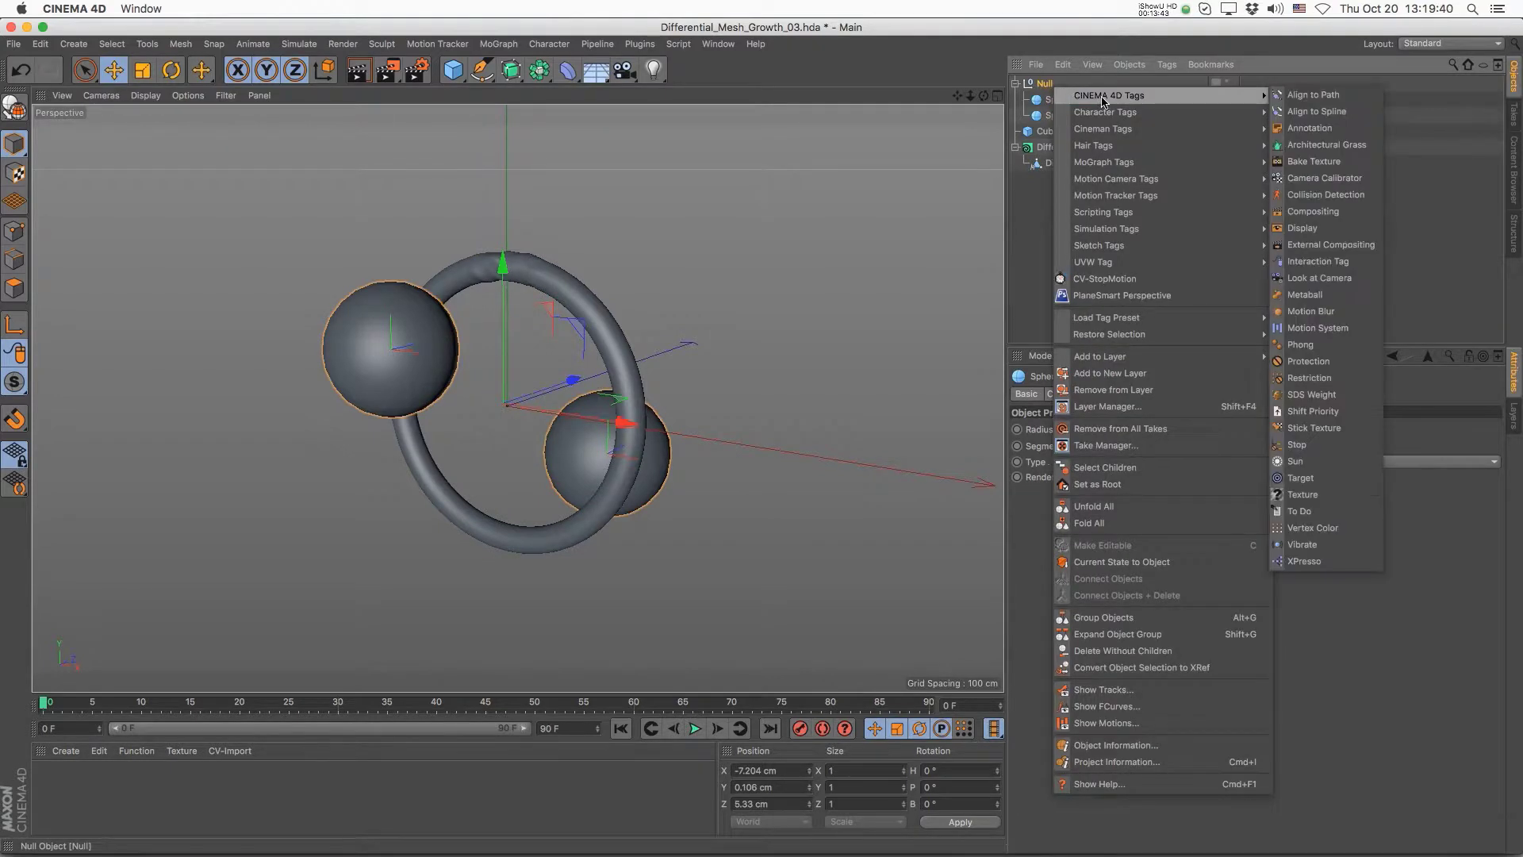
left_click(1319, 231)
left_click(1051, 428)
left_click(1219, 428)
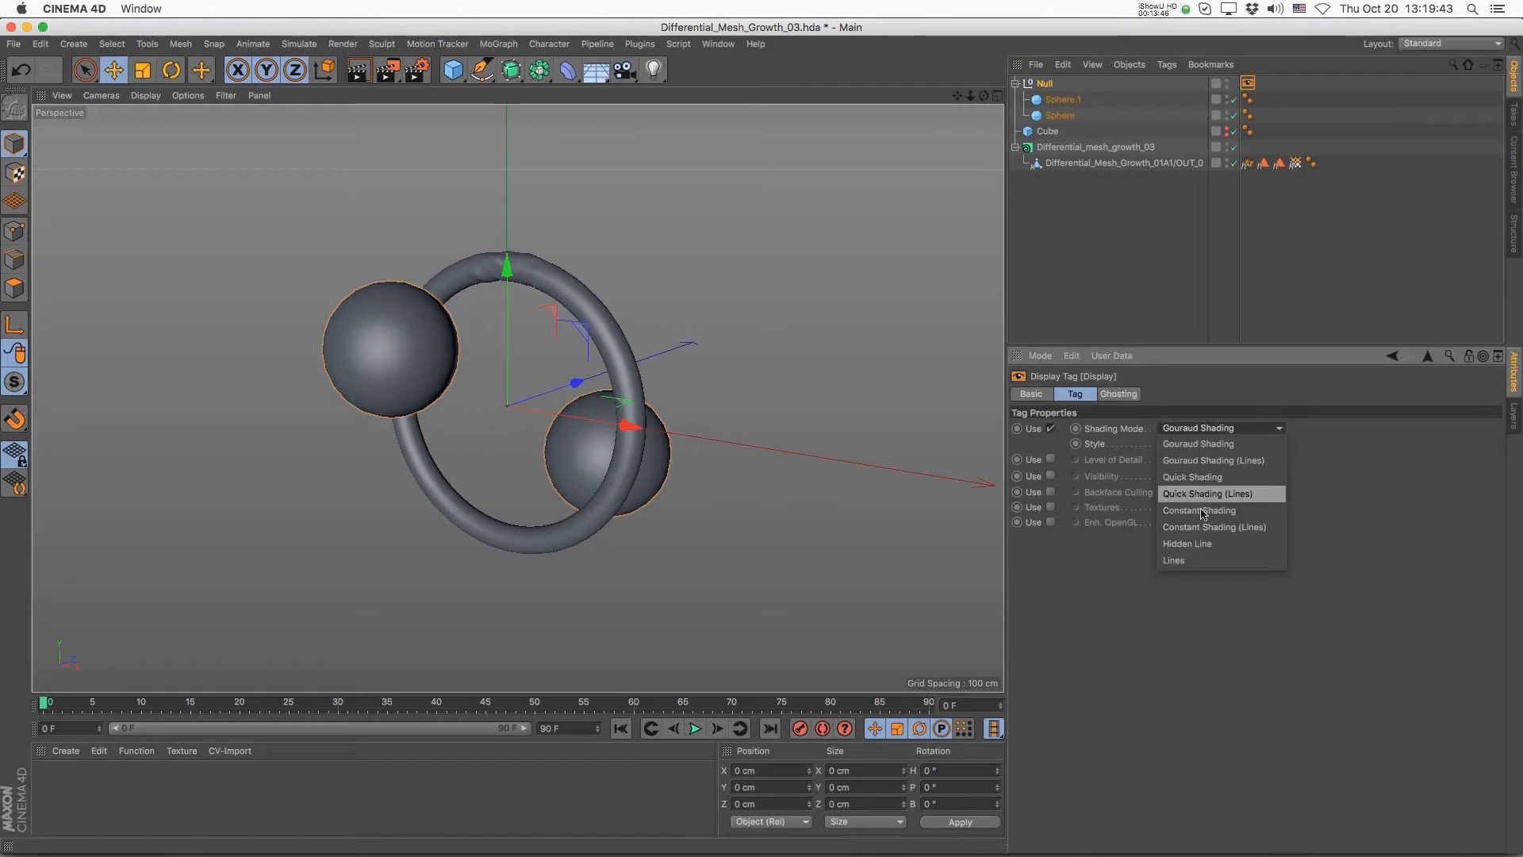
left_click(1200, 563)
left_click(1220, 443)
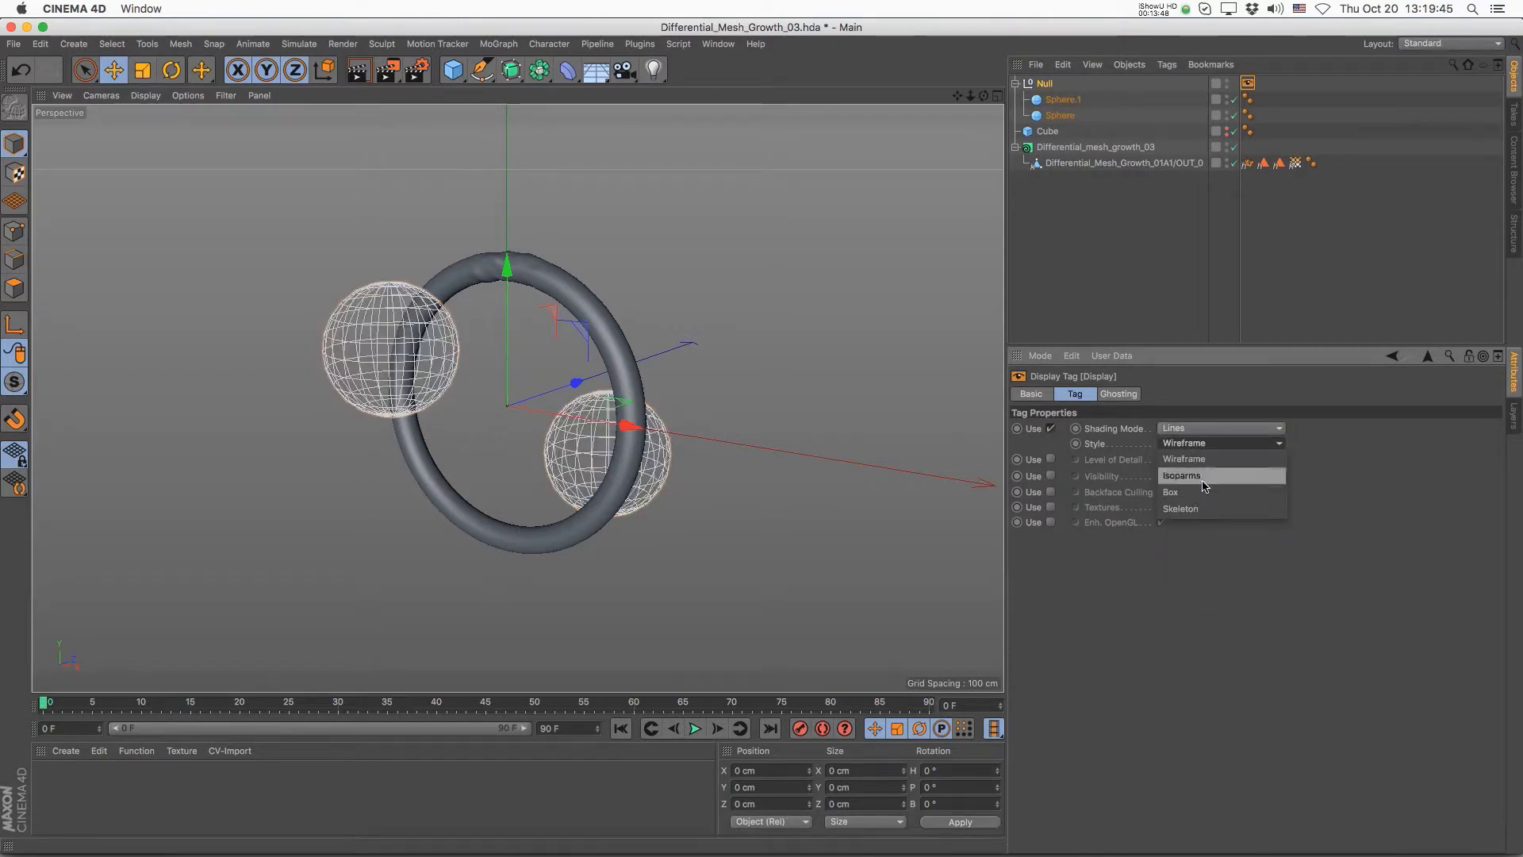
left_click(1184, 477)
left_click(1050, 151)
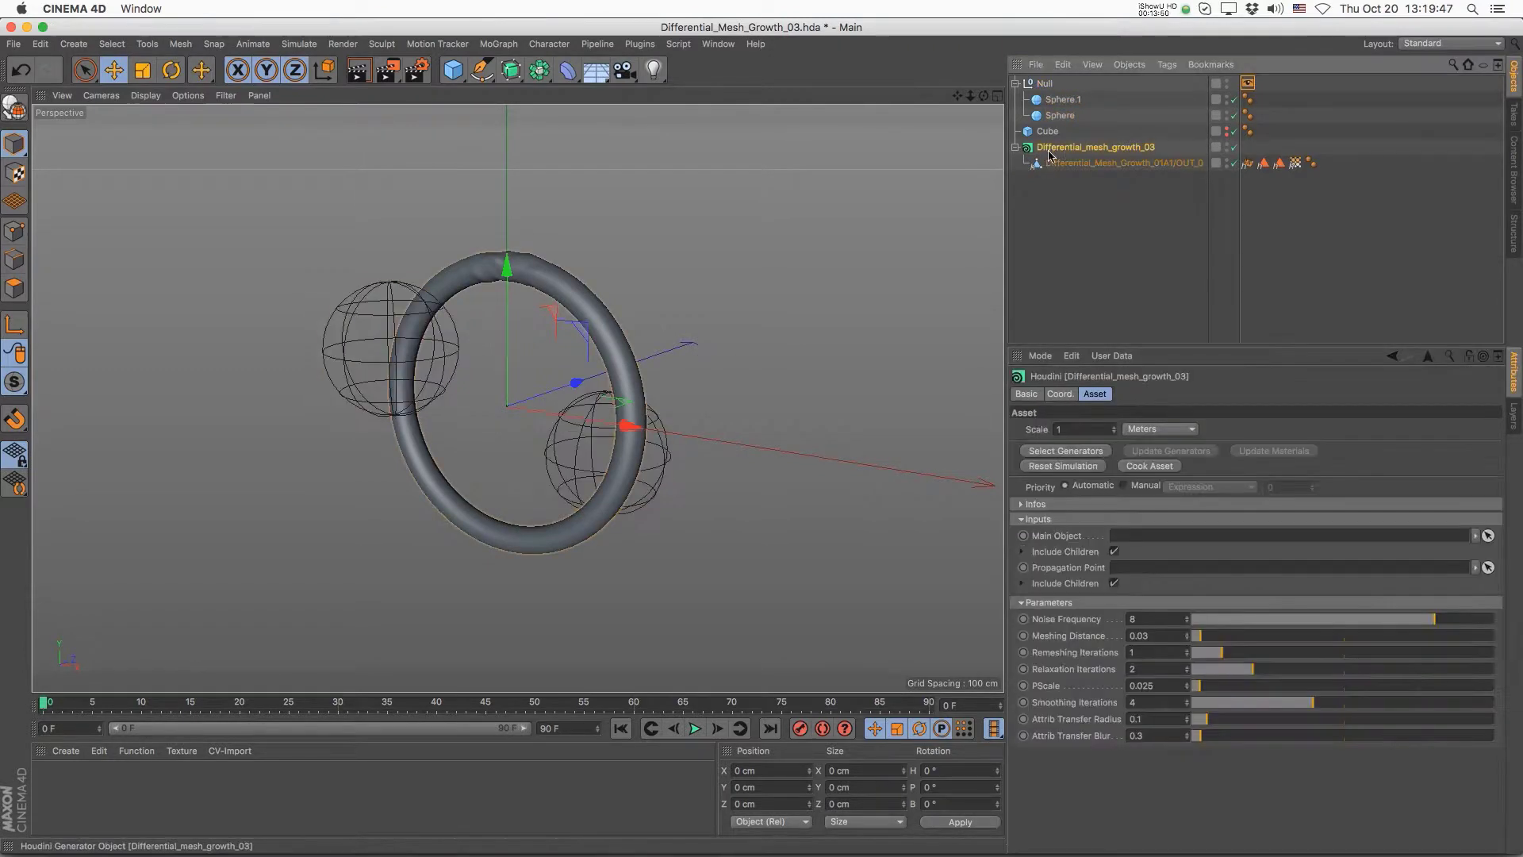
left_click_drag(1048, 87, 1129, 566)
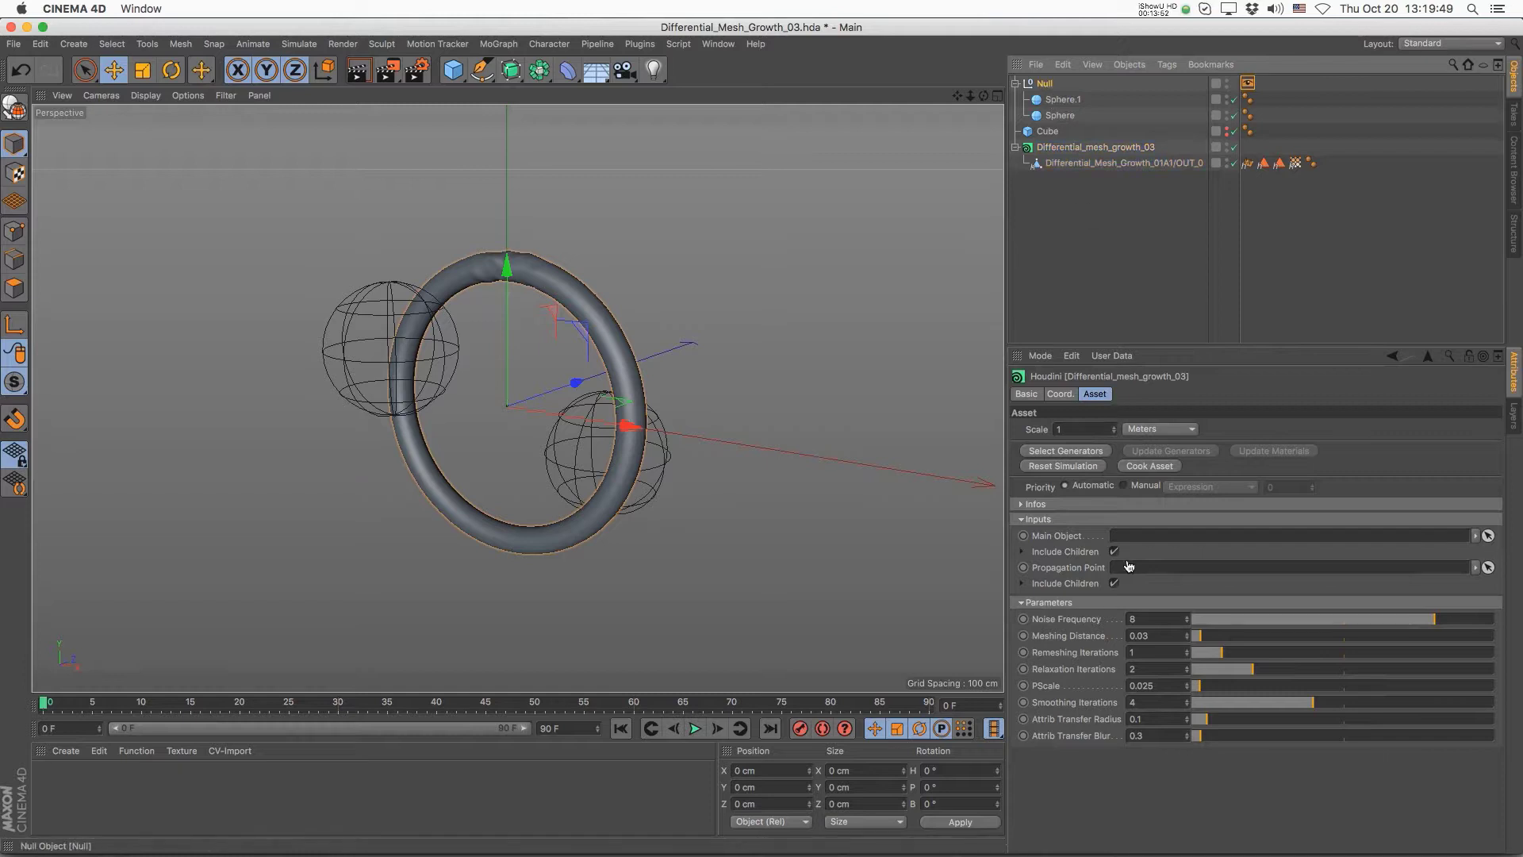
- Link the Cube as the asset's Main Object, play the growth, stop, and rewind to frame 0
left_click_drag(1051, 135, 1153, 535)
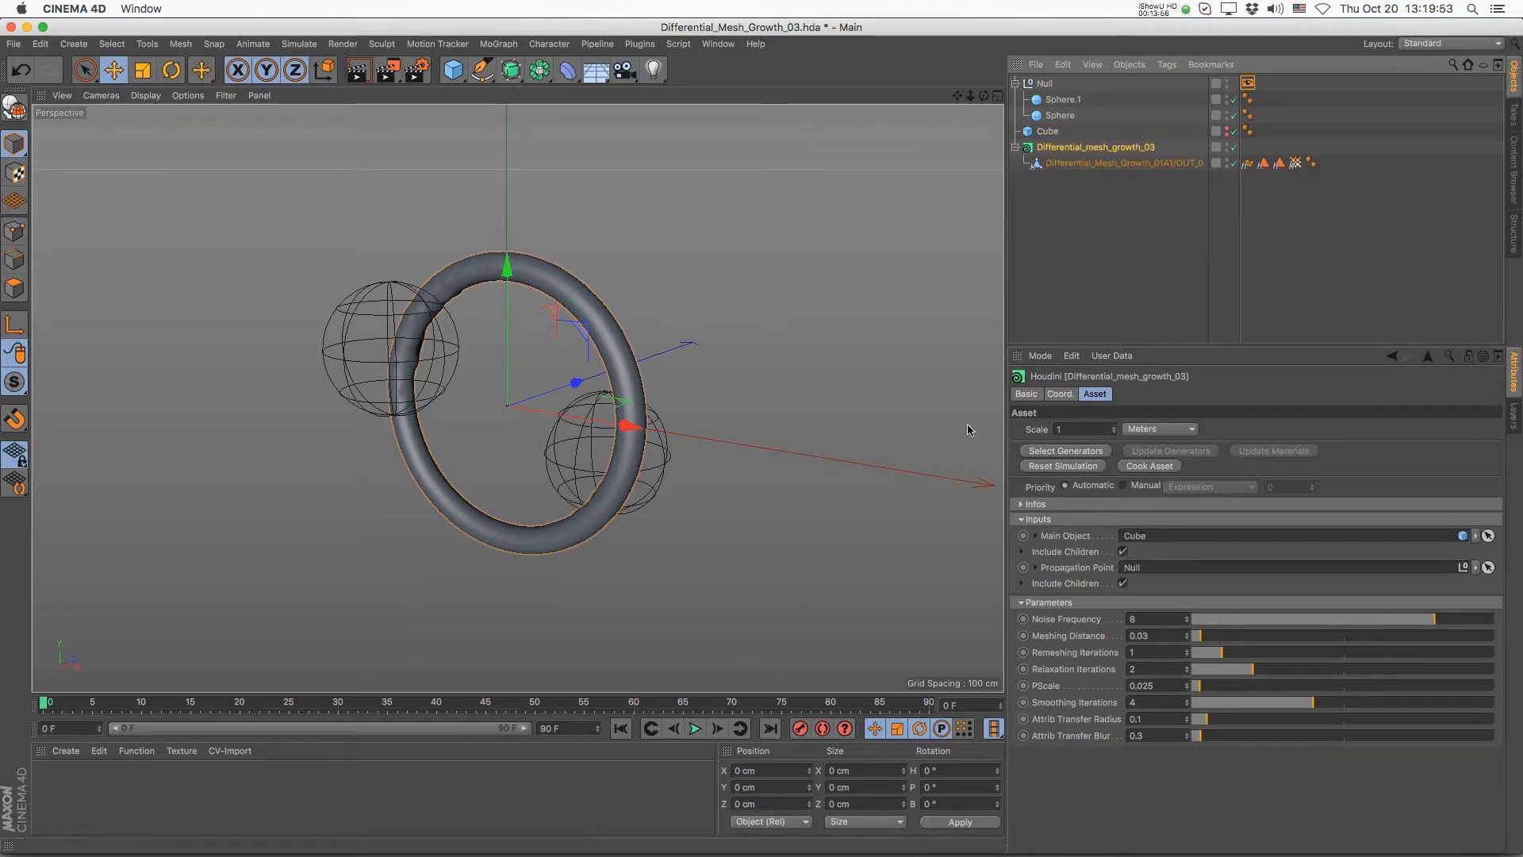
left_click(696, 728)
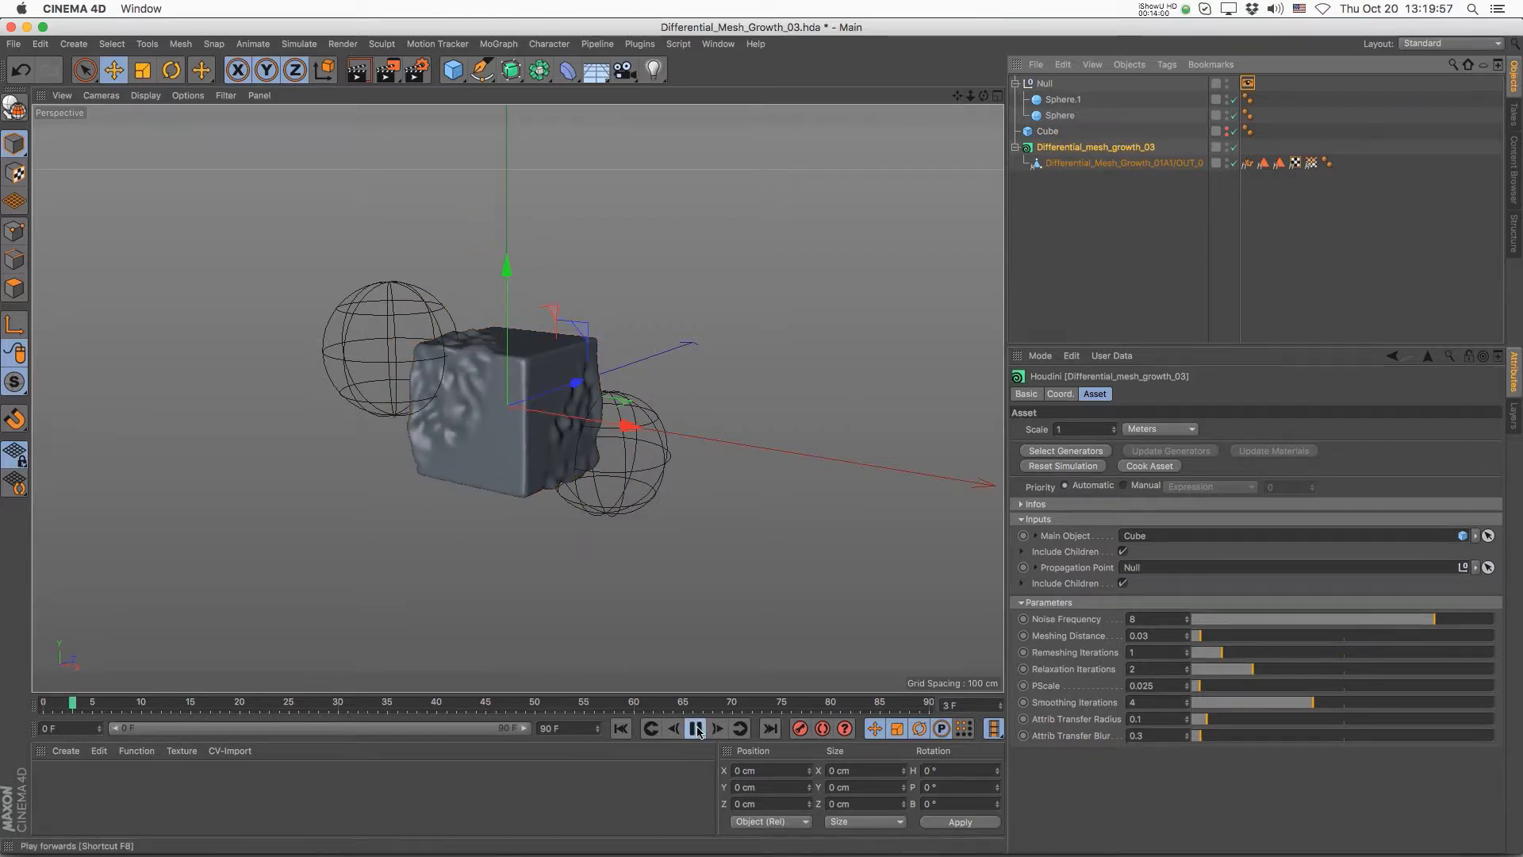
left_click(697, 728)
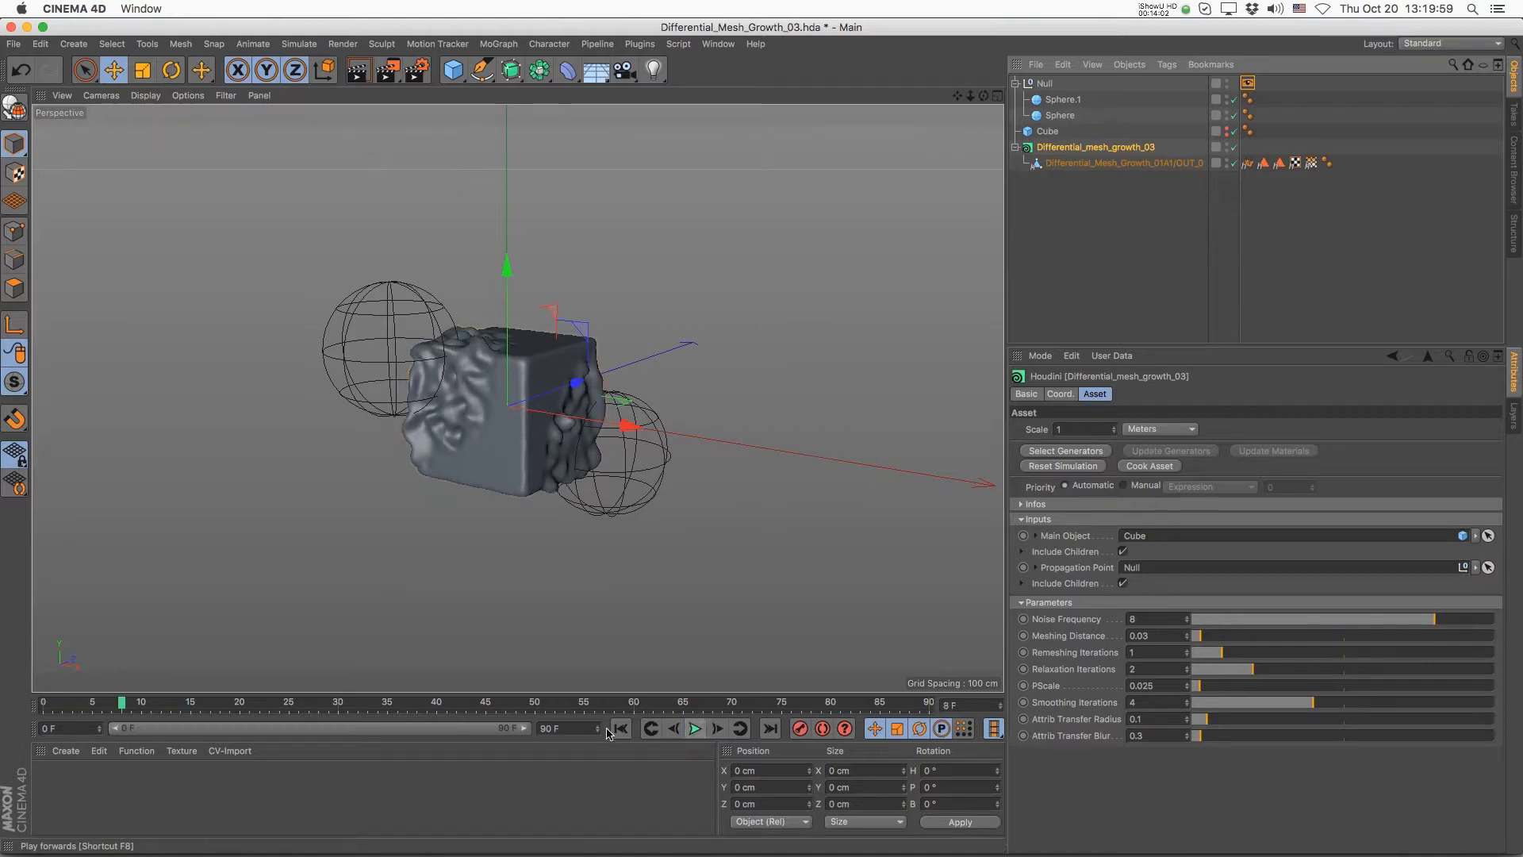
left_click(621, 728)
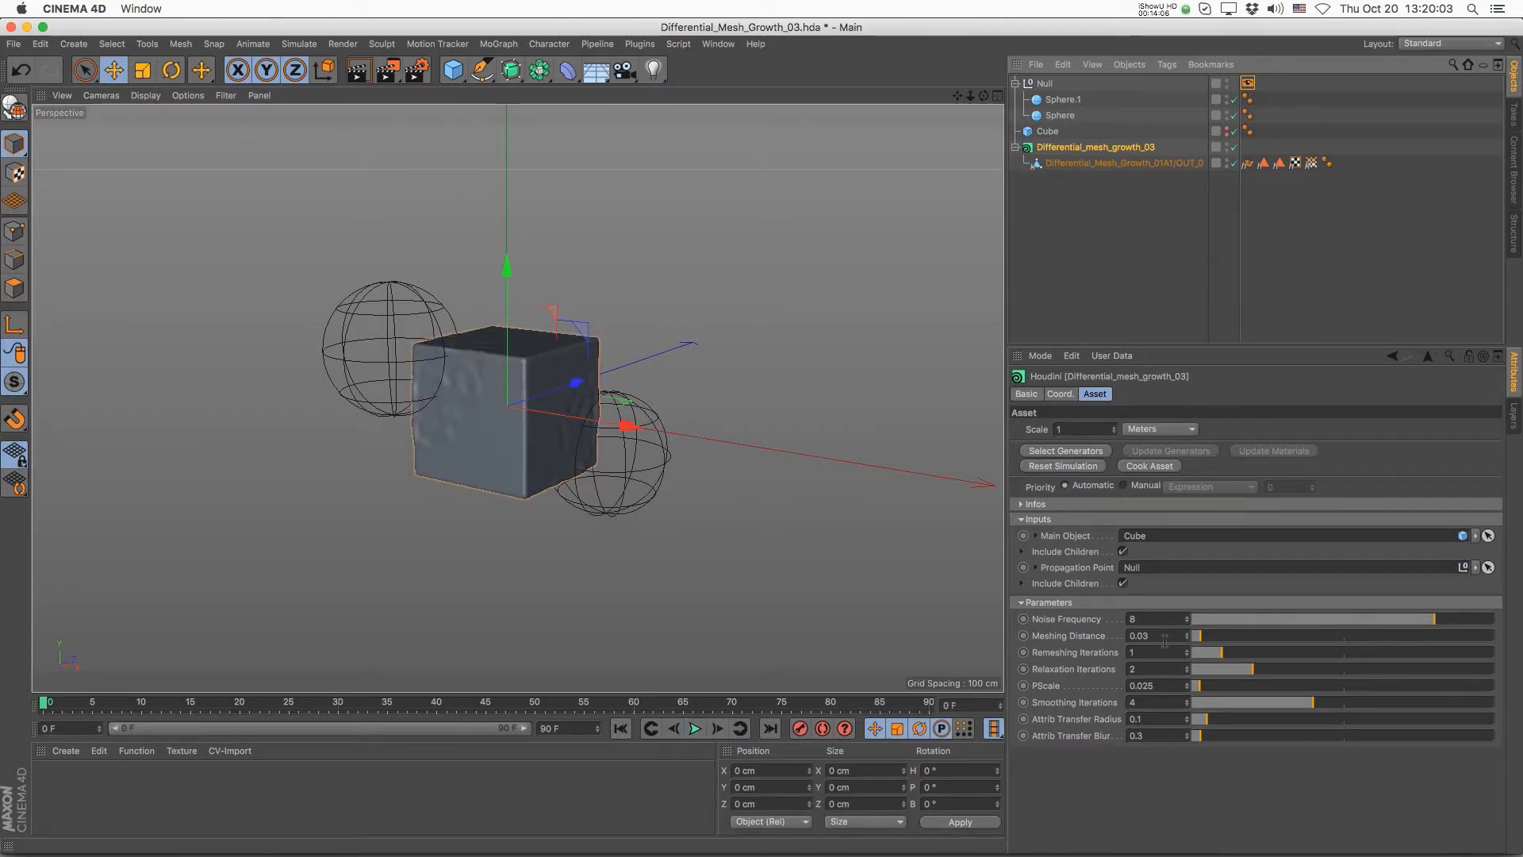
- Switch the viewport display to Gouraud Shading (Lines) and zoom in
left_click(150, 96)
left_click(161, 129)
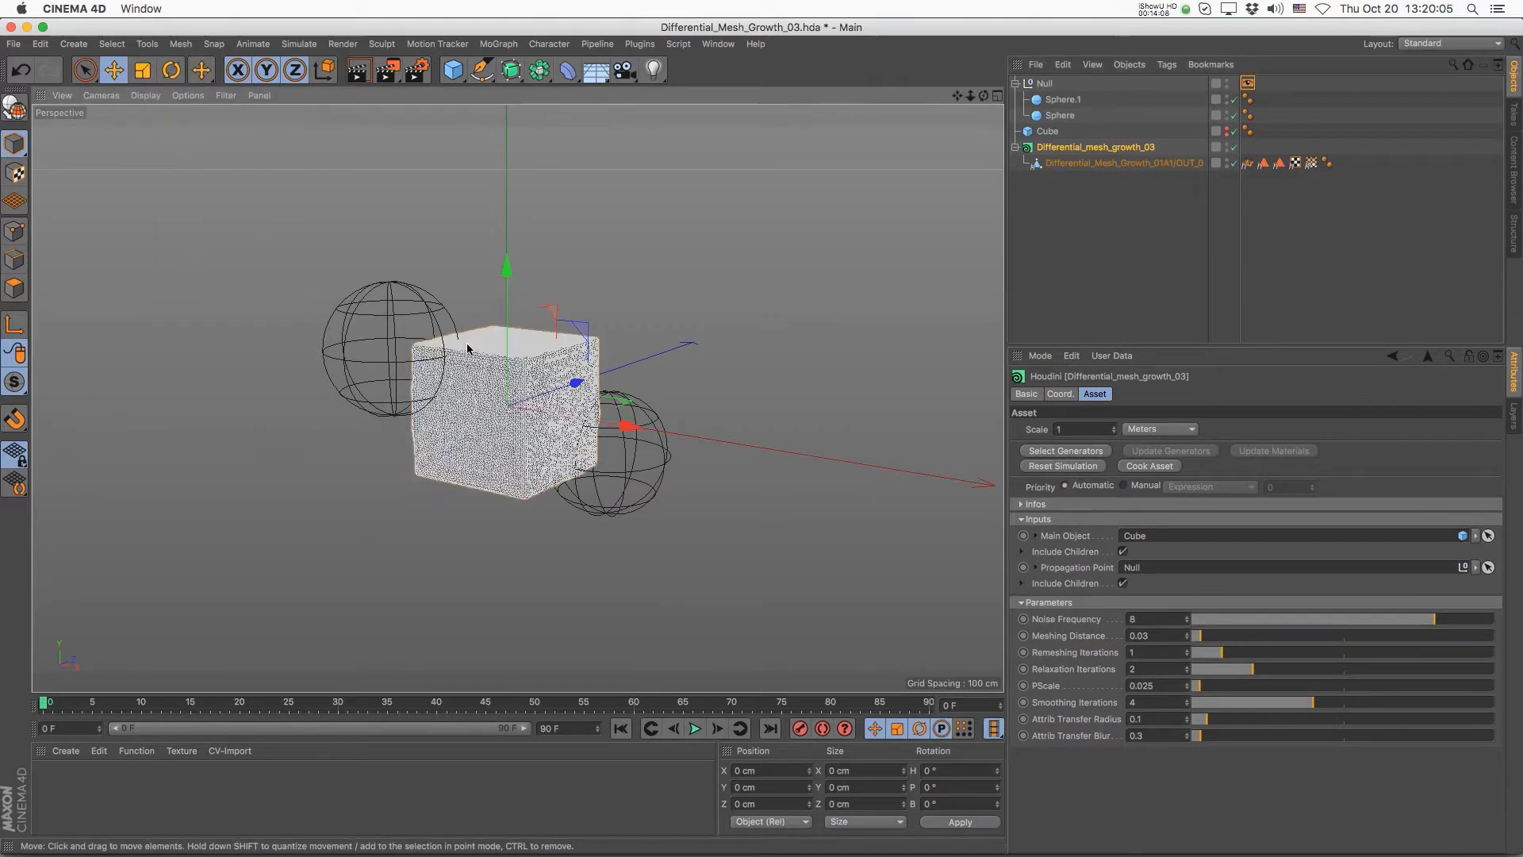
scroll(496, 408, "up", 6)
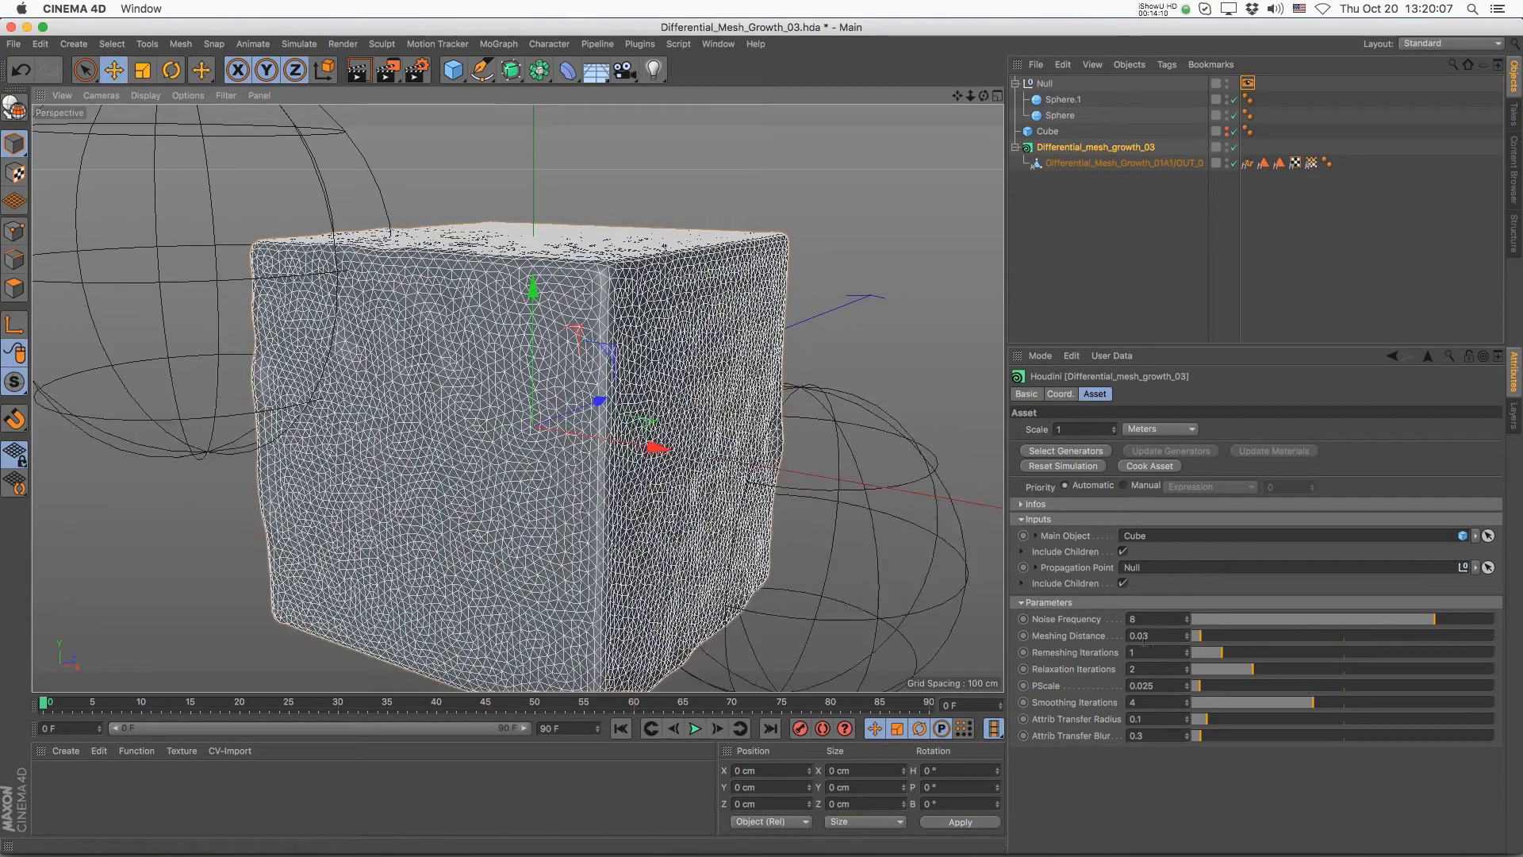
- Set Meshing Distance to 0.05 and play the cube's growth to frame 23
left_click(1144, 635)
type("5")
key("Return")
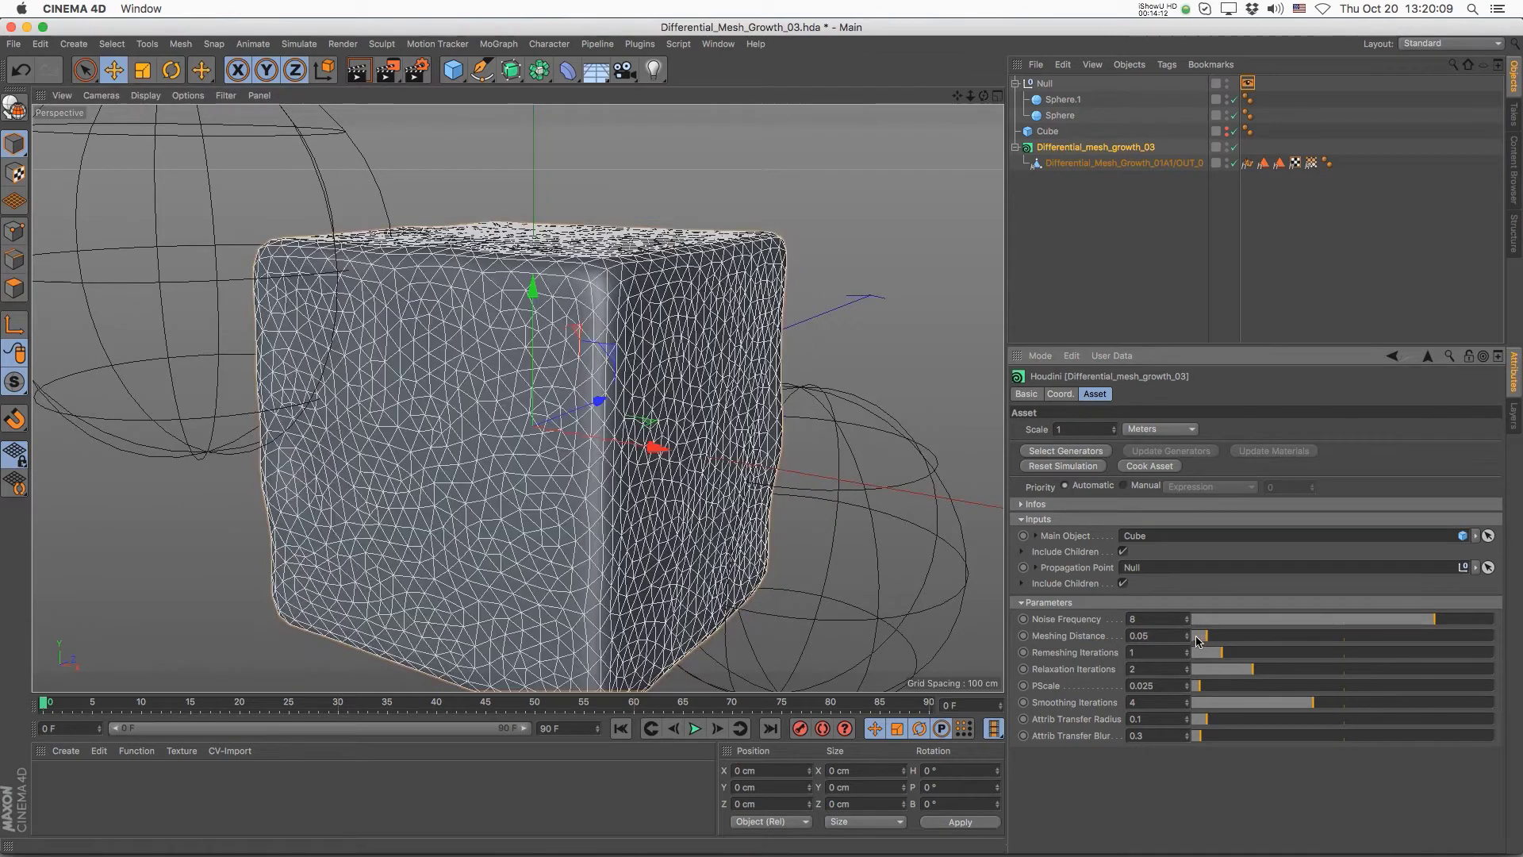
left_click(697, 729)
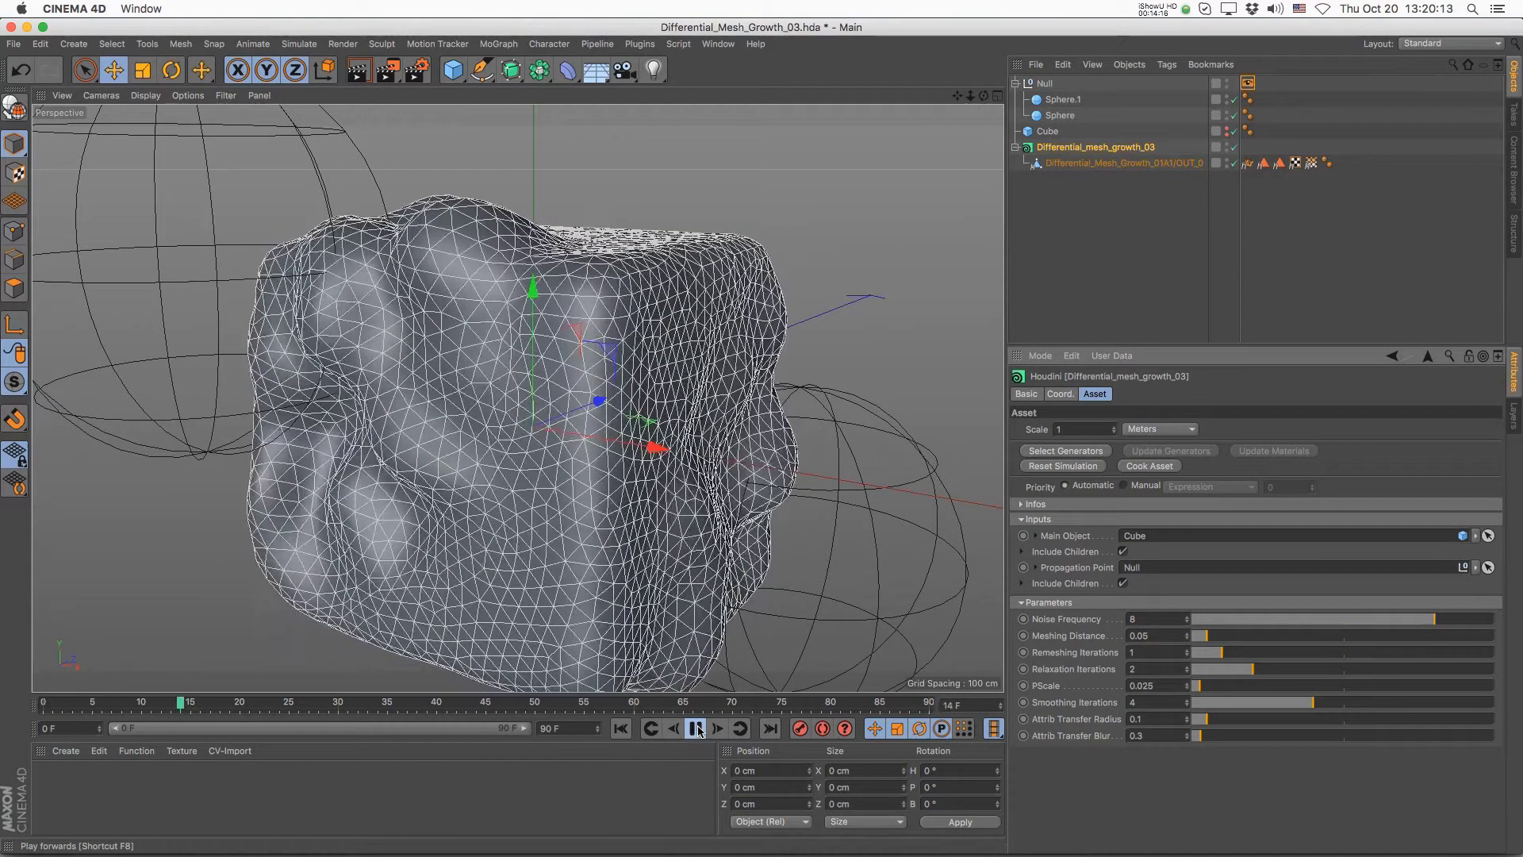
left_click(698, 729)
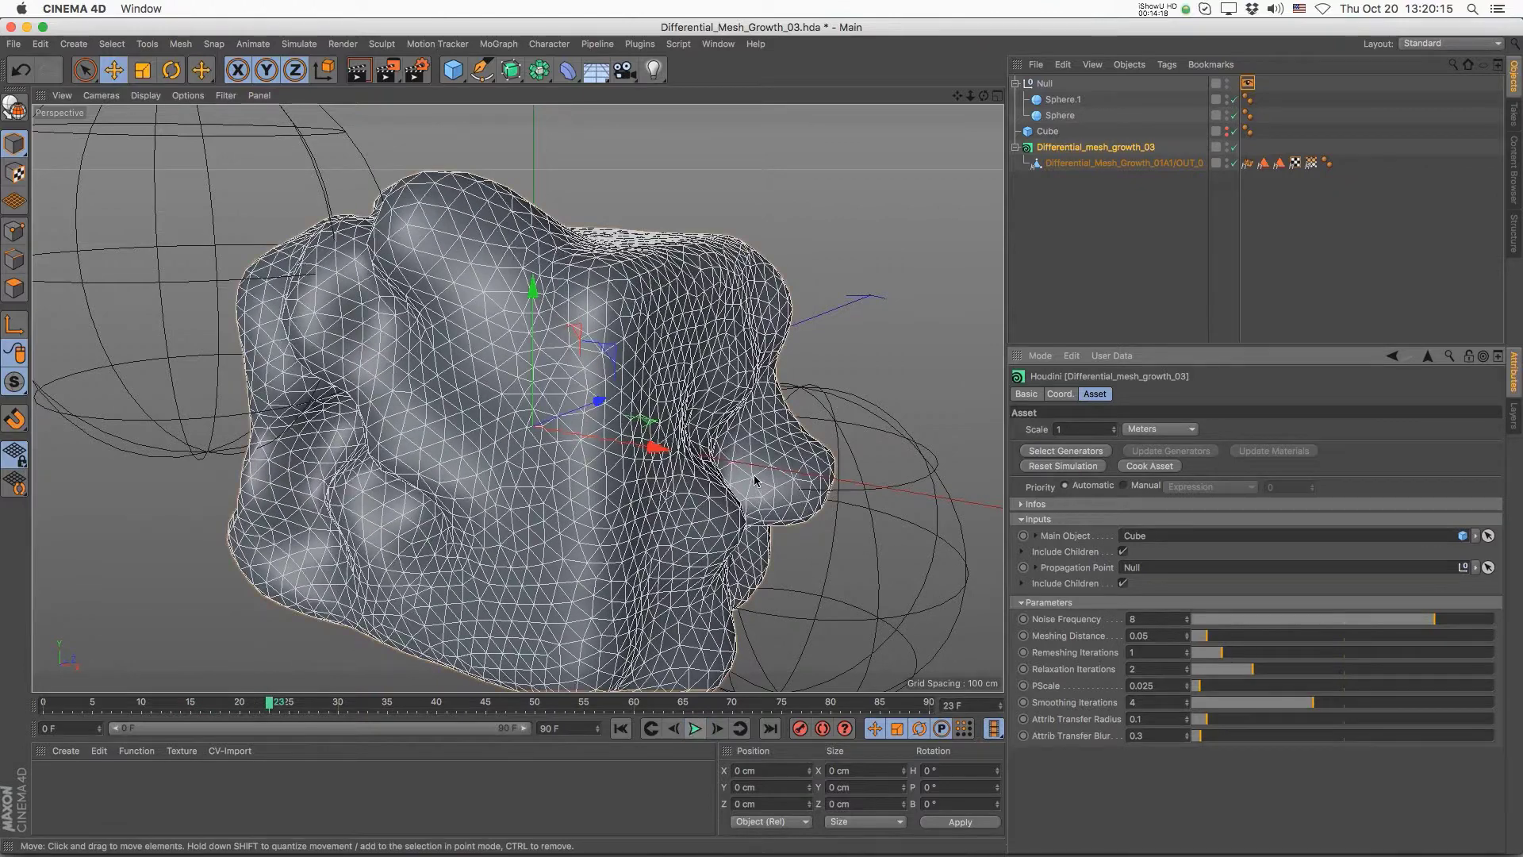
scroll(724, 447, "down", 10)
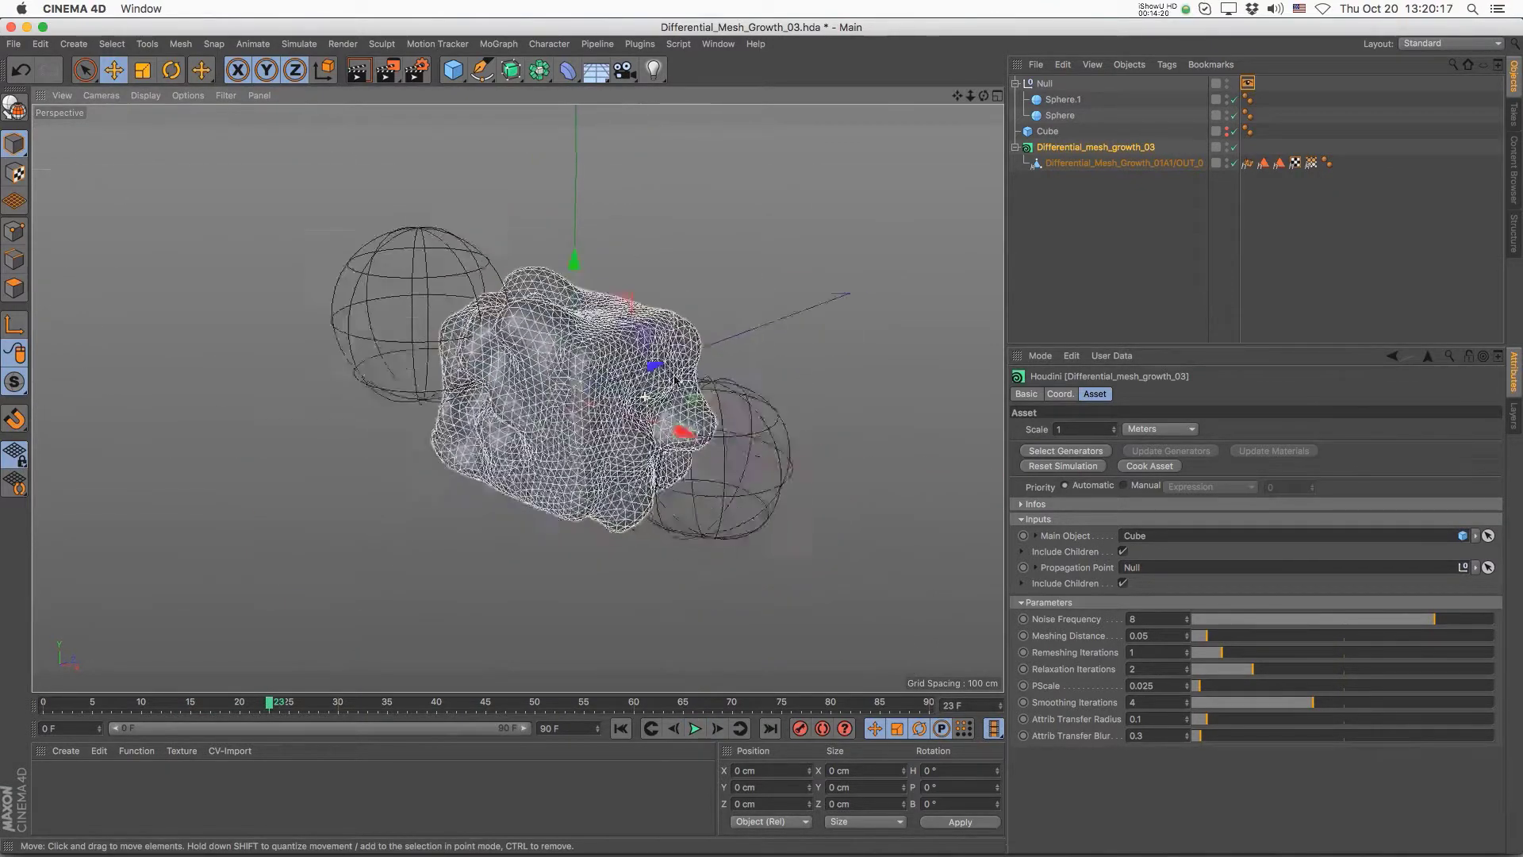
left_click_drag(694, 418, 662, 353, "alt")
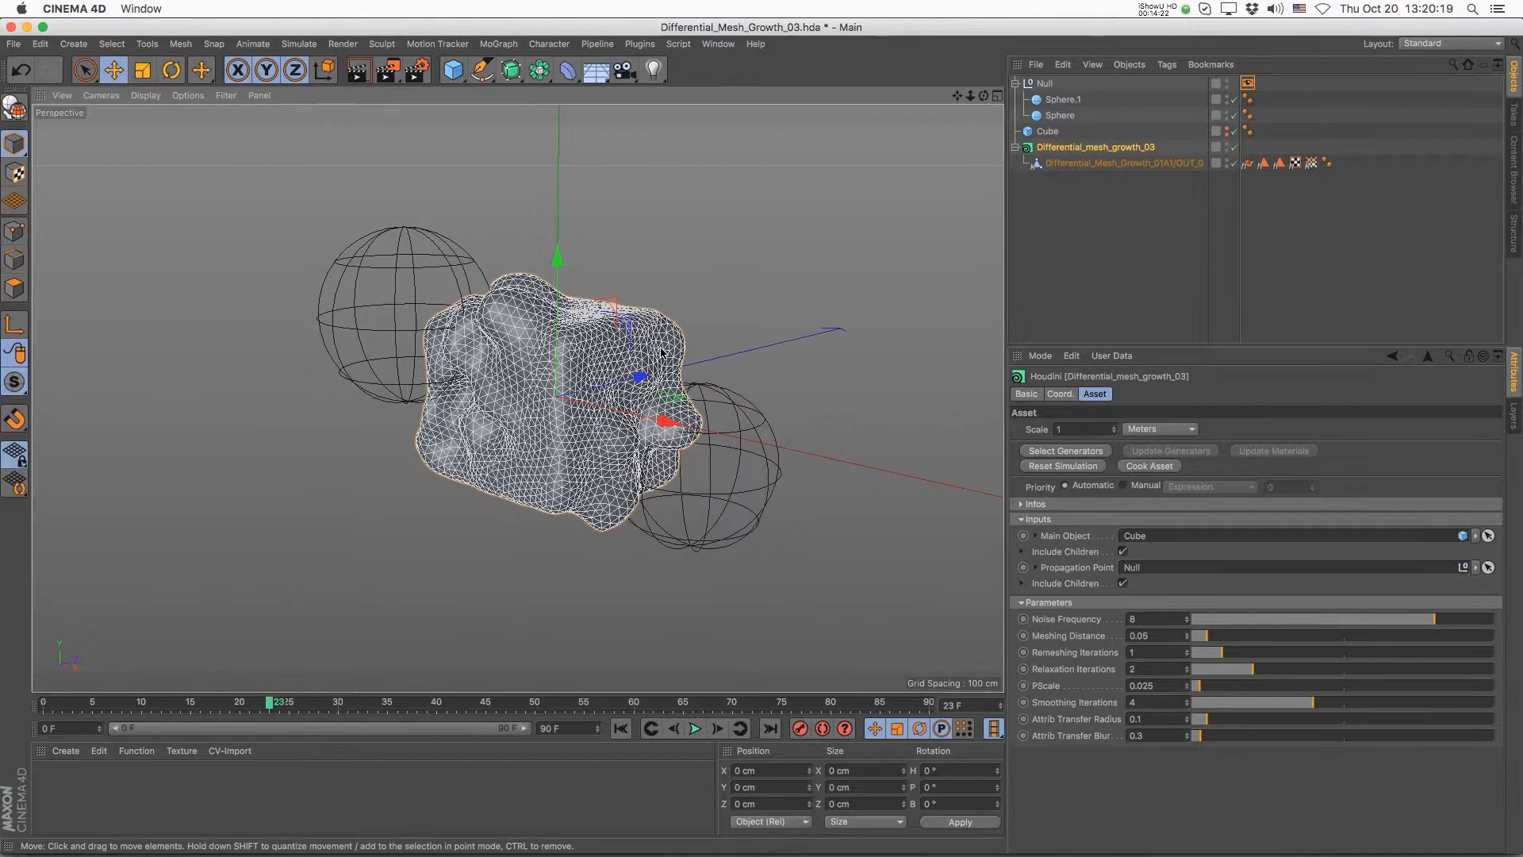